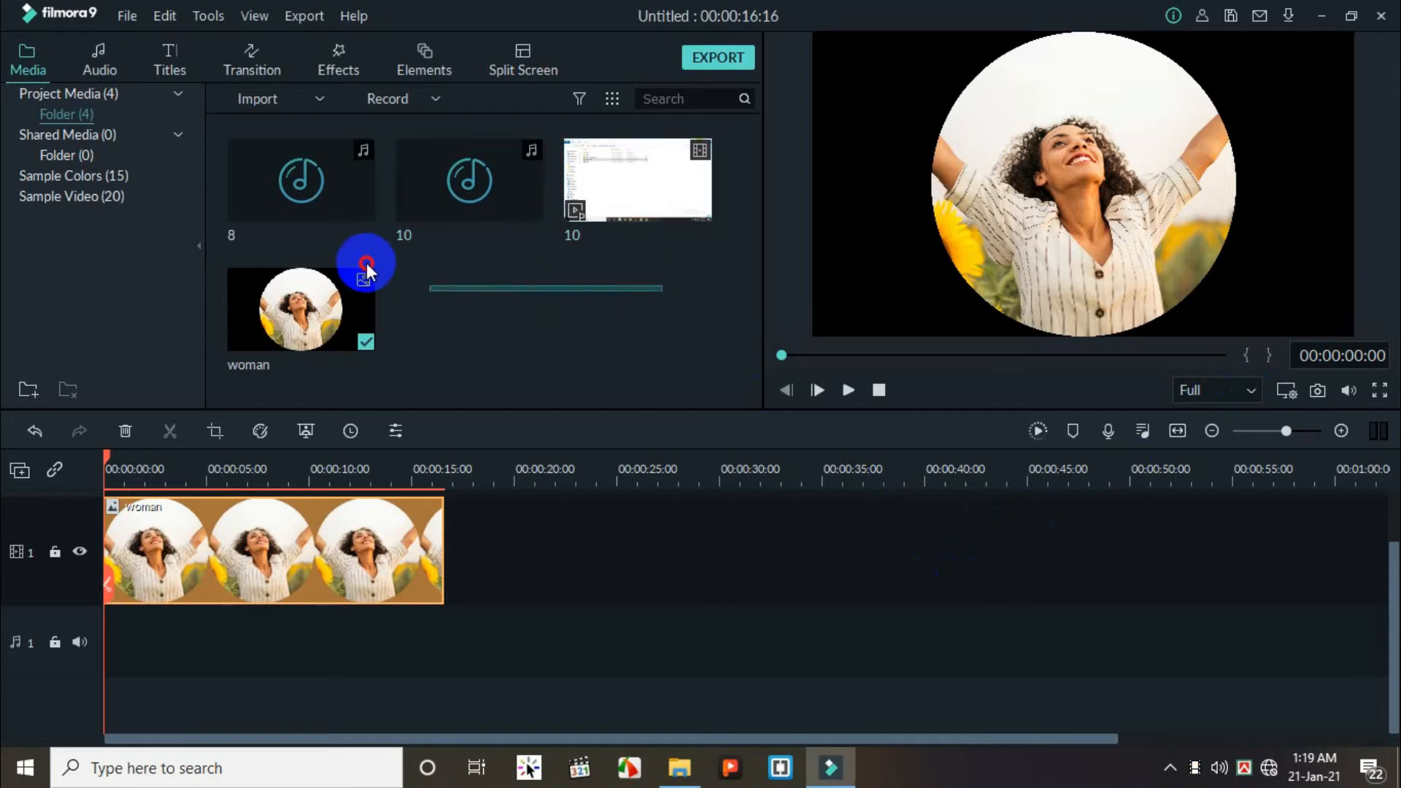
- Delete the woman clip from the media library along with its copy on the timeline
key("Delete")
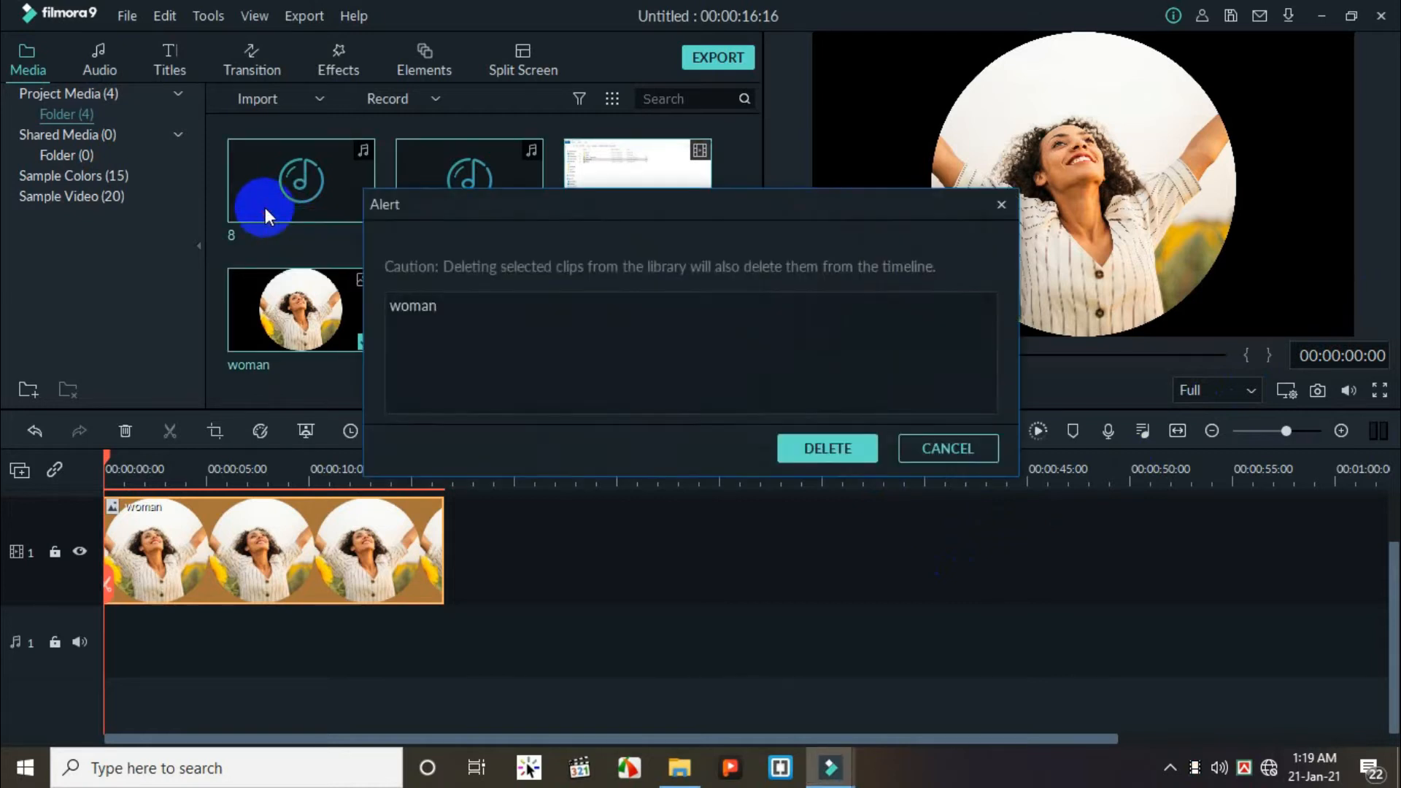
left_click(817, 448)
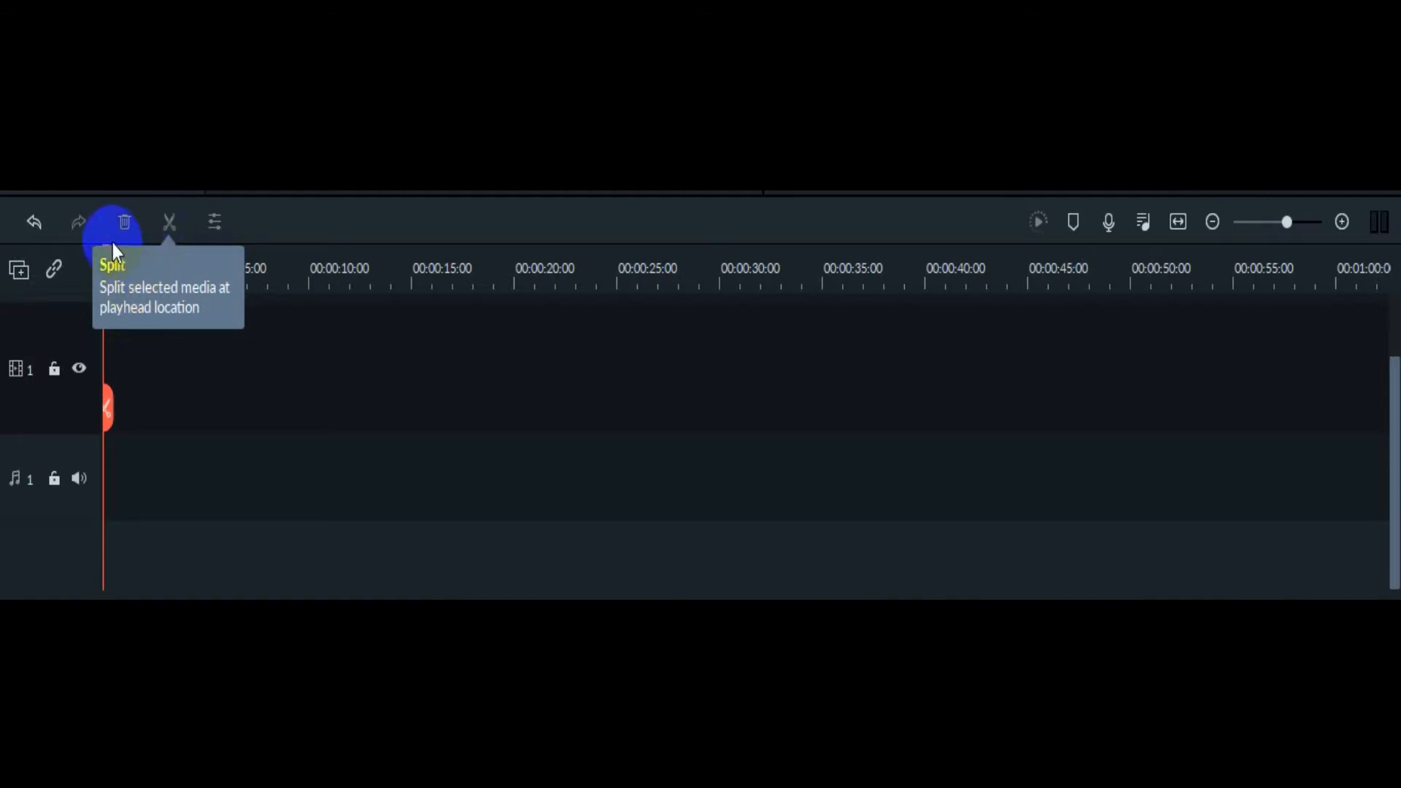
- Add two timeline markers, one at about 5 seconds and one at about 8 seconds
left_click_drag(109, 412, 207, 412)
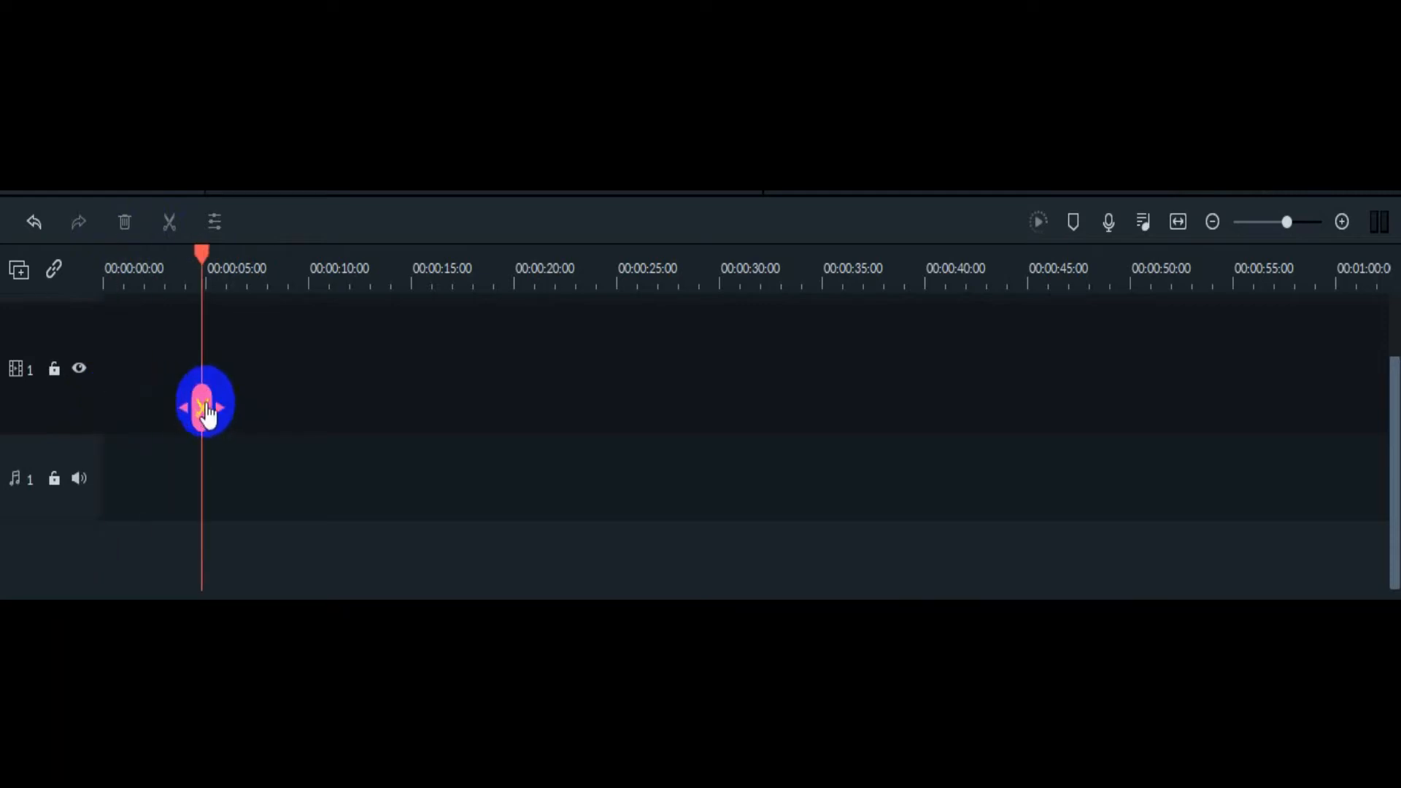
left_click(193, 252)
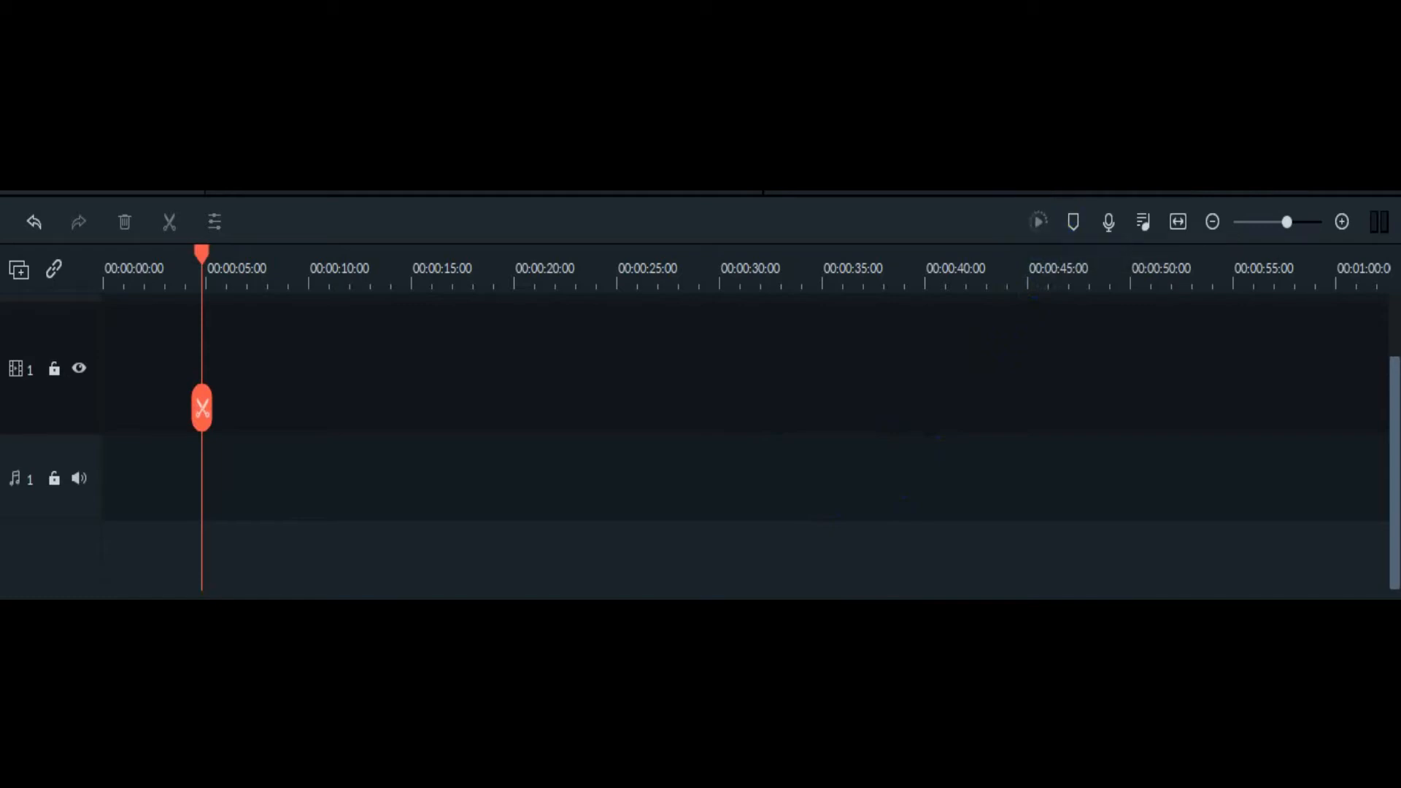
left_click(1072, 222)
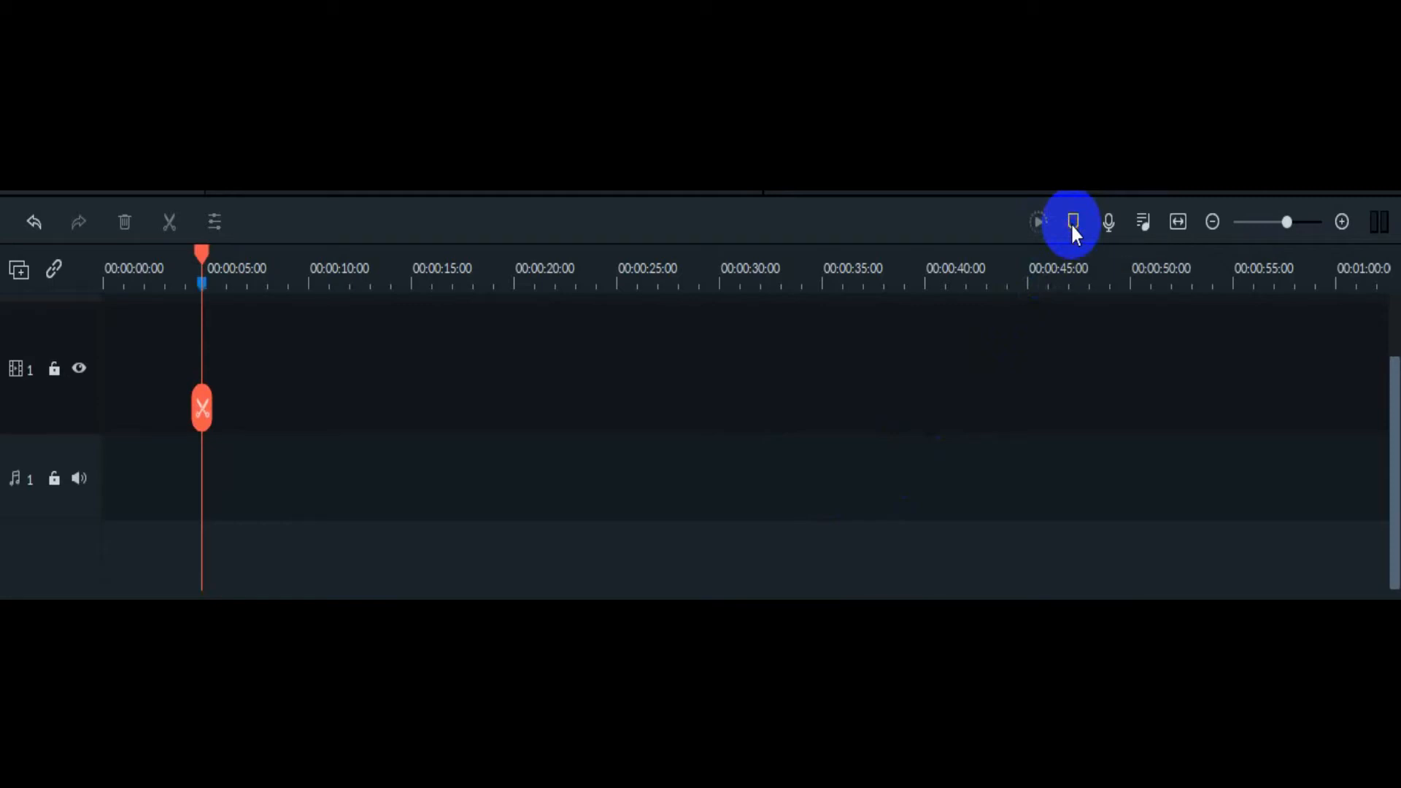
mouse_move(199, 253)
left_mouse_down()
mouse_move(247, 263)
mouse_move(194, 290)
mouse_move(206, 299)
left_mouse_up()
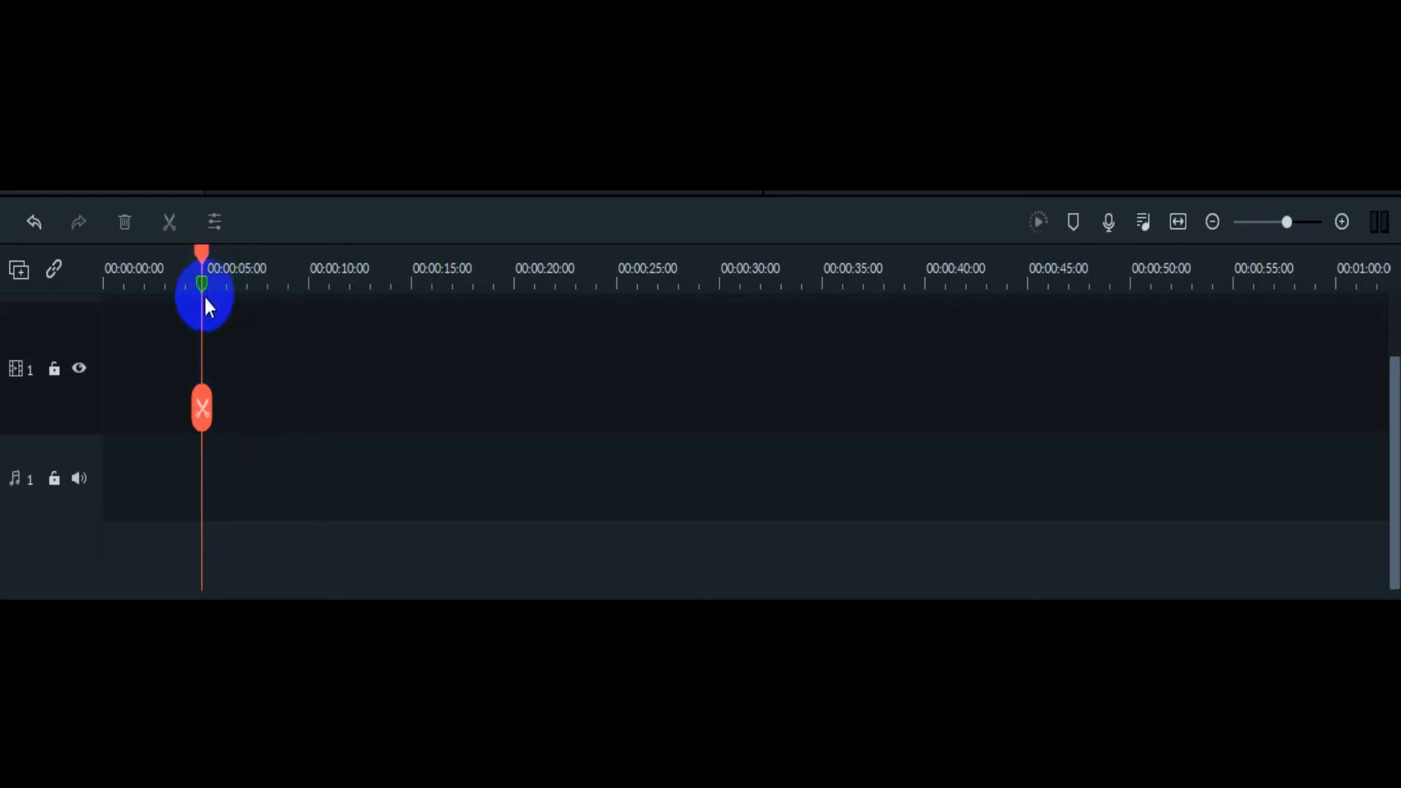
left_click_drag(198, 252, 274, 281)
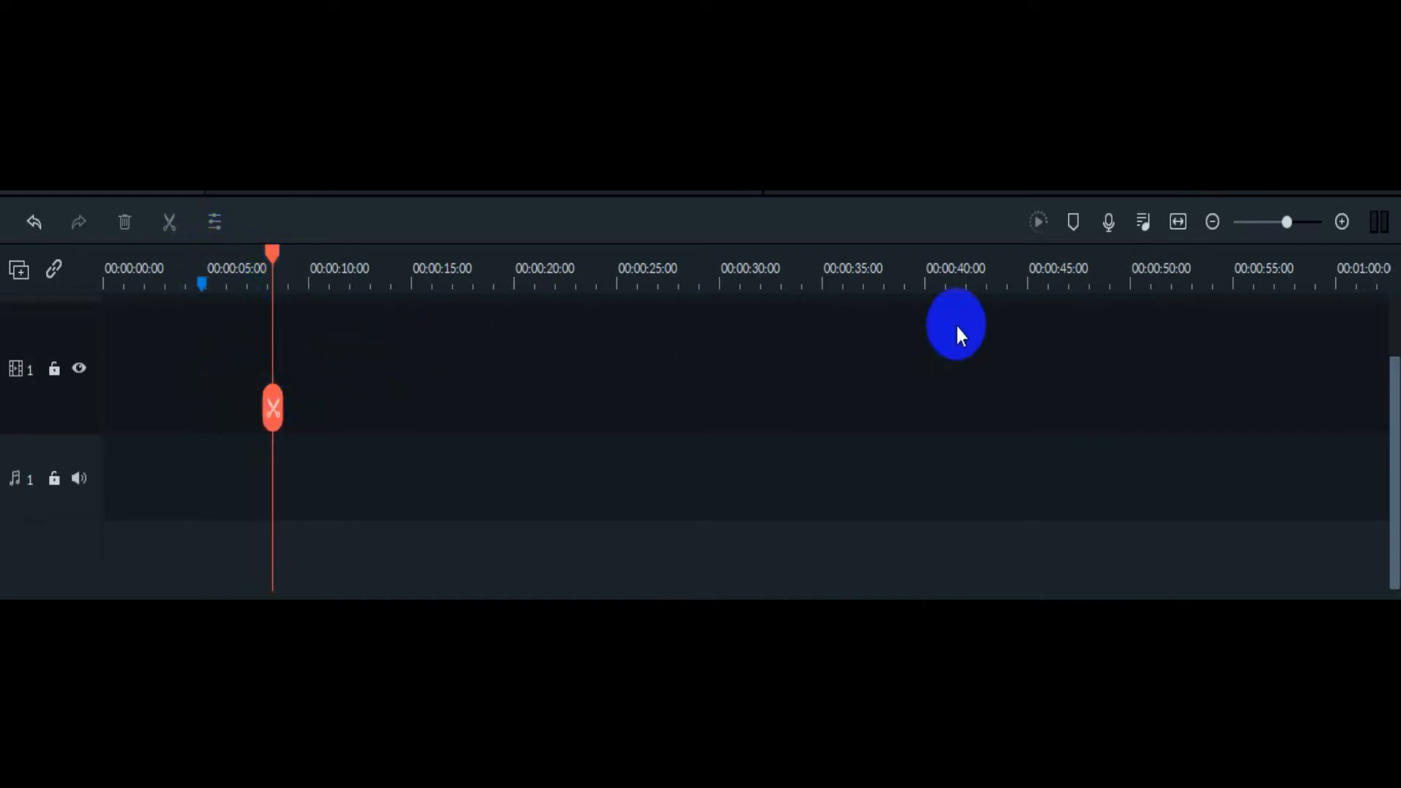
left_click(1073, 223)
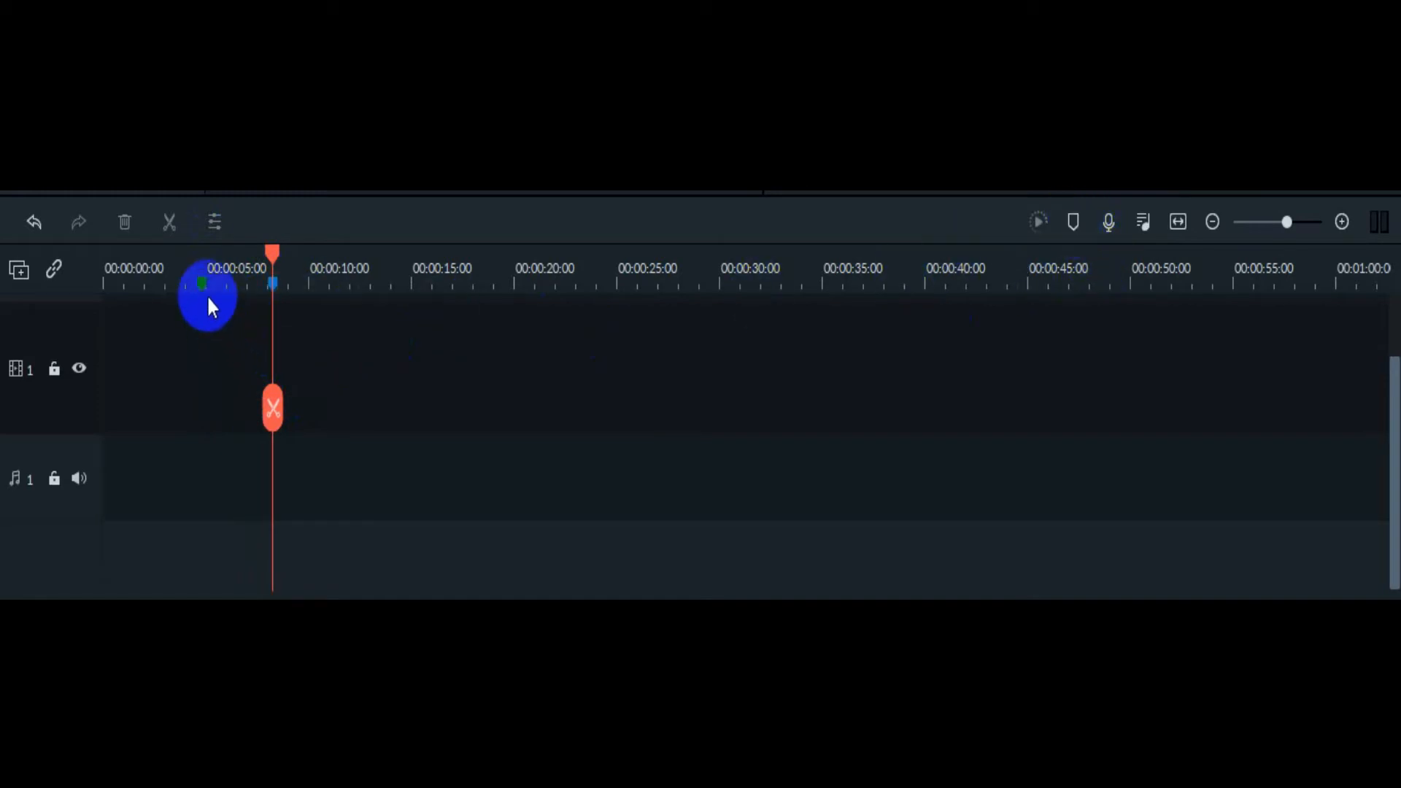
mouse_move(275, 255)
left_mouse_down()
mouse_move(201, 270)
mouse_move(266, 299)
mouse_move(286, 369)
left_mouse_up()
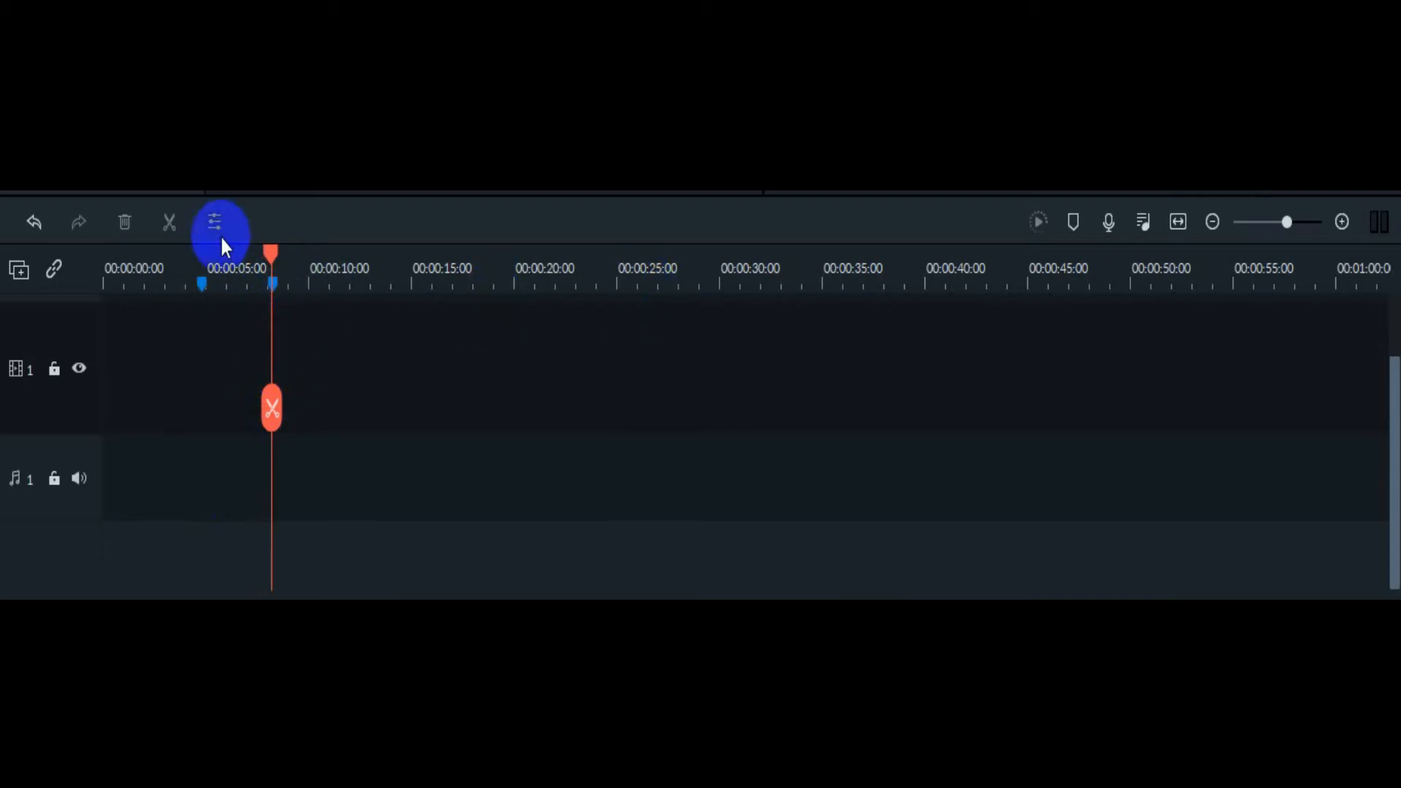
- Undo the recent edits back to before the woman clip's deletion, and redo the deletion
left_click(30, 221)
left_click(30, 221)
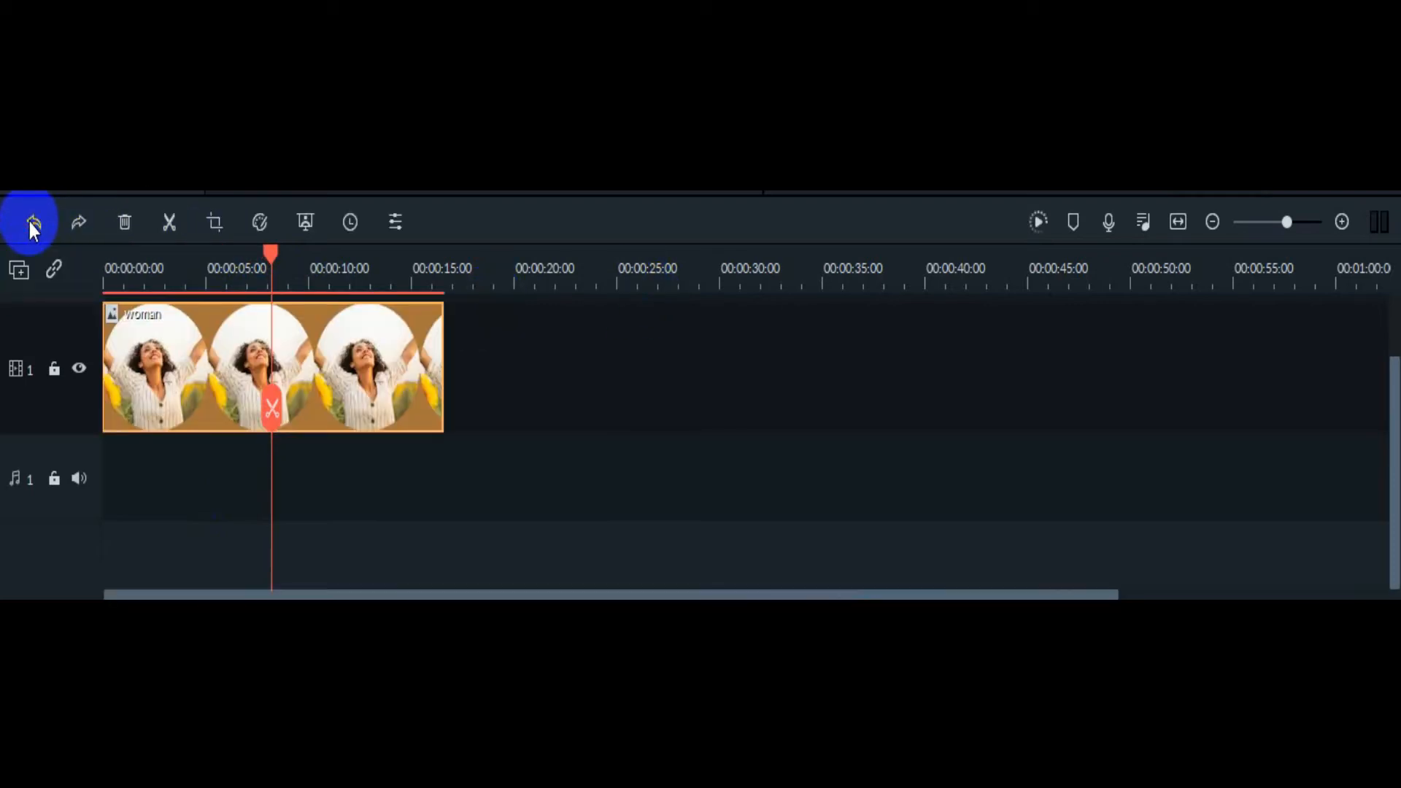
left_click(76, 222)
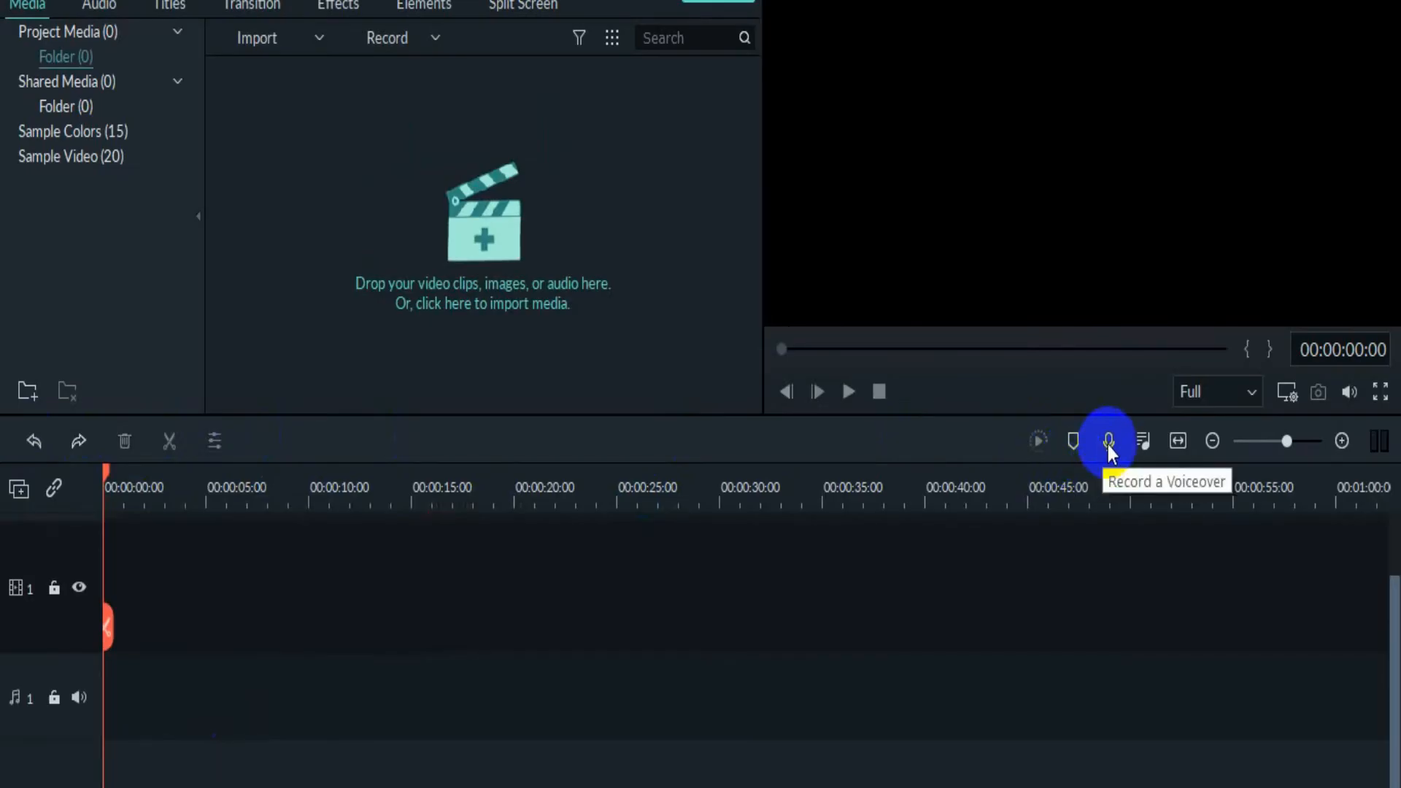
- Inspect the device and input settings for recording a voiceover, and close them
left_click(1108, 444)
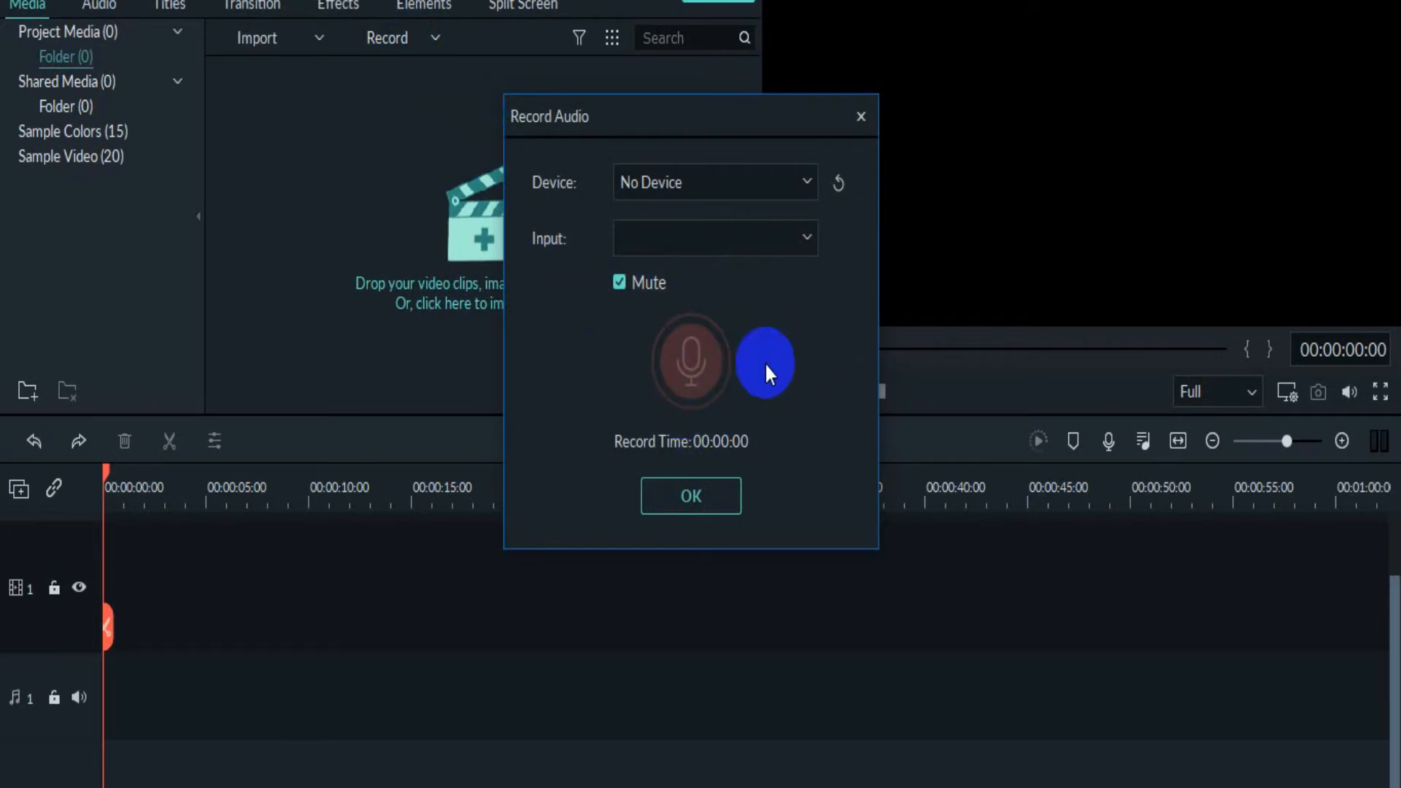
left_click(691, 499)
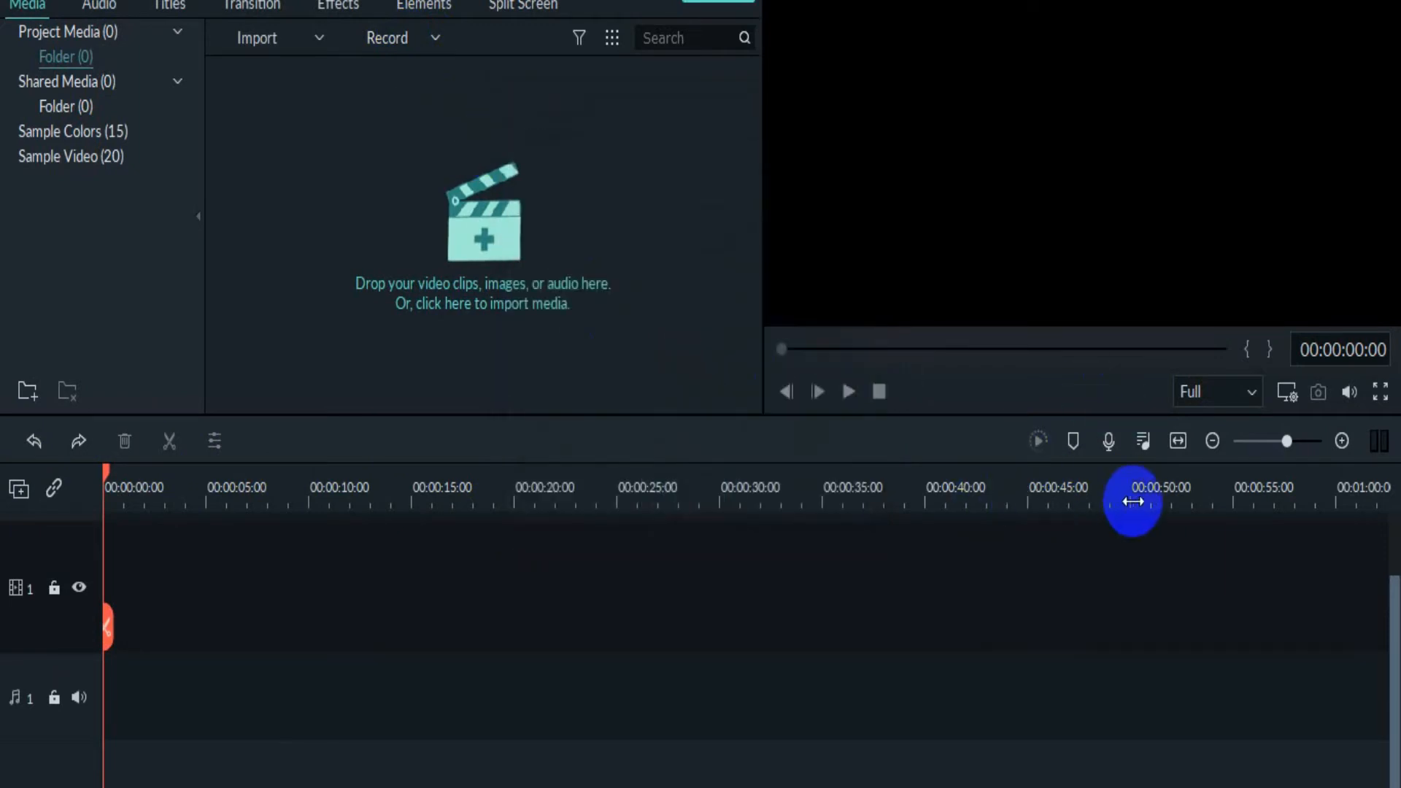
- Examine the audio mixer's track controls and its Stereo and Surround options, and close it without changes
left_click(1143, 442)
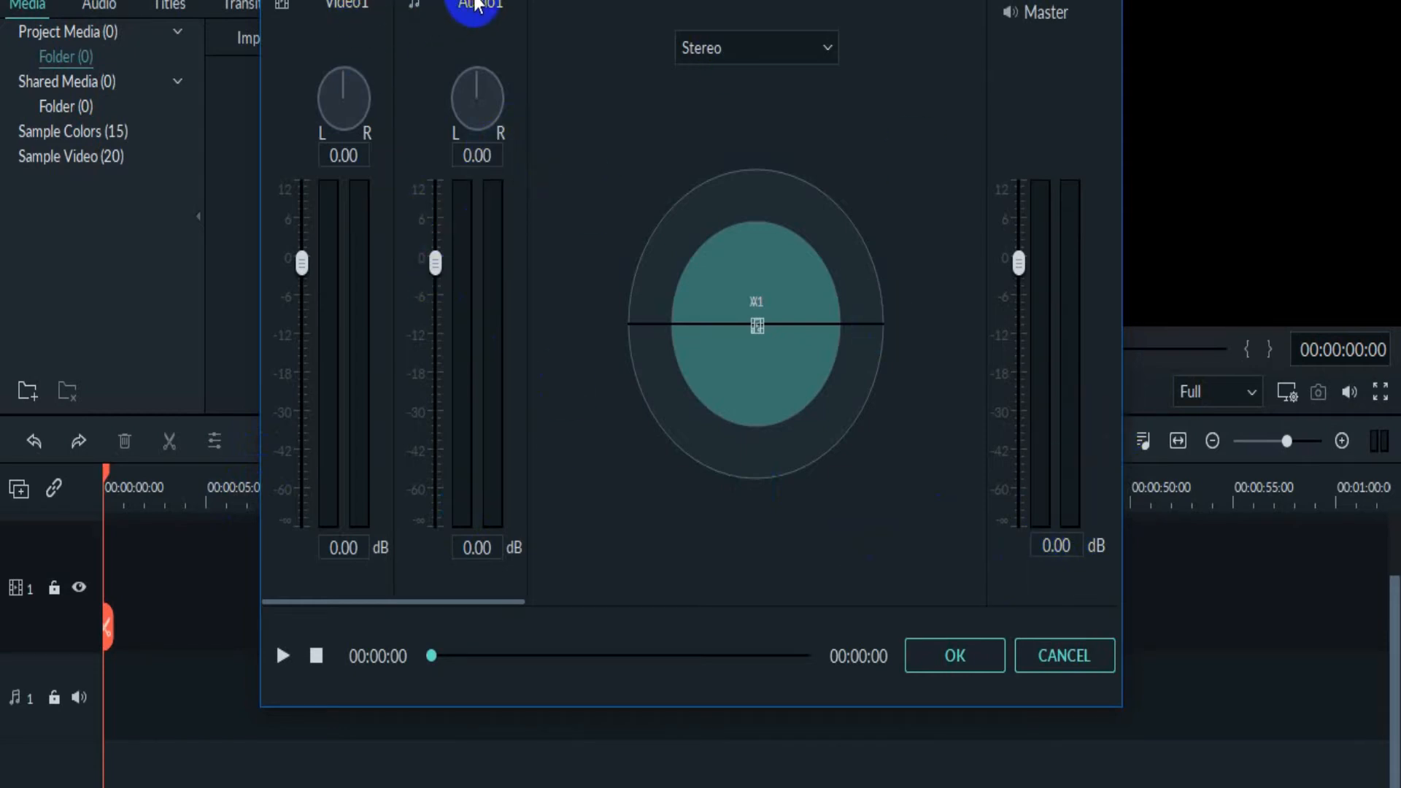
left_click(805, 48)
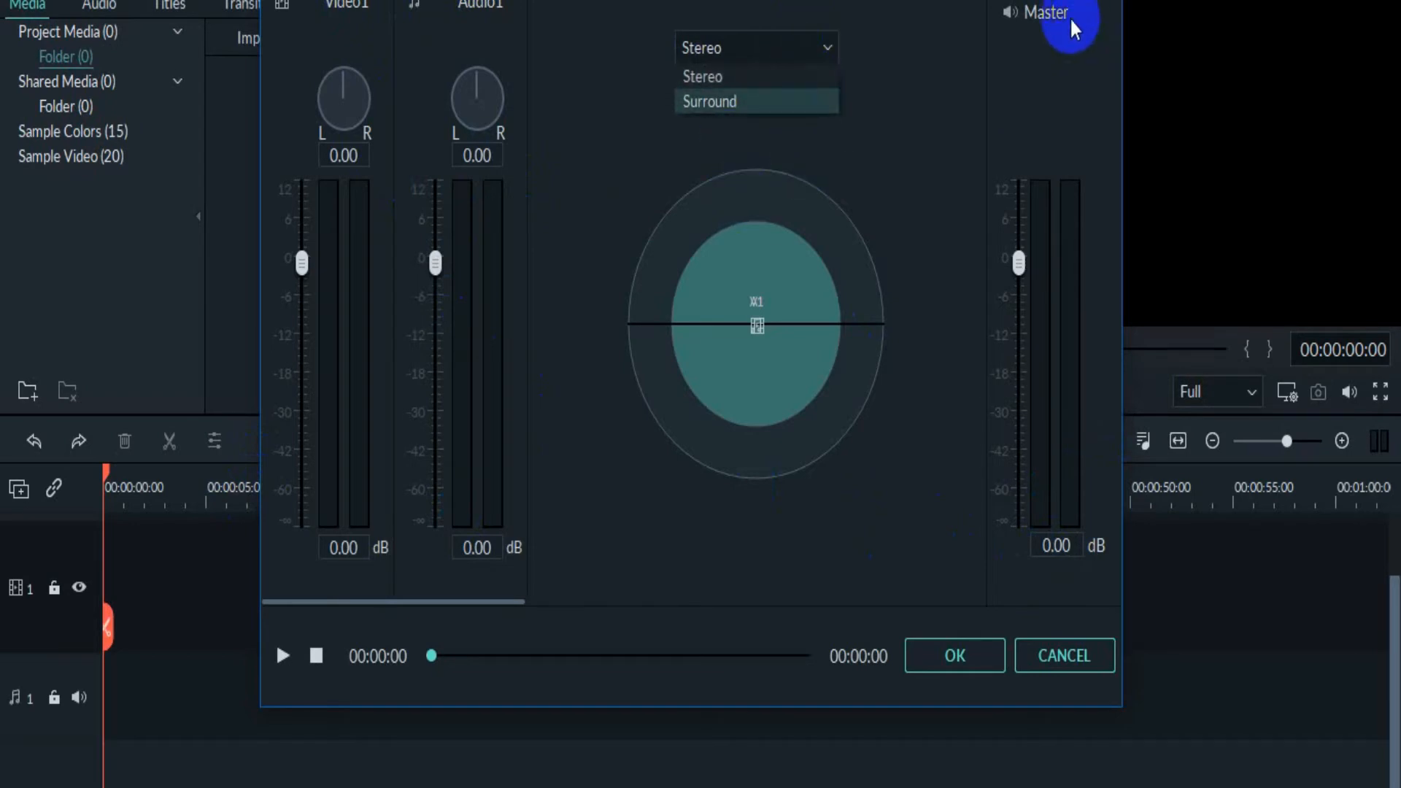
left_click(1061, 51)
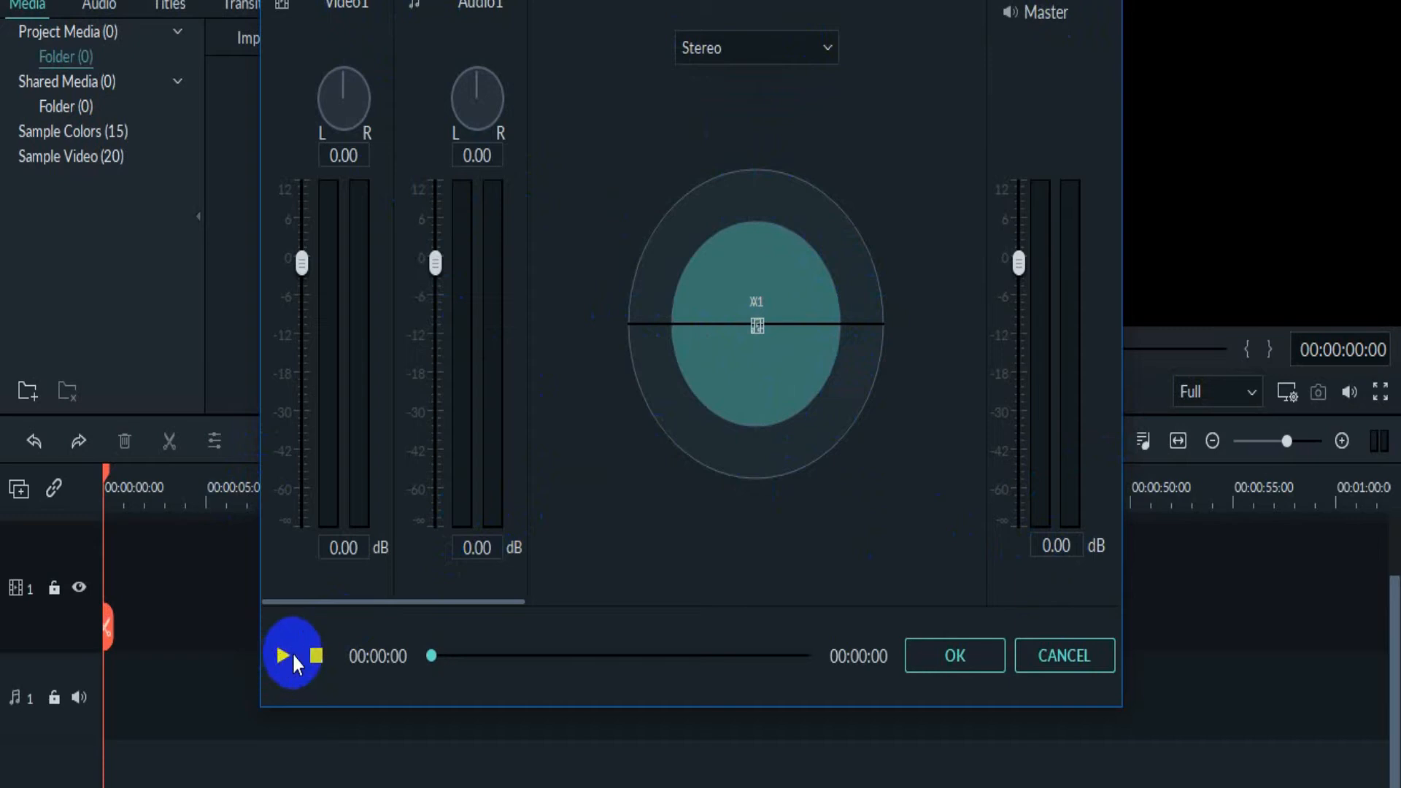
left_click(947, 654)
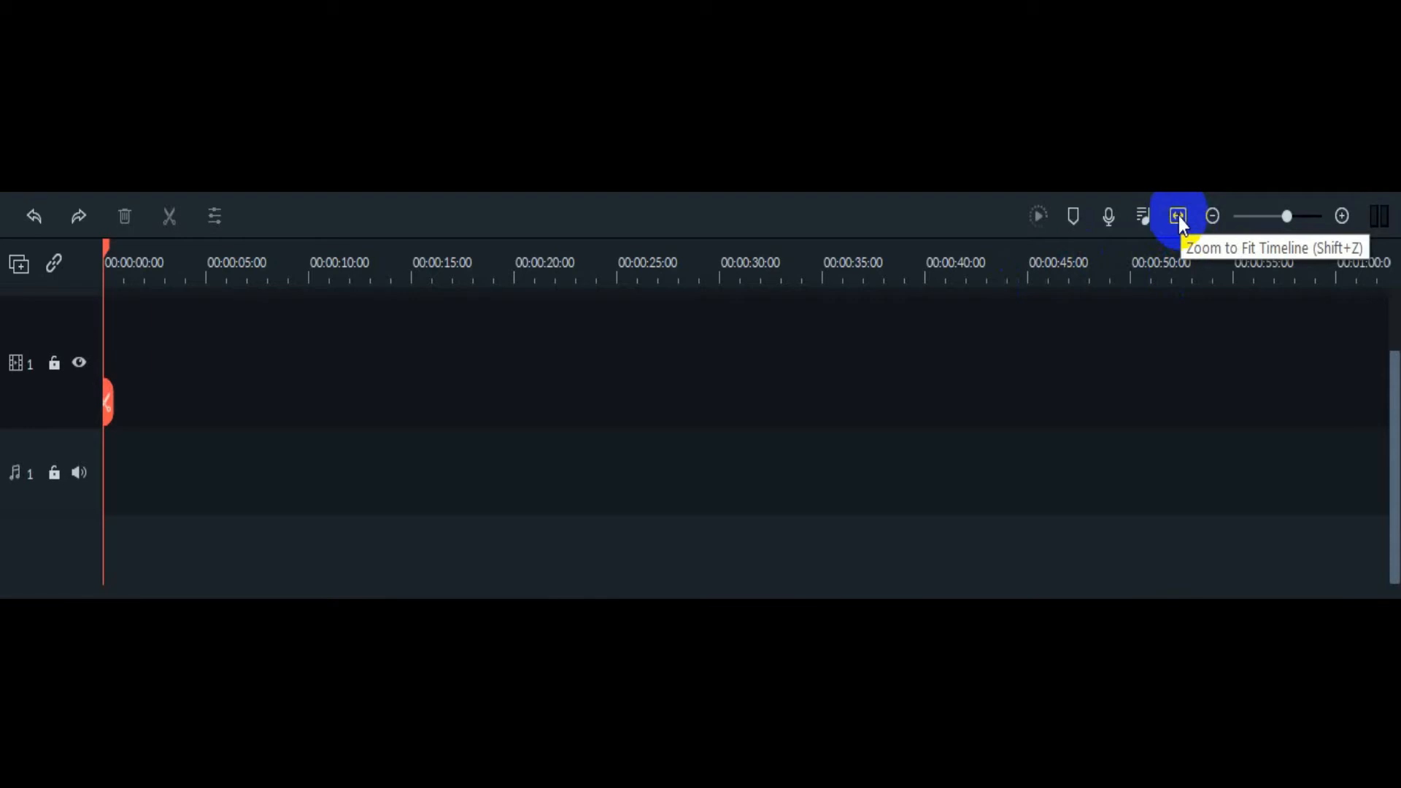
- Rescale the timeline by stretching and compressing its ruler, and use Zoom to Fit Timeline
left_click_drag(151, 265, 1107, 260)
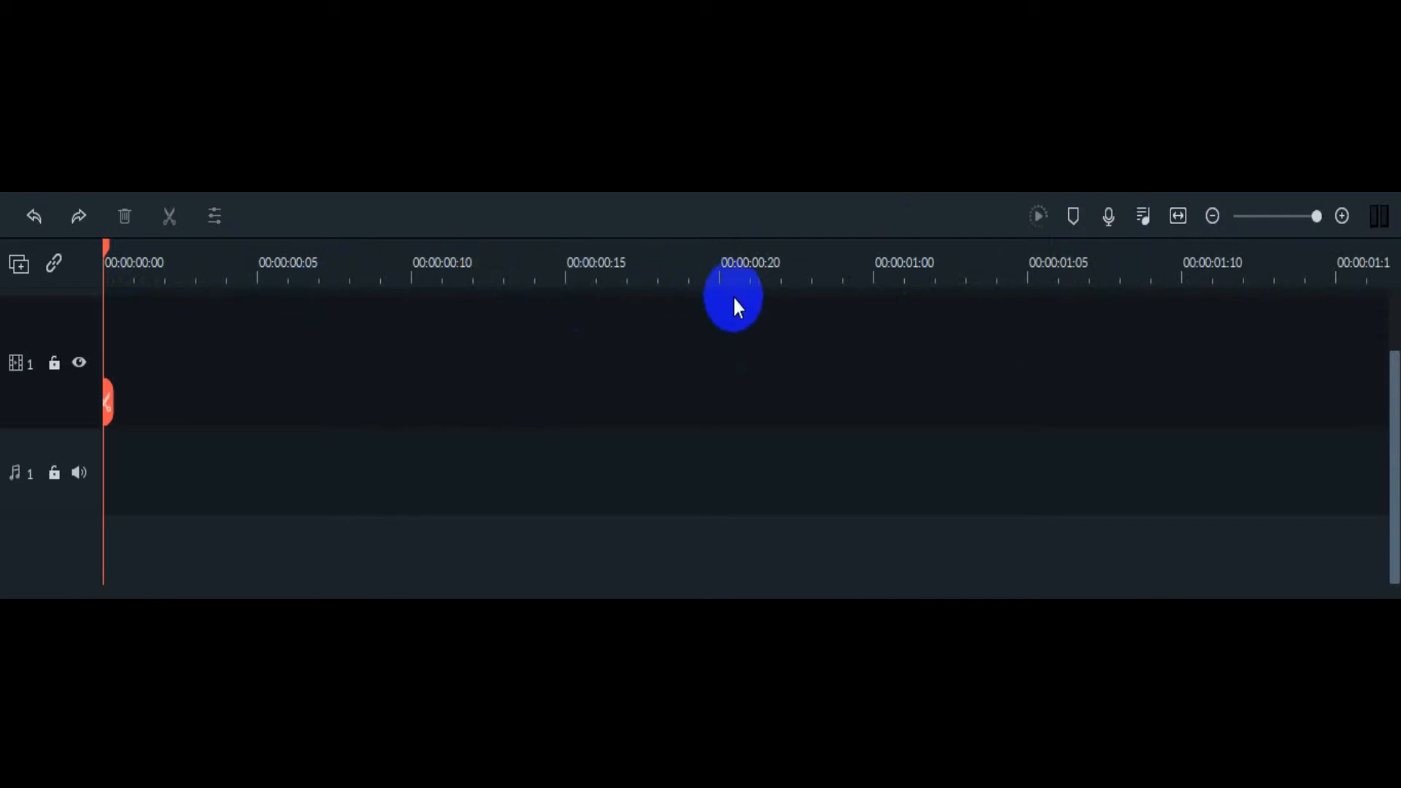
left_click_drag(981, 266, 711, 282)
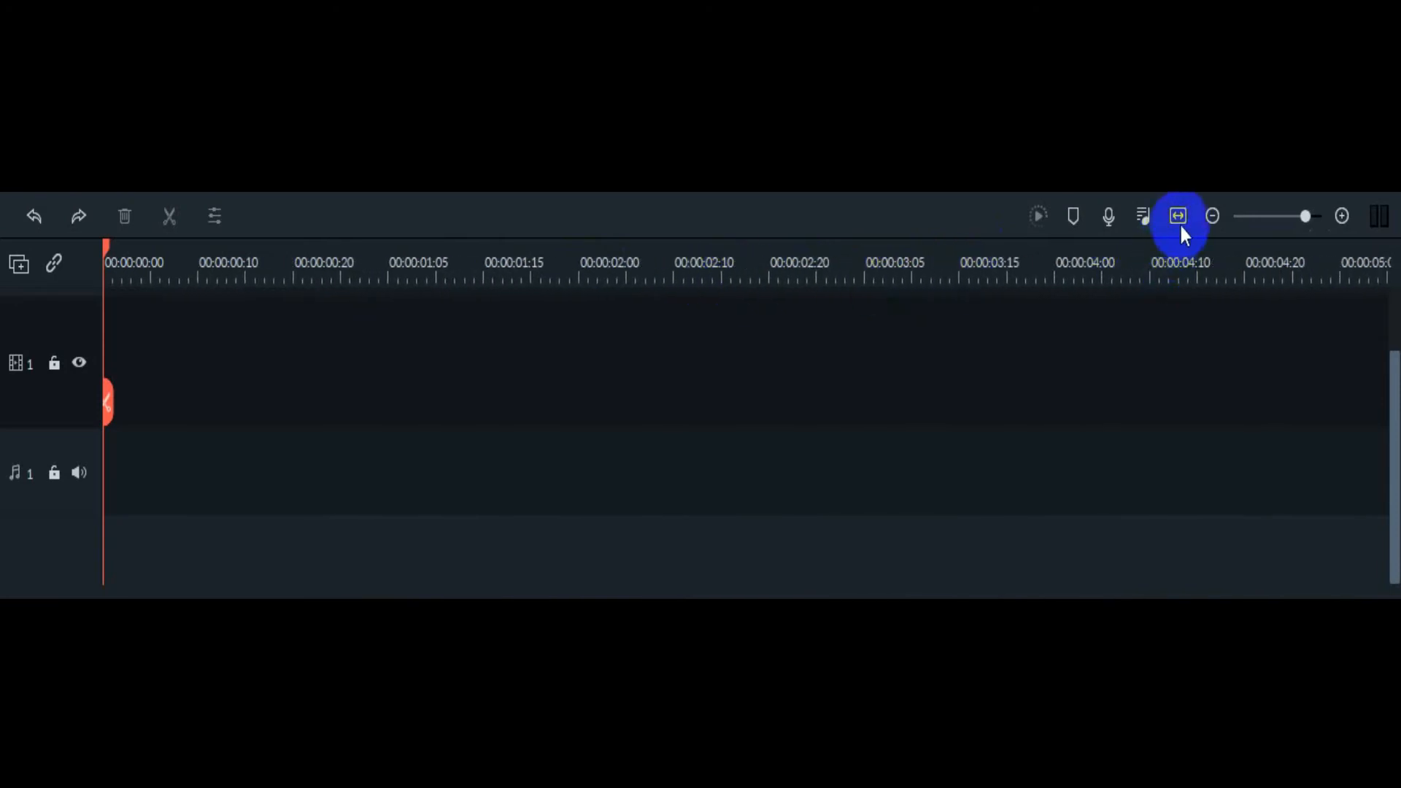
left_click(1180, 216)
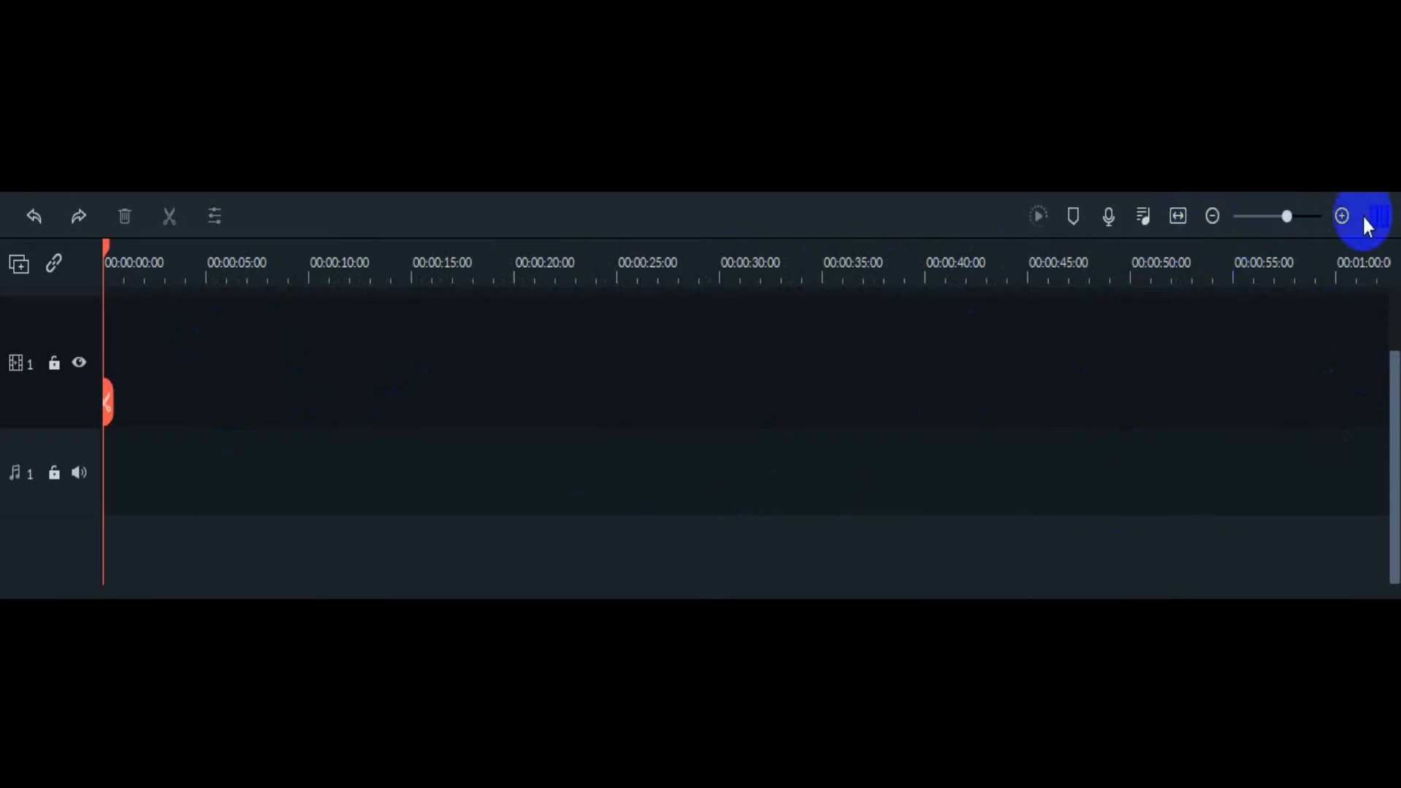
- Zoom the timeline in and back out, settling on a ruler labelled every 20 seconds
mouse_move(1292, 216)
left_mouse_down()
mouse_move(1246, 215)
mouse_move(1318, 219)
left_mouse_up()
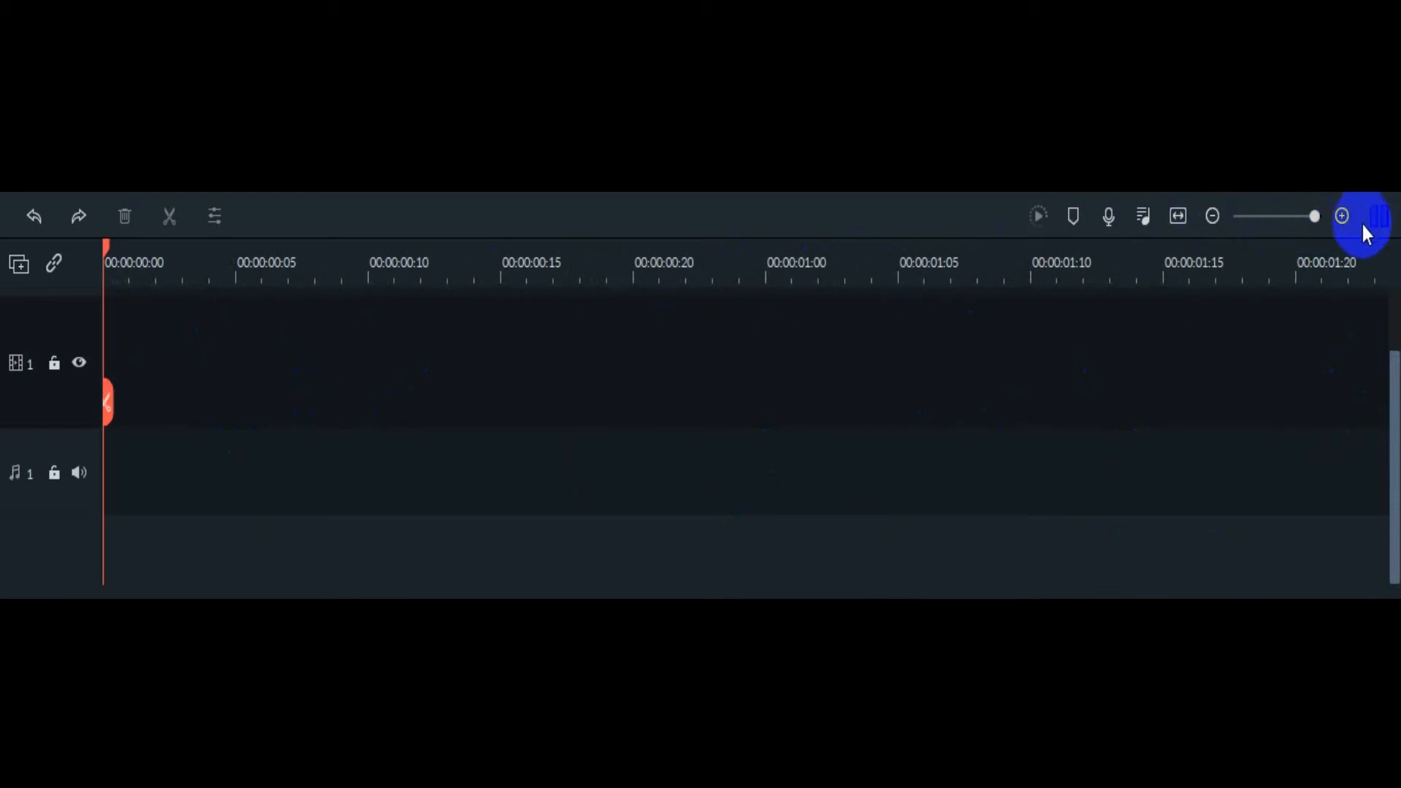
left_click(1213, 216)
left_click(1213, 216)
left_click(1213, 216)
left_click(1213, 216)
left_click(1212, 216)
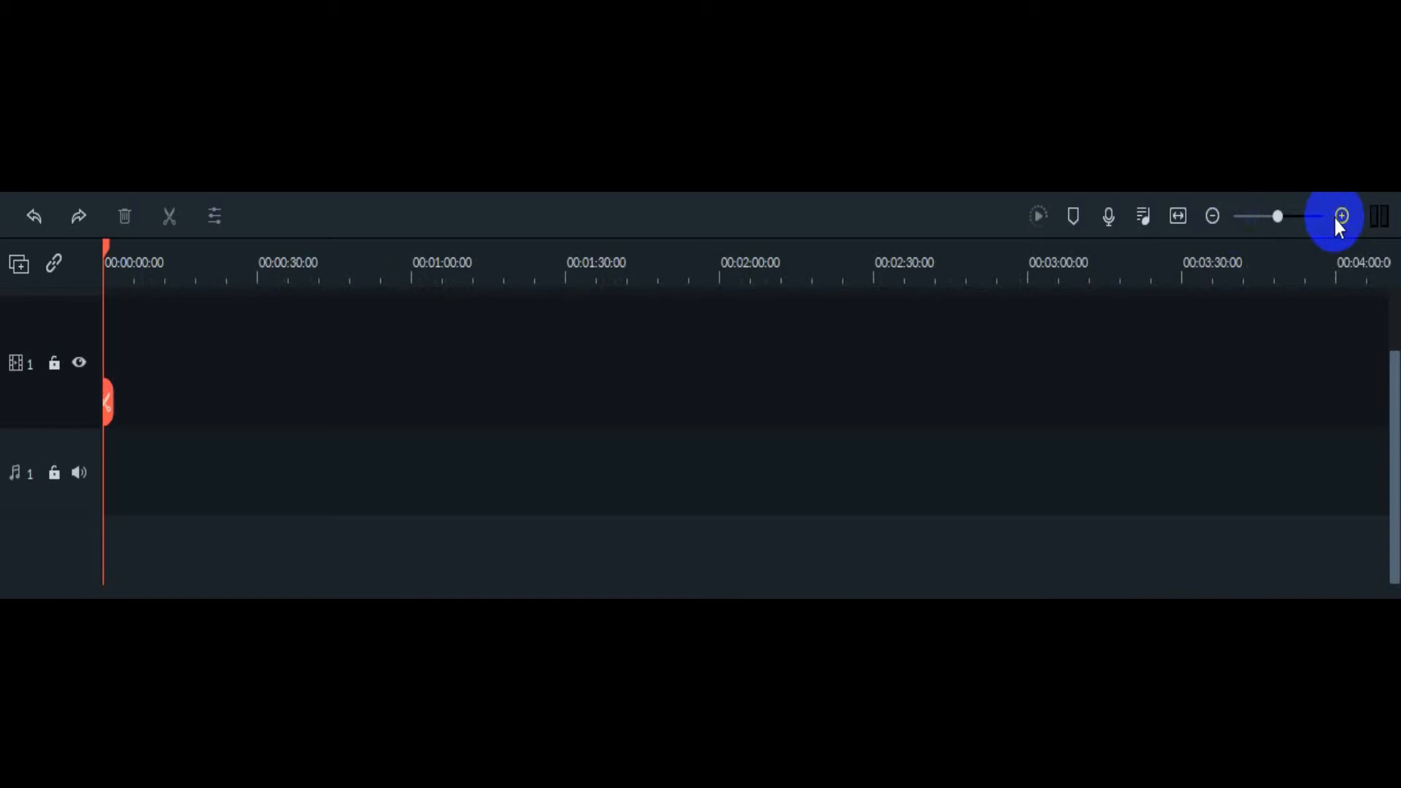
left_click_drag(1278, 217, 1278, 216)
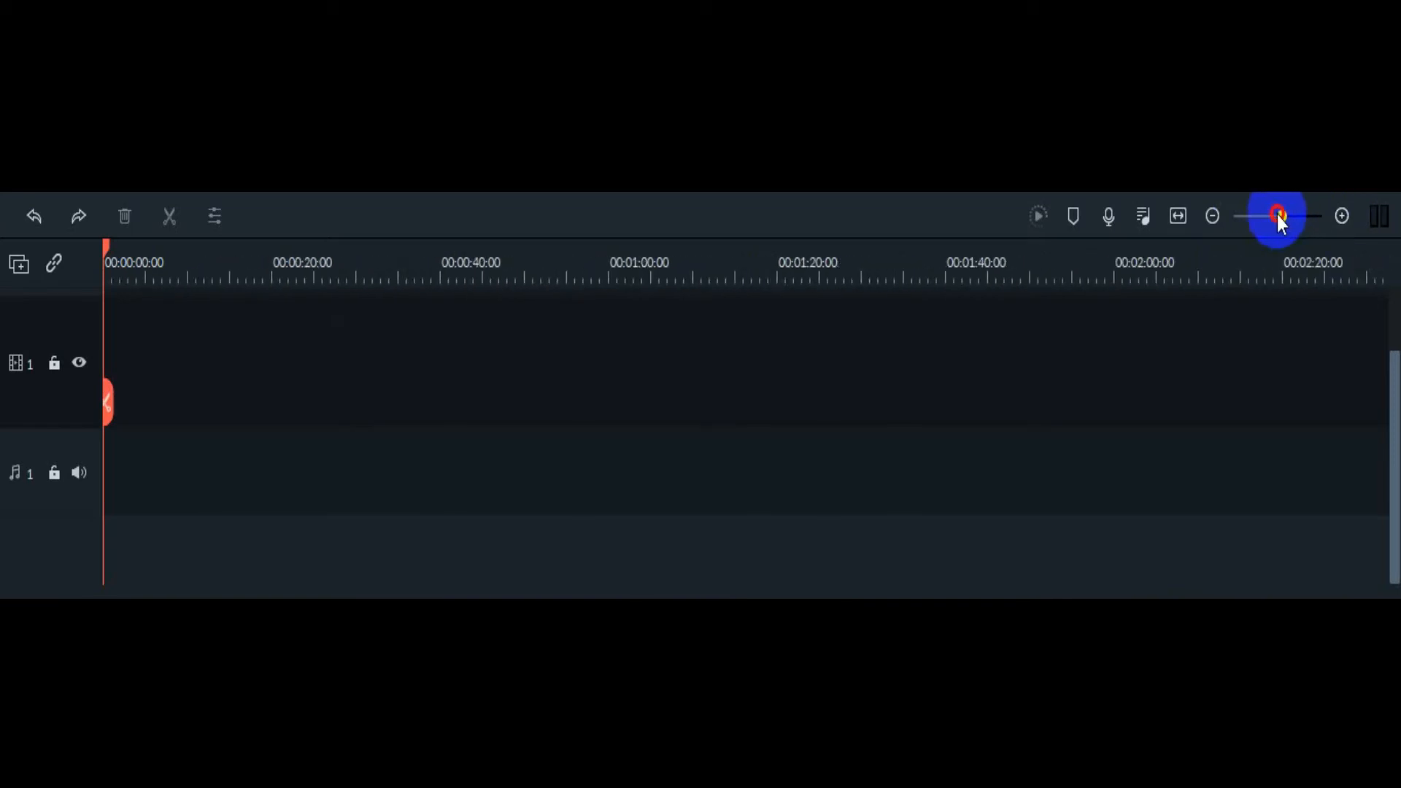
- Show the left and right audio level meter beside the timeline, and hide it again
left_click(1375, 223)
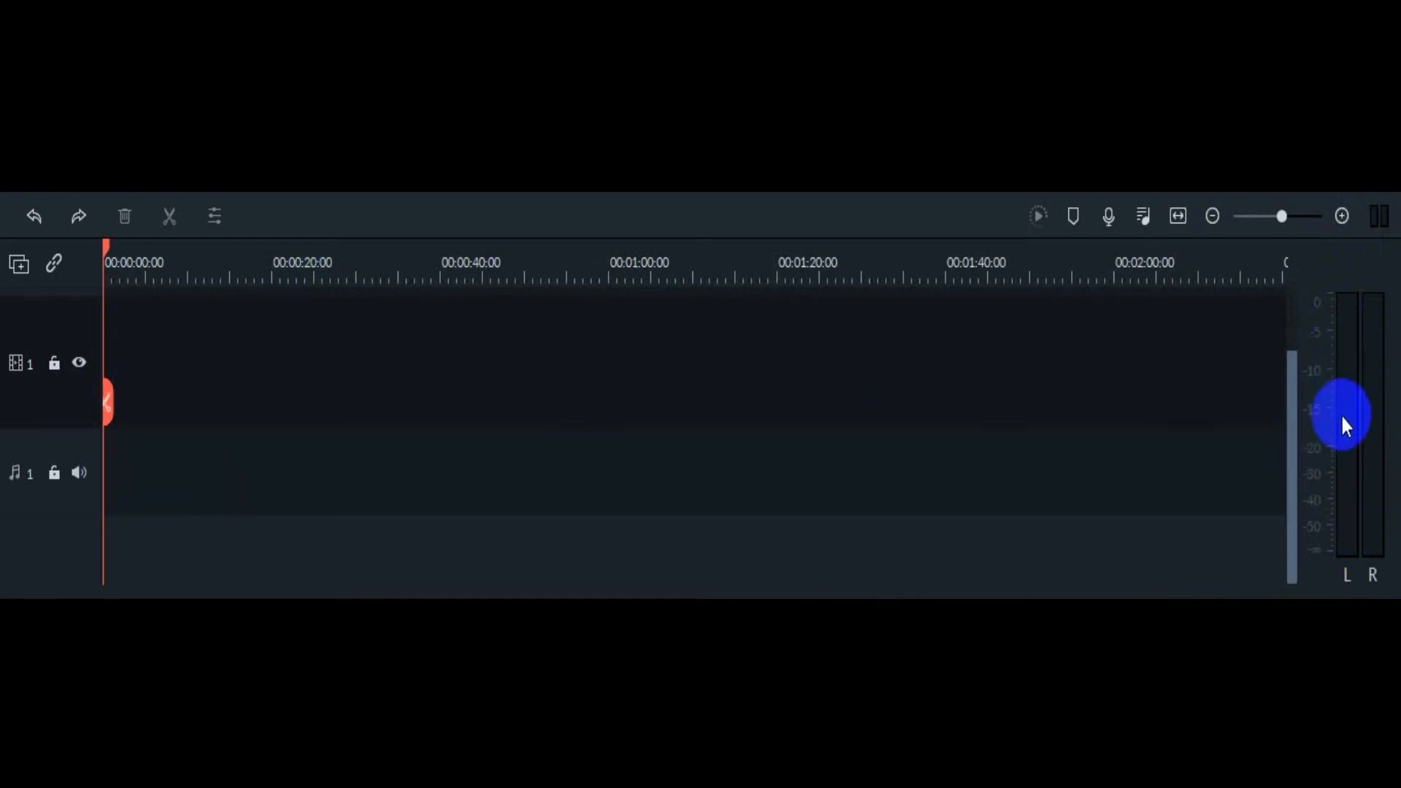
left_click(1383, 220)
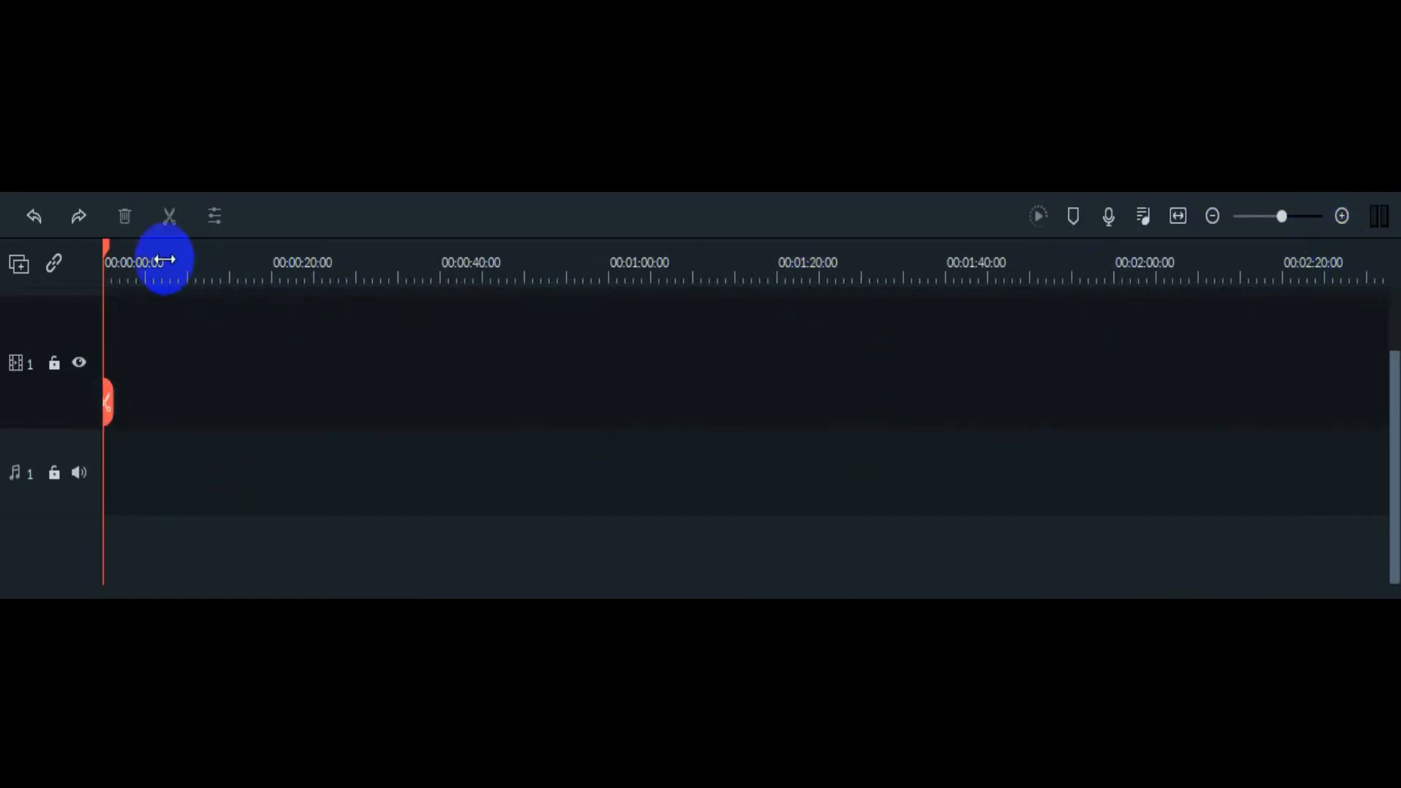
- Undo the deletion of the woman clip and extend the clip's end to about 2 minutes on the timeline
left_click_drag(108, 252, 195, 250)
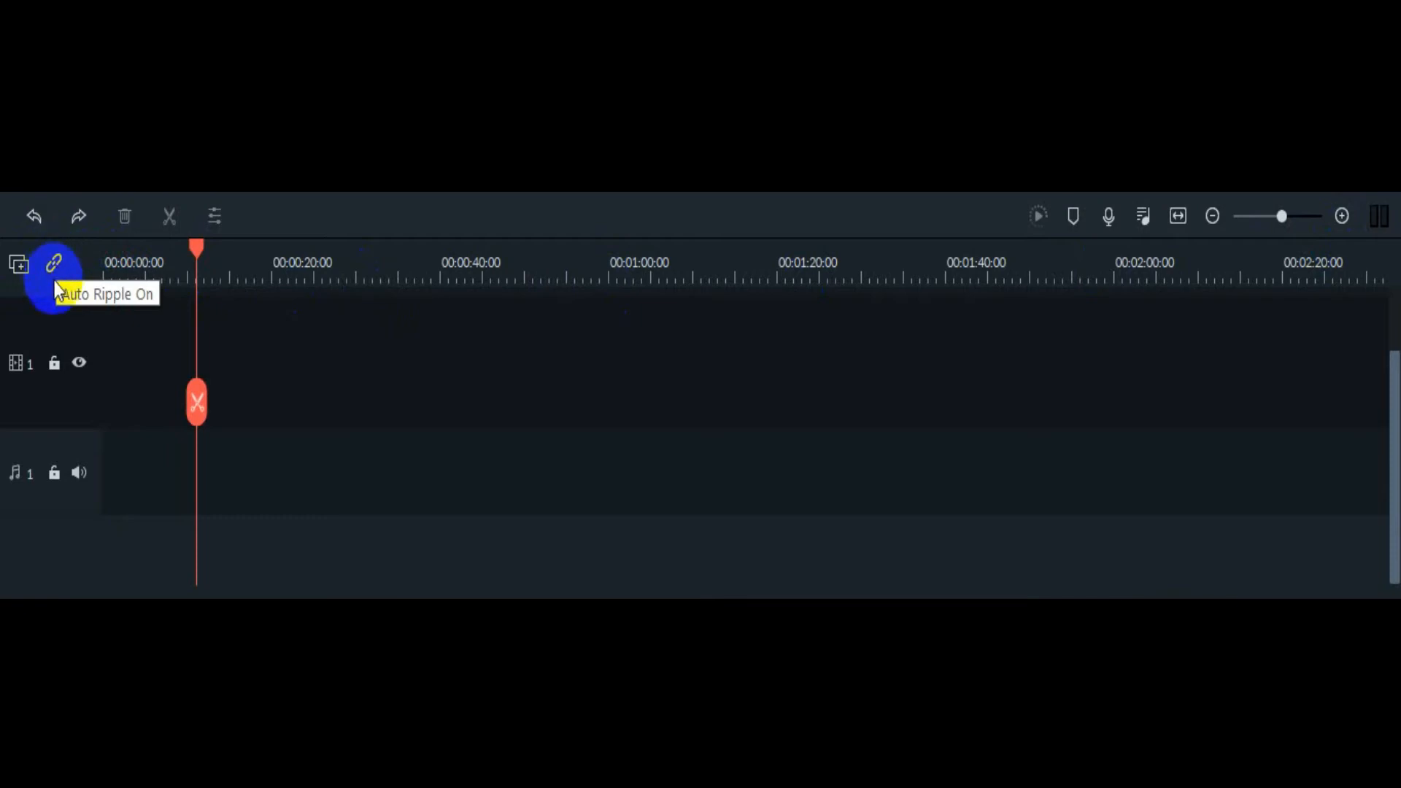
left_click(46, 217)
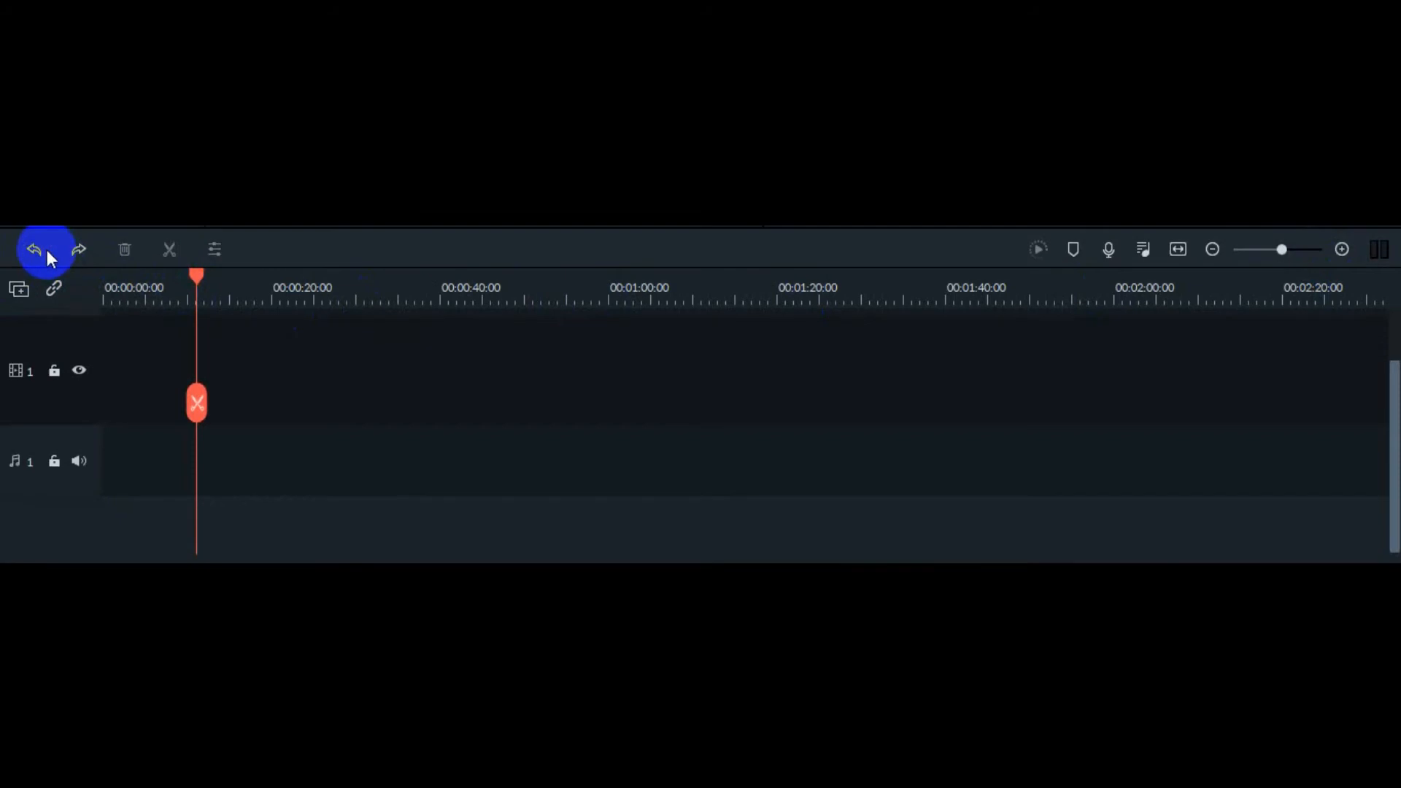
left_click(220, 369)
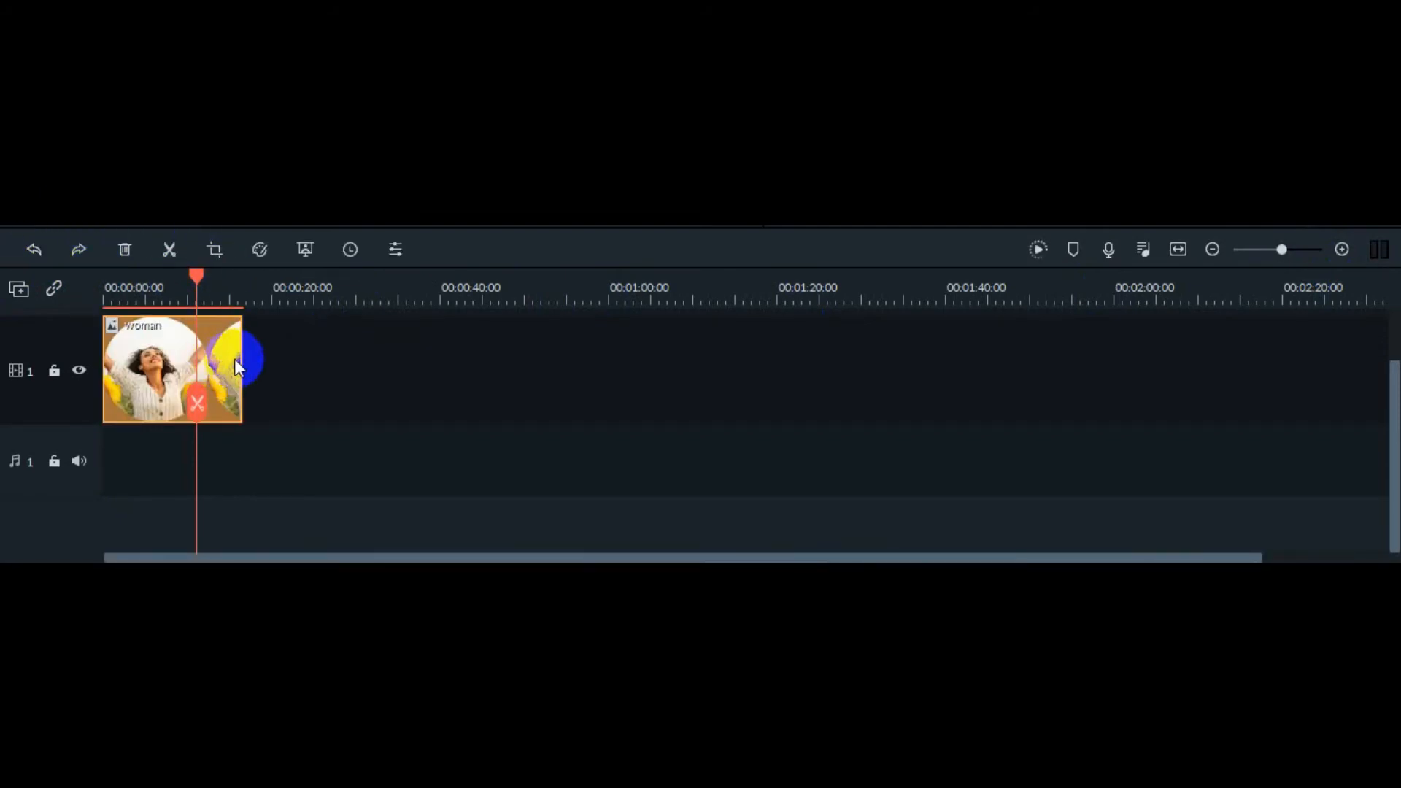
left_click_drag(237, 358, 1124, 355)
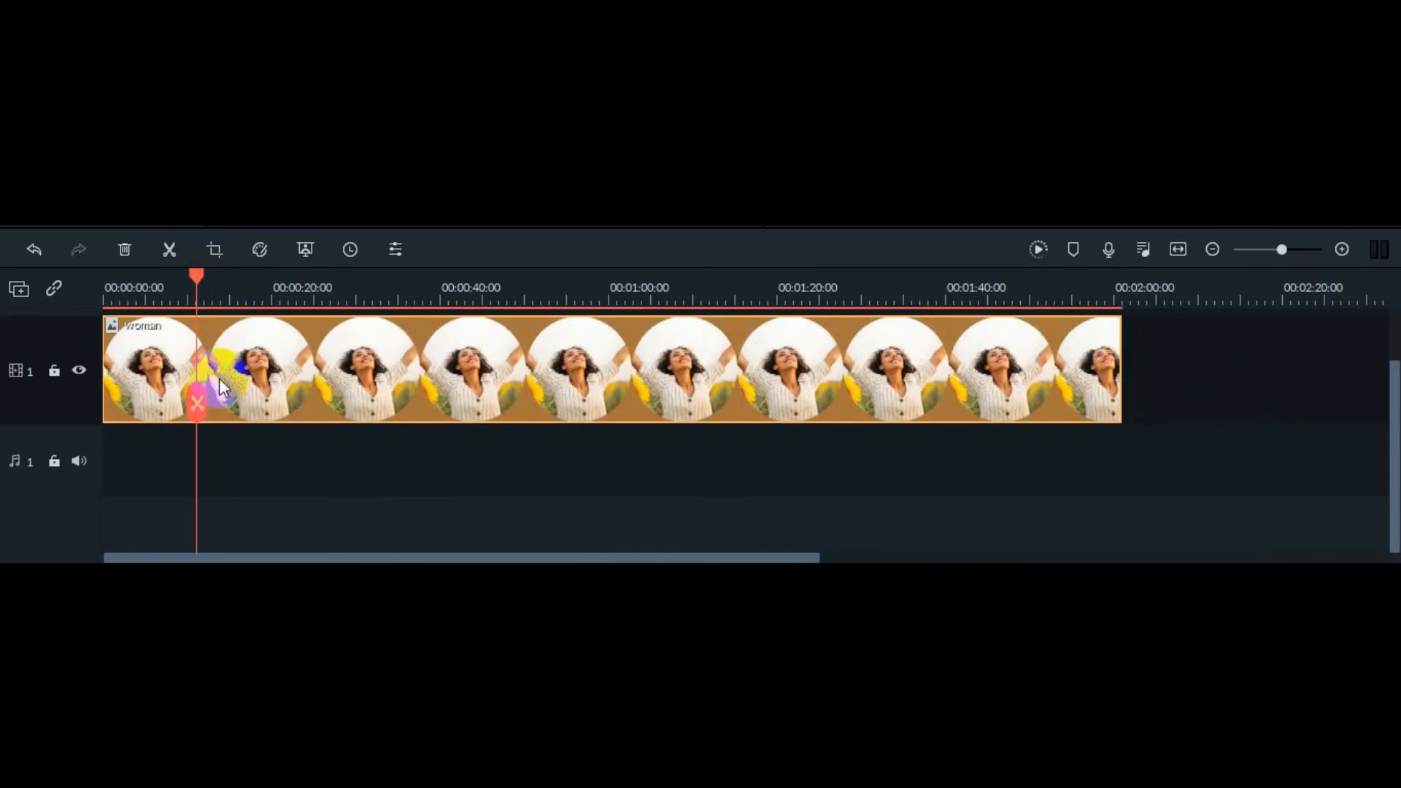
- Split the woman clip at about 31 seconds and again at about 1 minute
left_click_drag(188, 277, 375, 416)
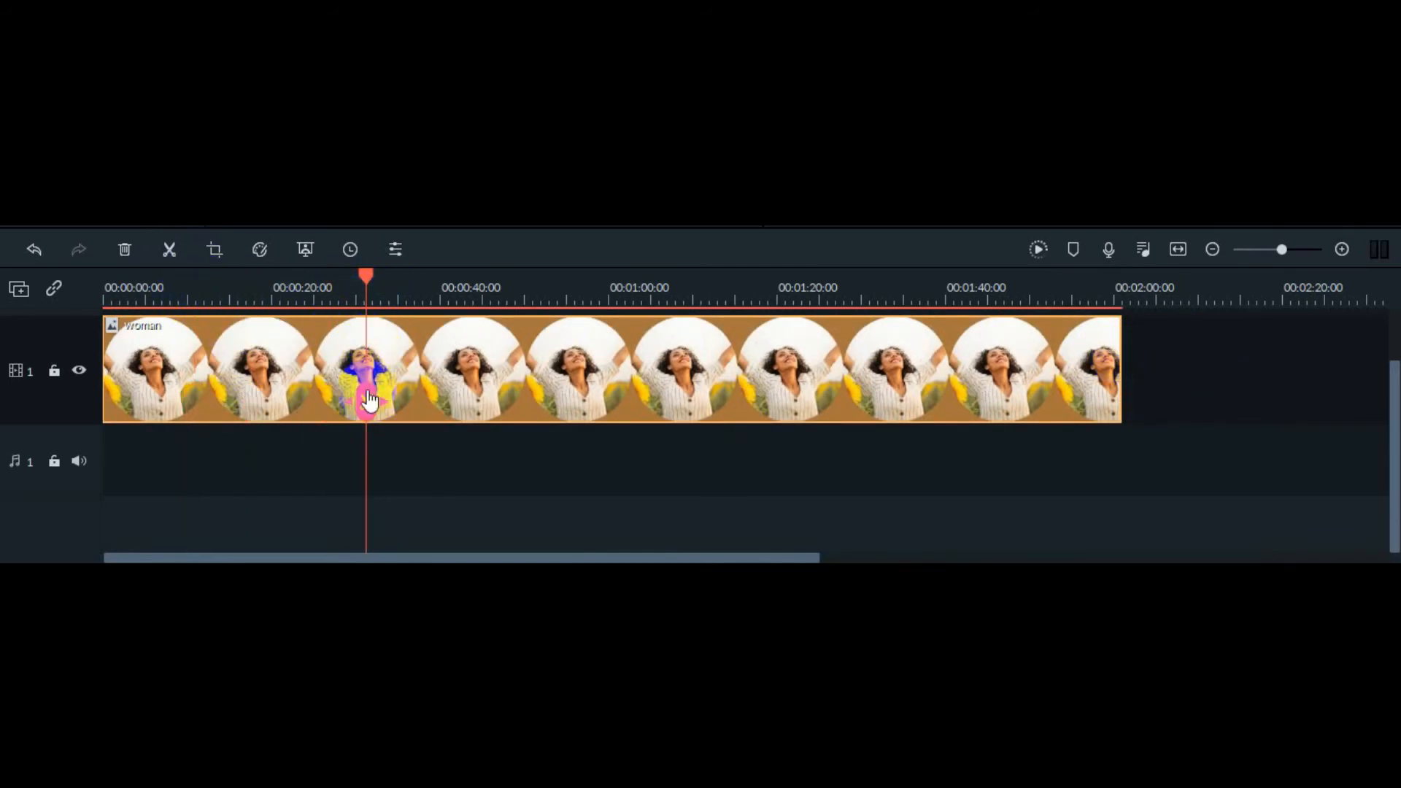
left_click(368, 401)
left_click_drag(366, 275, 617, 410)
left_click(616, 411)
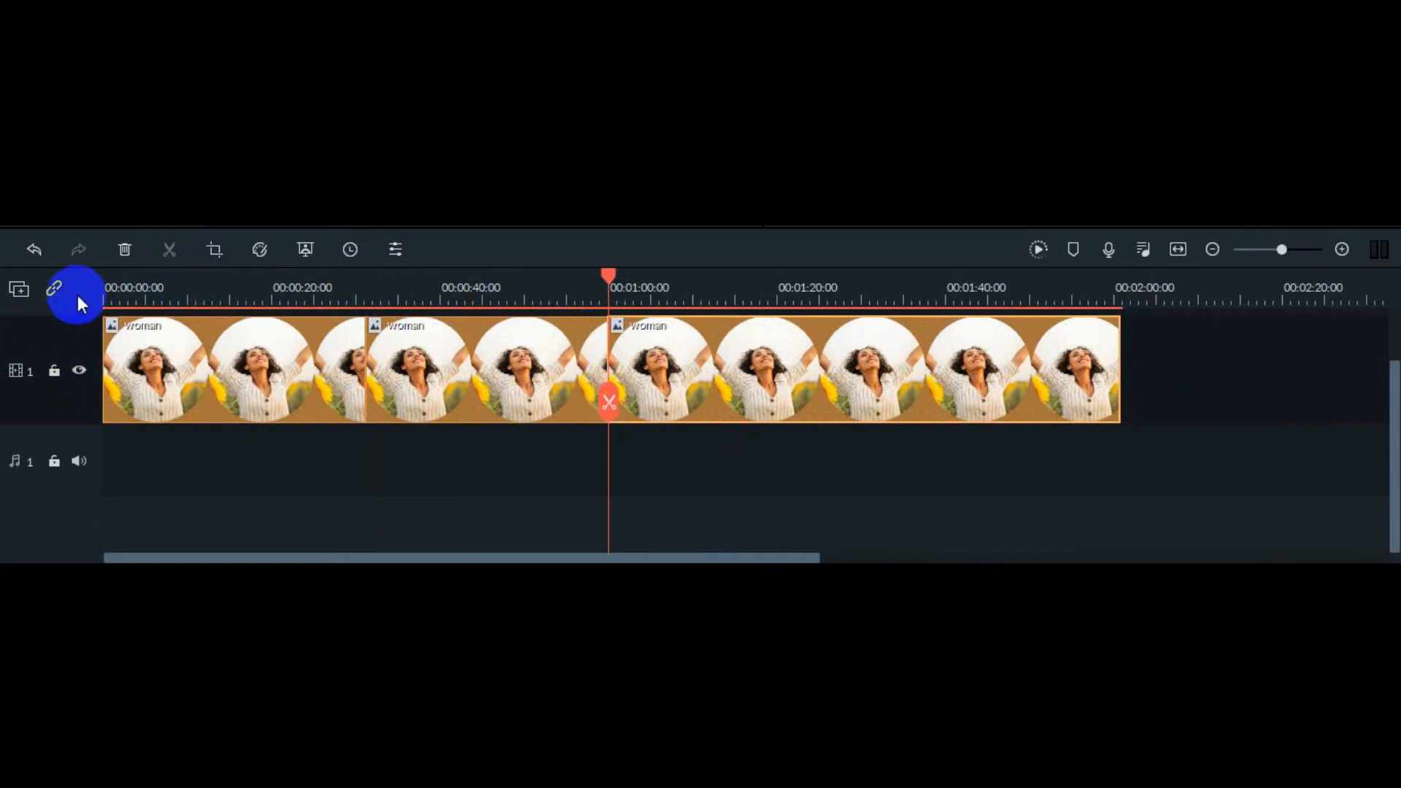
- Turn off Auto Ripple and delete the middle woman segment, undo that deletion, and delete the segment once more
left_click(53, 291)
left_click(479, 387)
key("Delete")
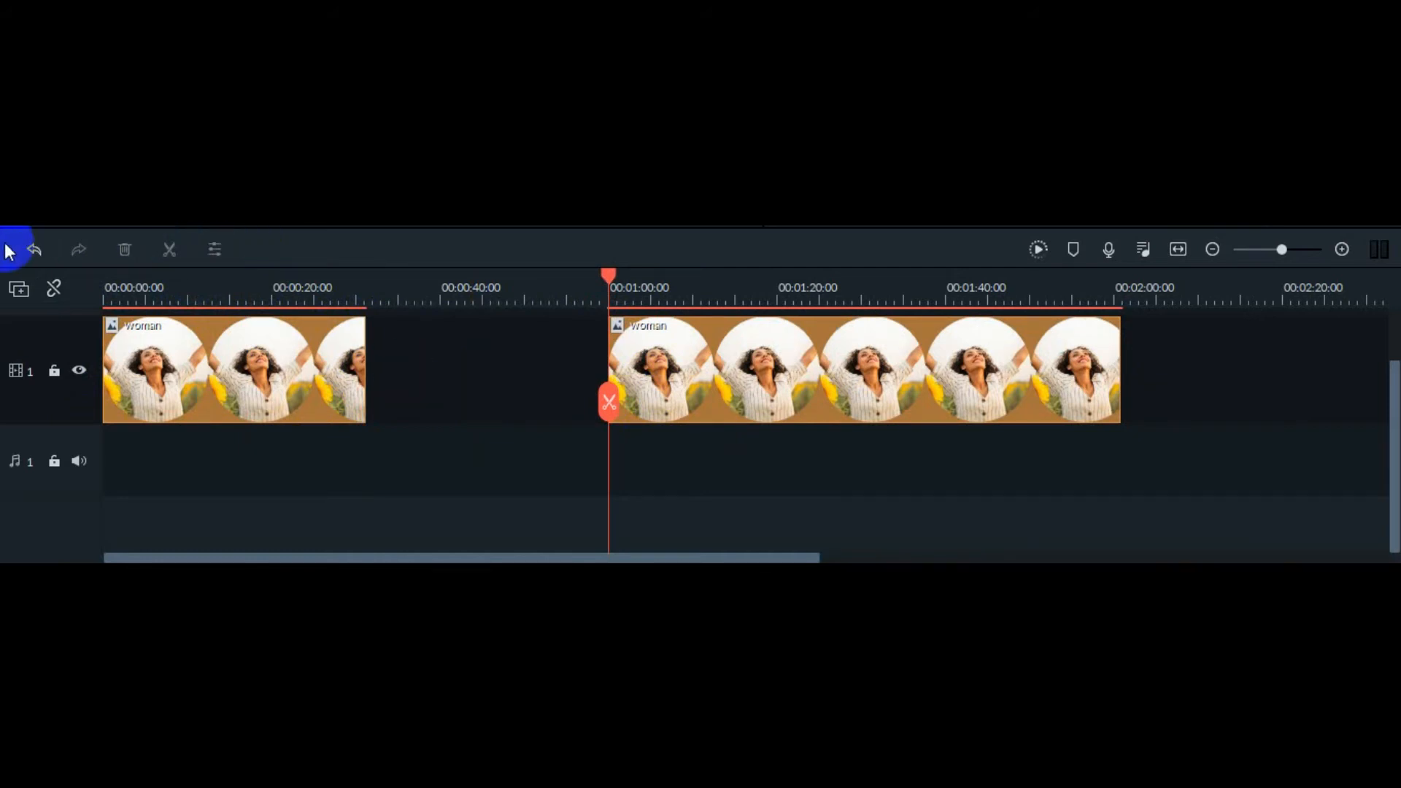
left_click(34, 248)
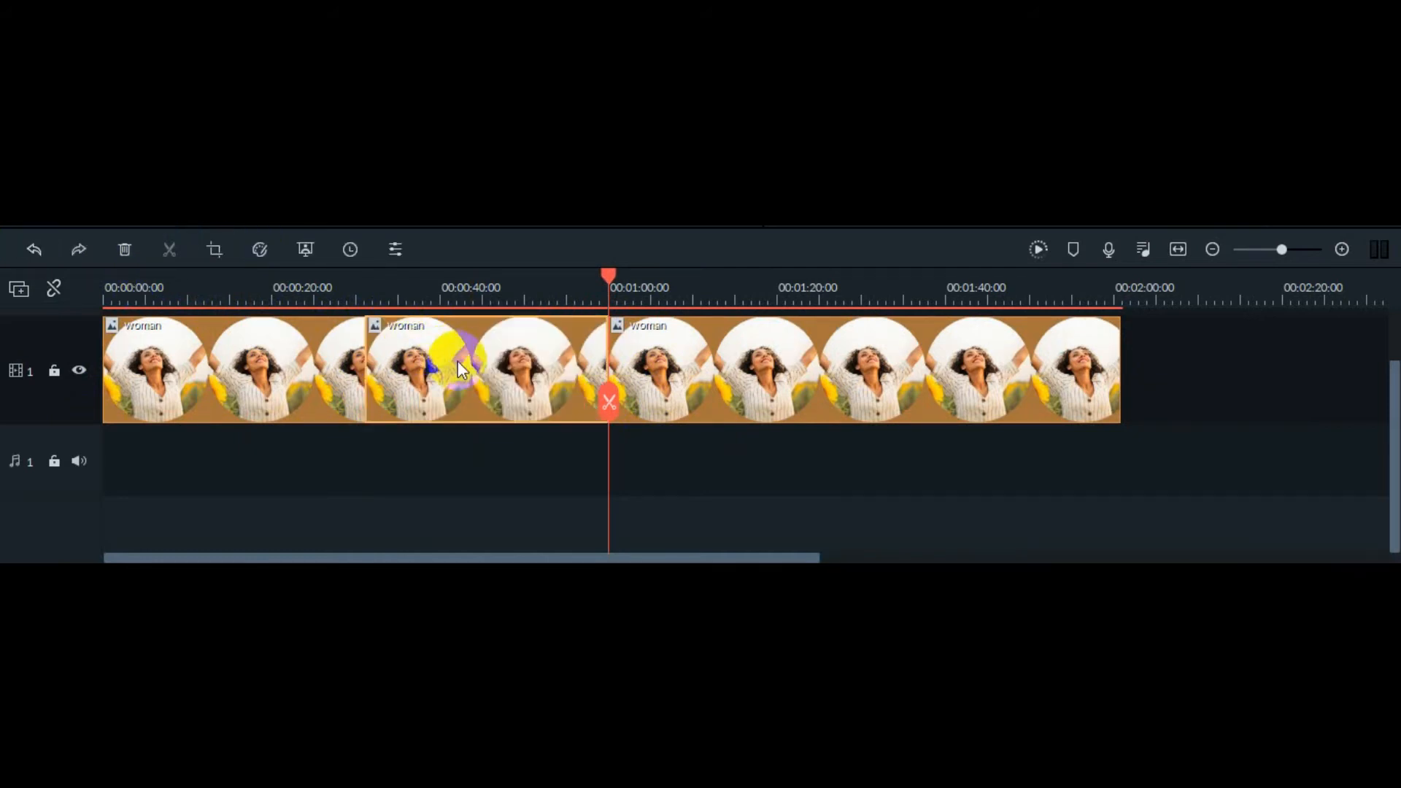
left_click(125, 249)
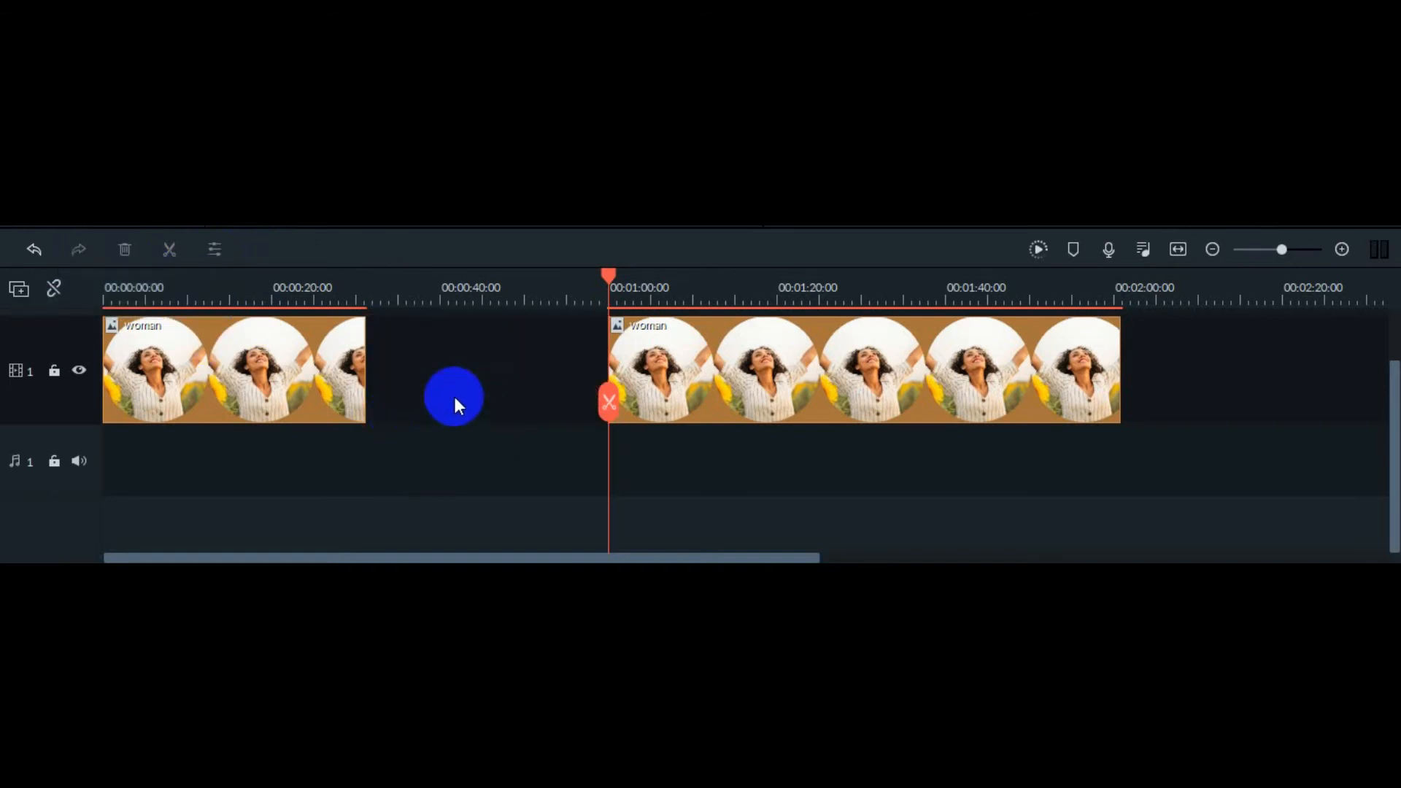
- Move the last woman segment against the end of the first one to close the gap
left_click_drag(717, 369, 478, 365)
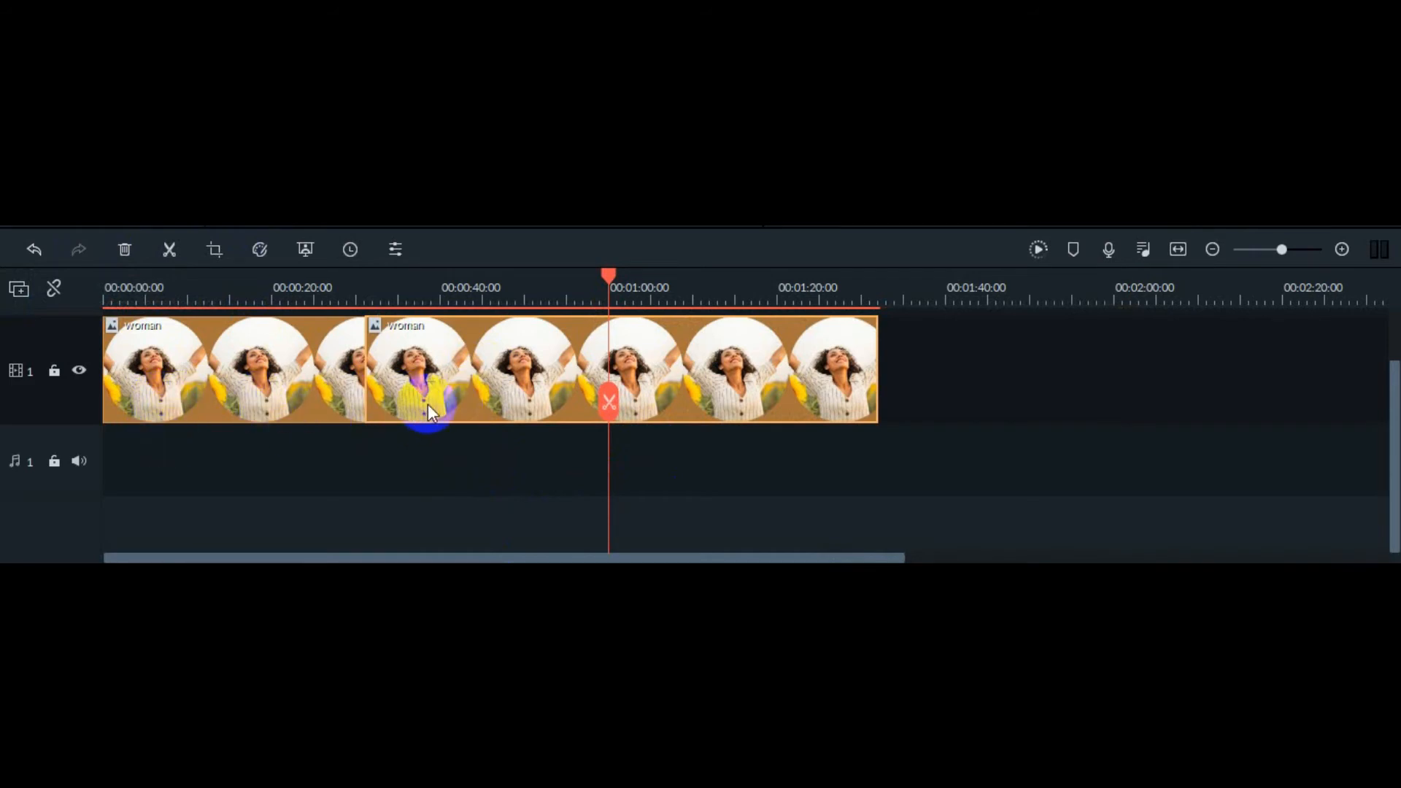
- Move the last woman segment back to about 1 minute, and undo the recent edits until the deleted middle segment is restored
left_click_drag(481, 374, 699, 355)
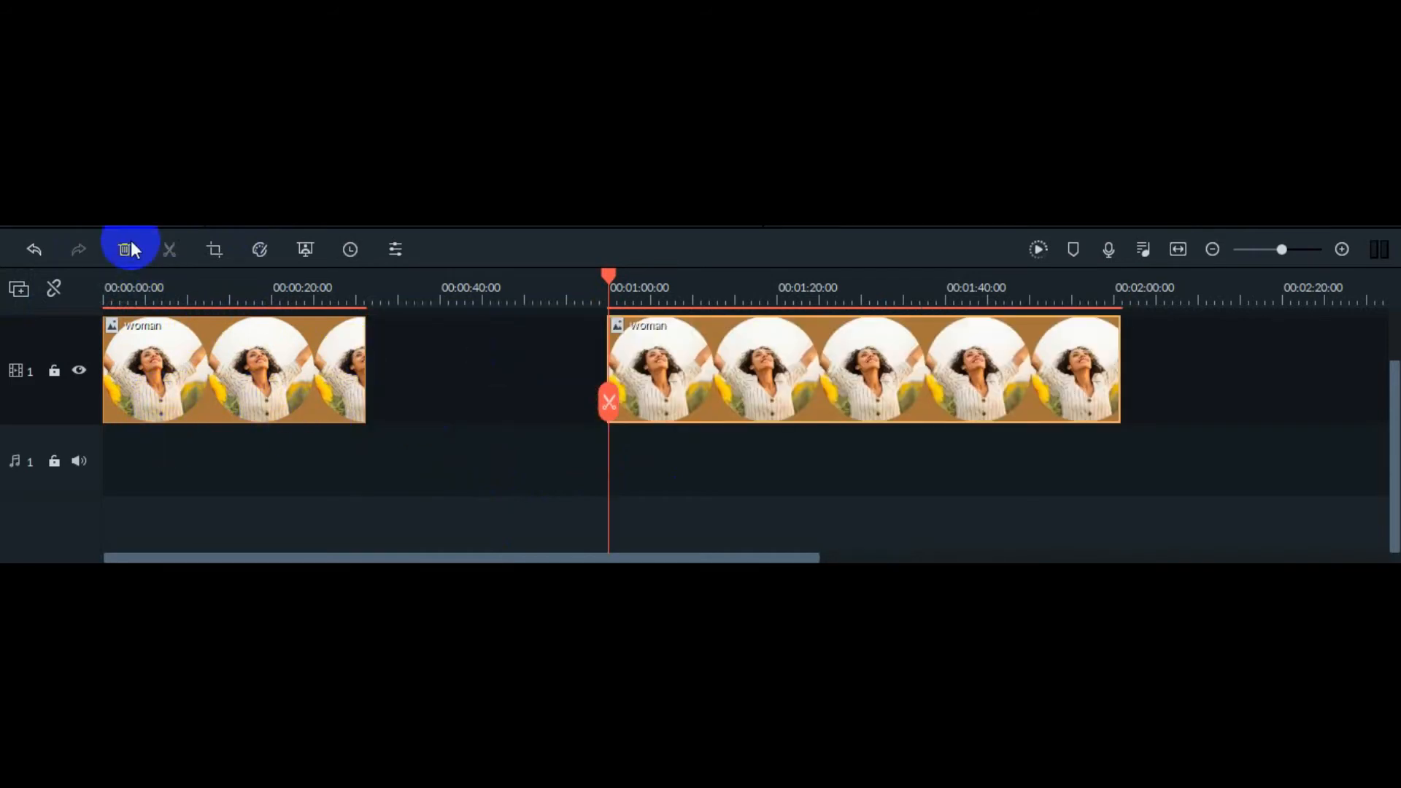
left_click(32, 249)
left_click(32, 250)
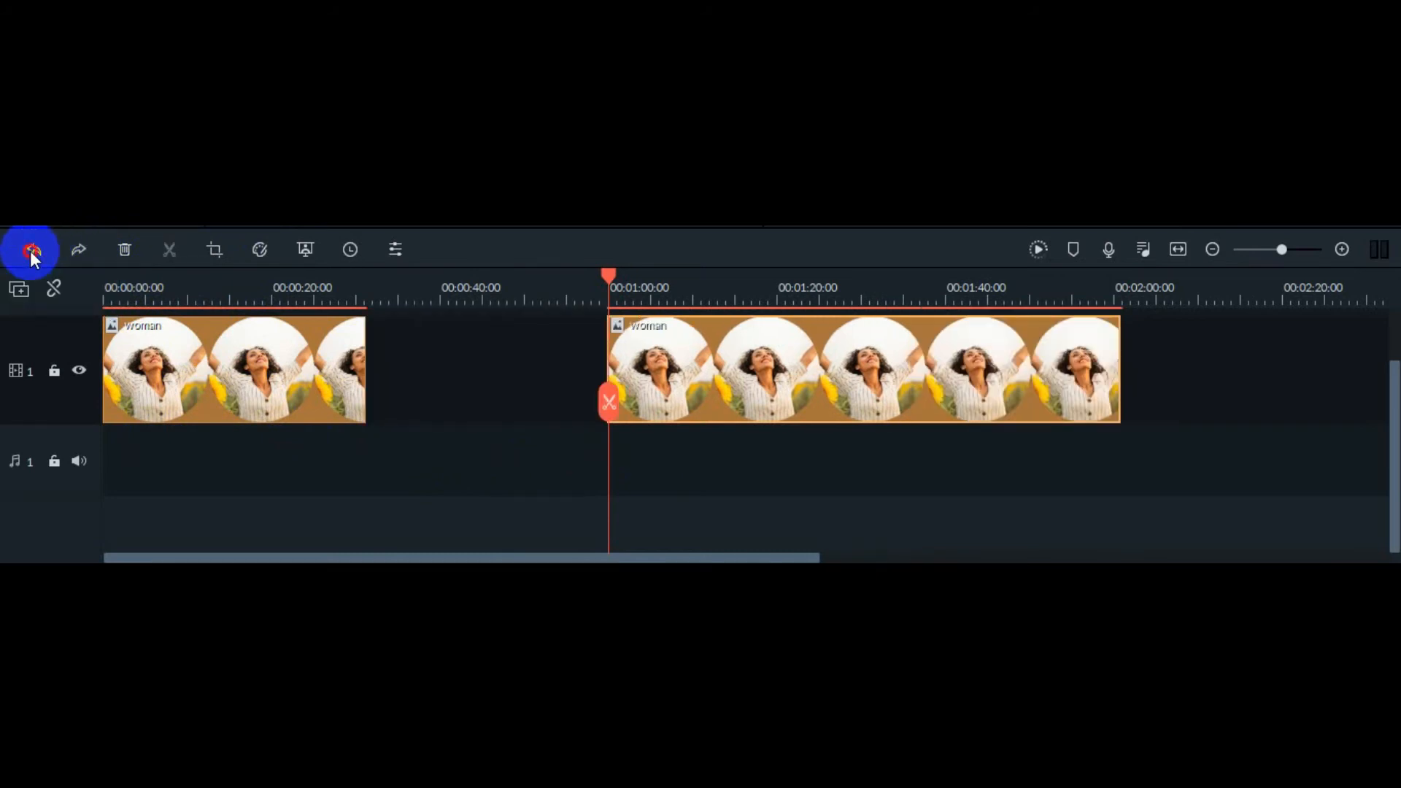
left_click(32, 249)
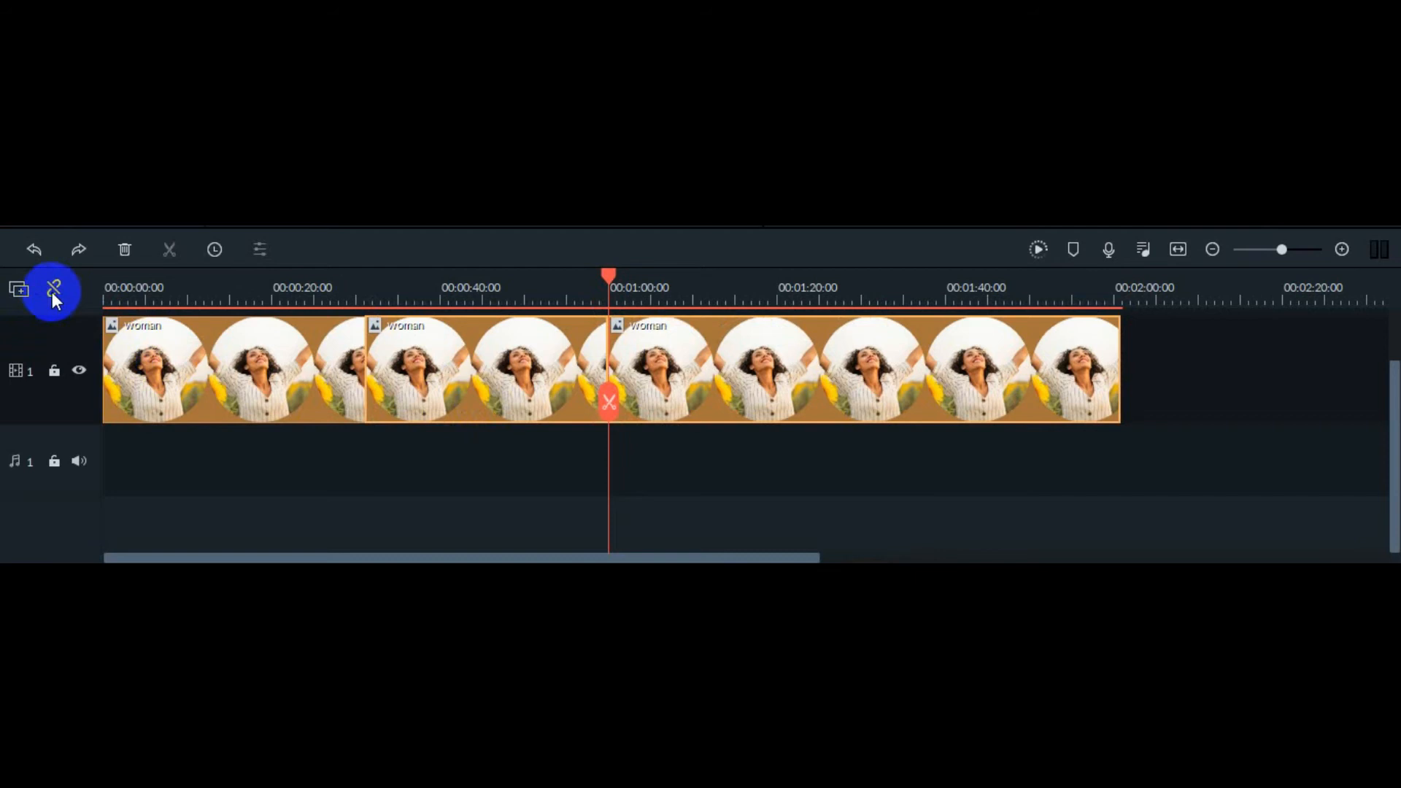
- Turn on Auto Ripple and delete the middle woman segment from video track 1
left_click(432, 365)
left_click(124, 251)
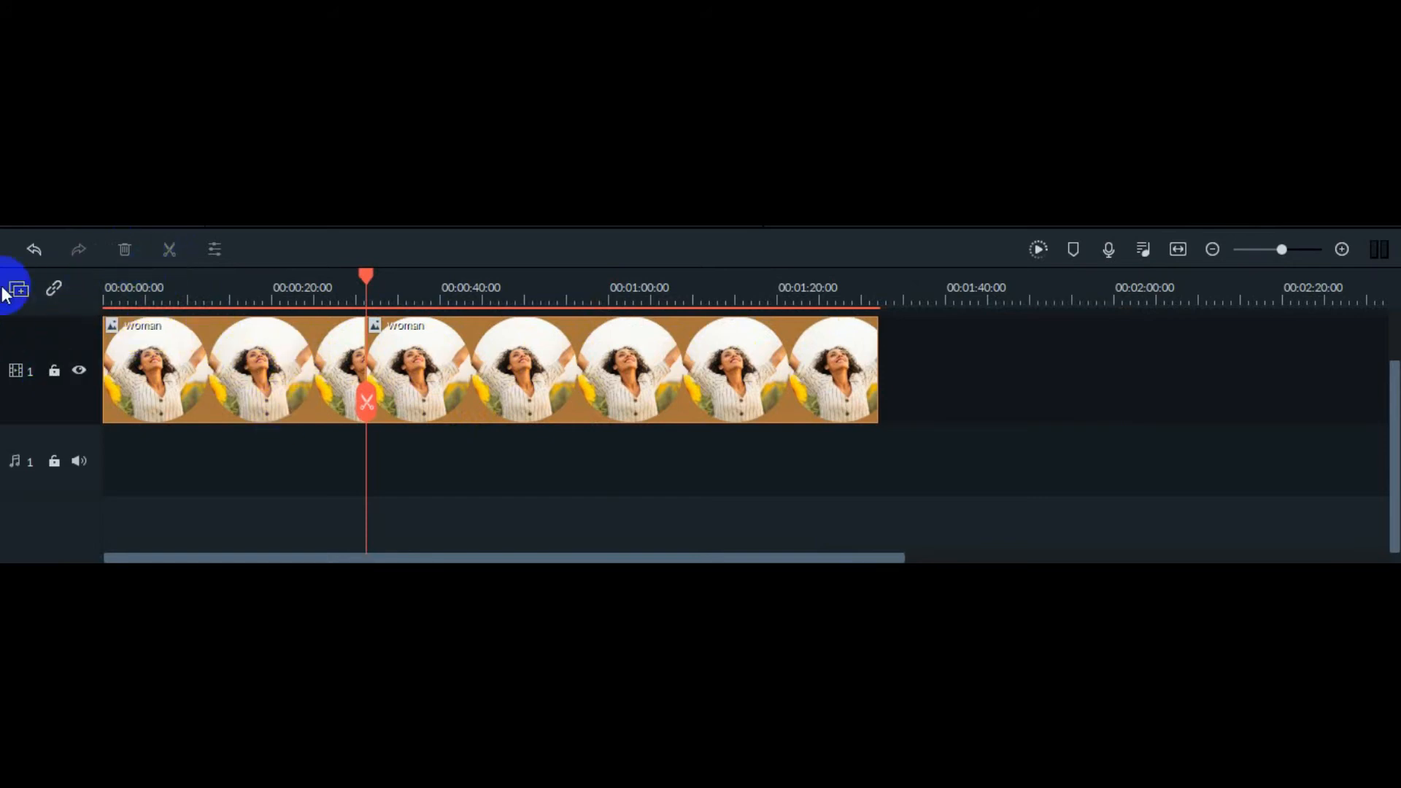
- Undo the ripple deletion, the splits and the earlier clip edits until the woman clip is removed from the timeline
left_click(28, 249)
left_click(28, 250)
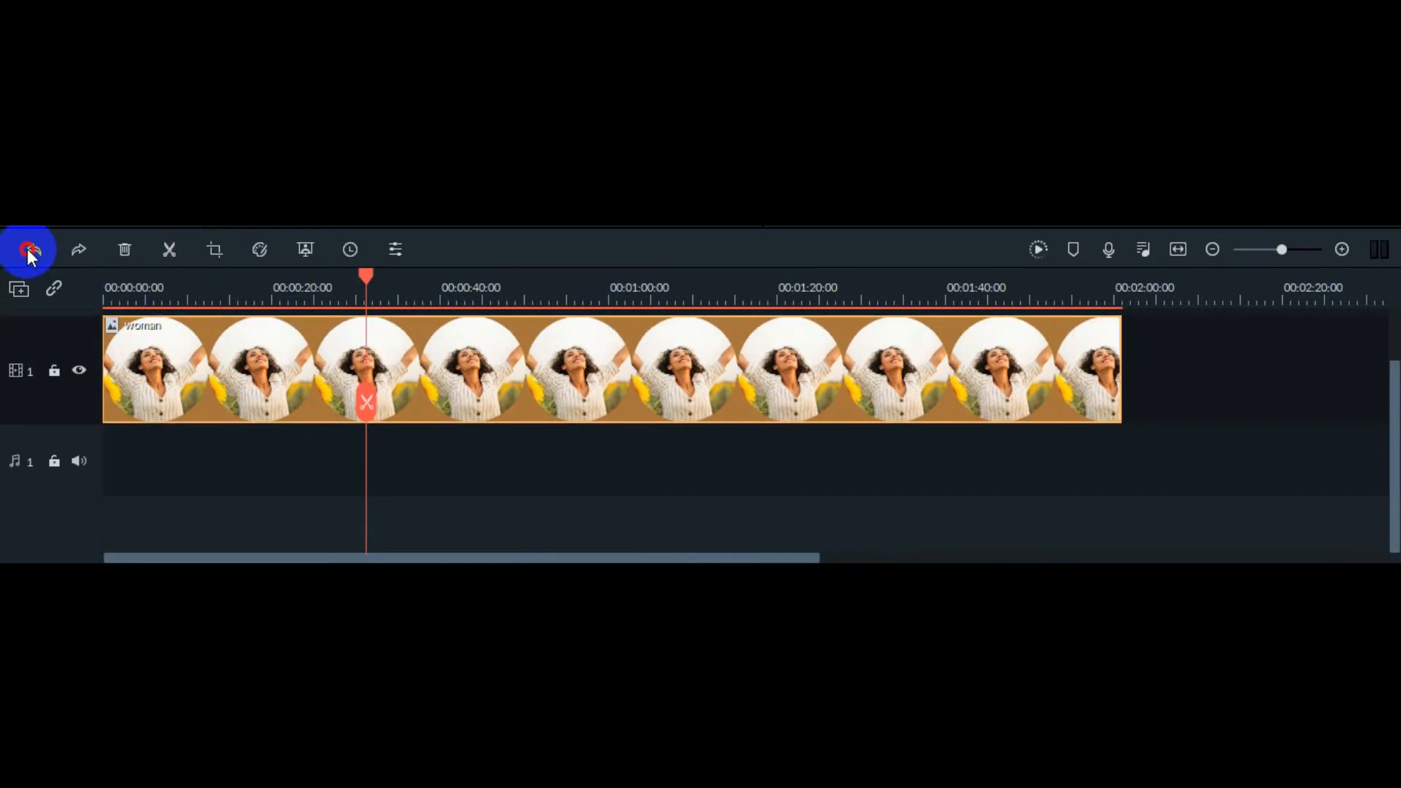
left_click(27, 249)
left_click(28, 249)
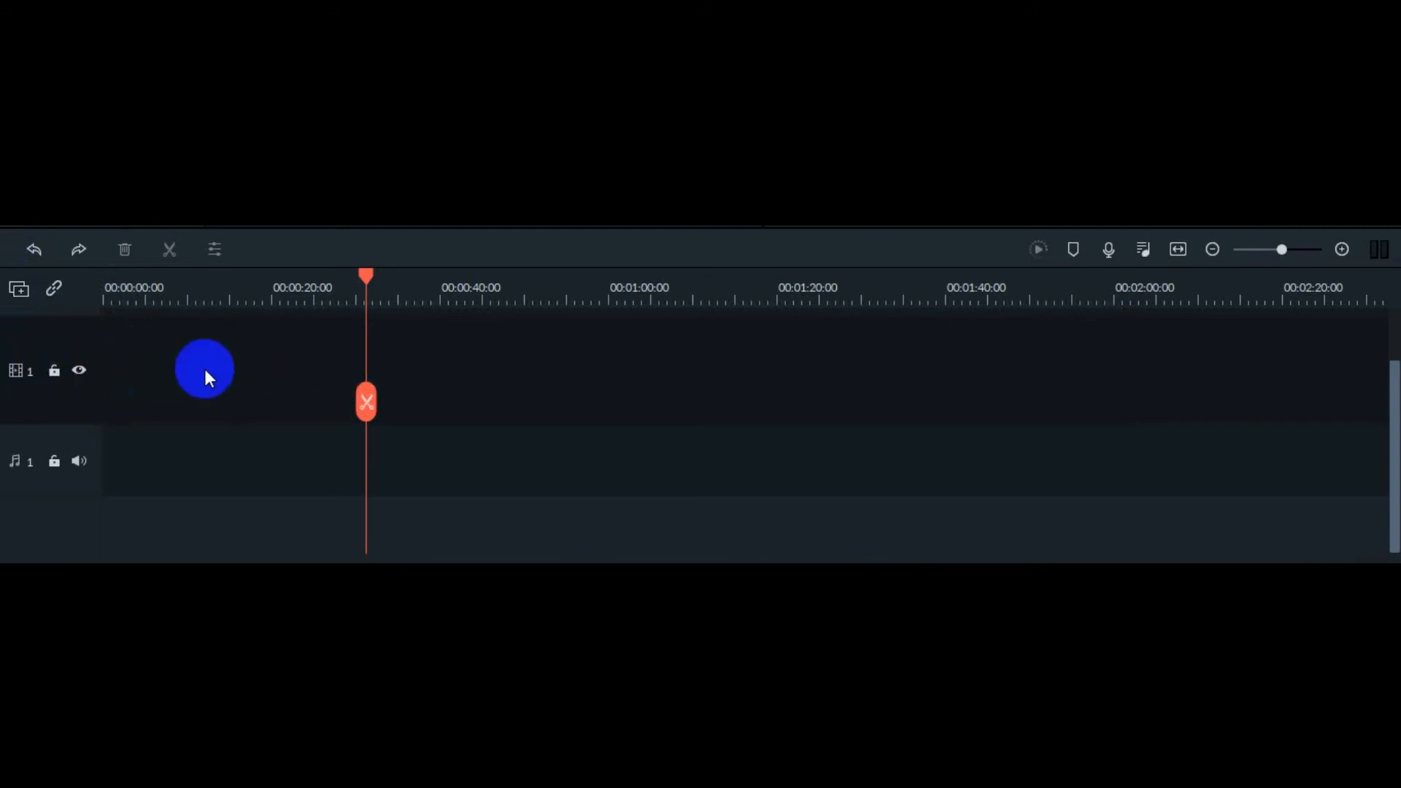
- Lock and unlock video track 1 twice
scroll(207, 378, "up", 1)
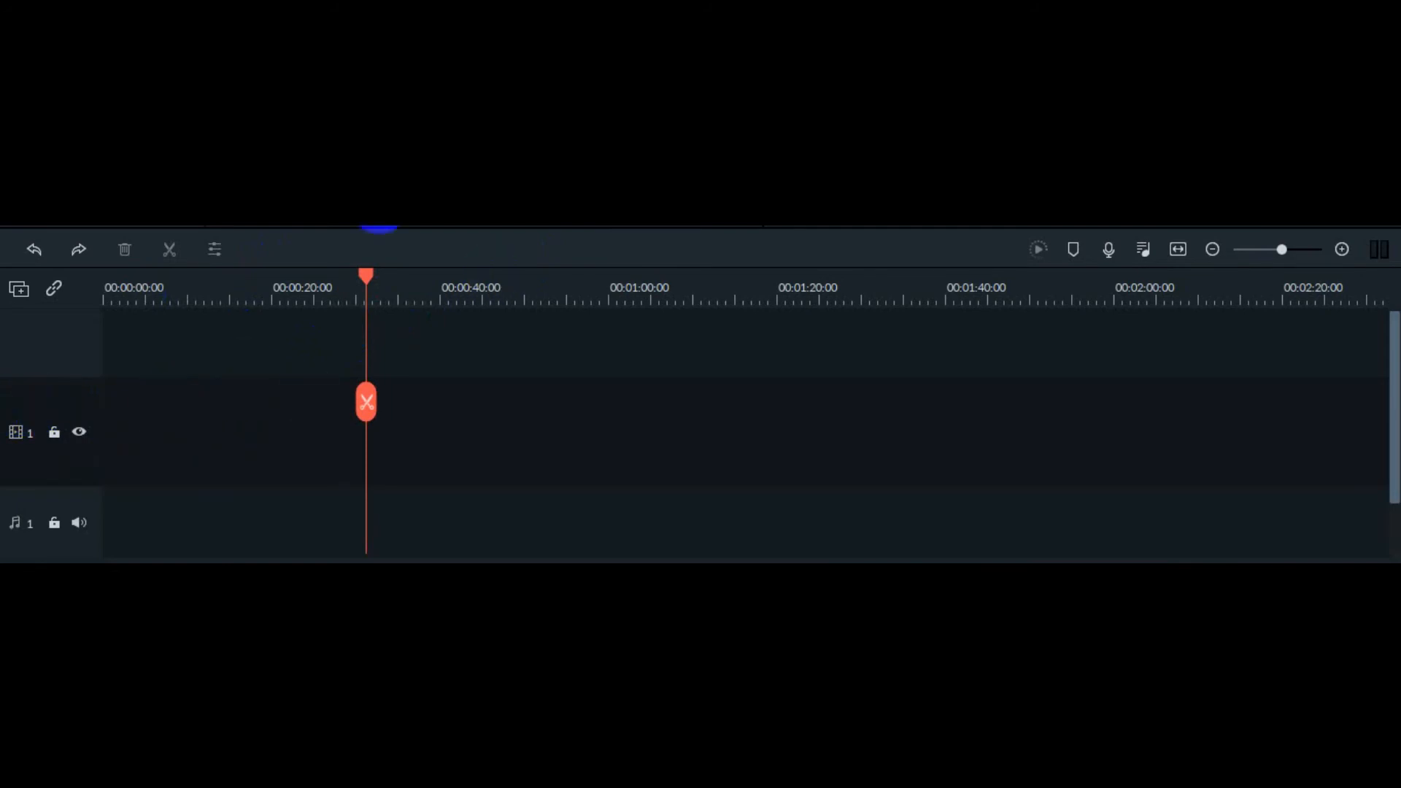
left_click(54, 434)
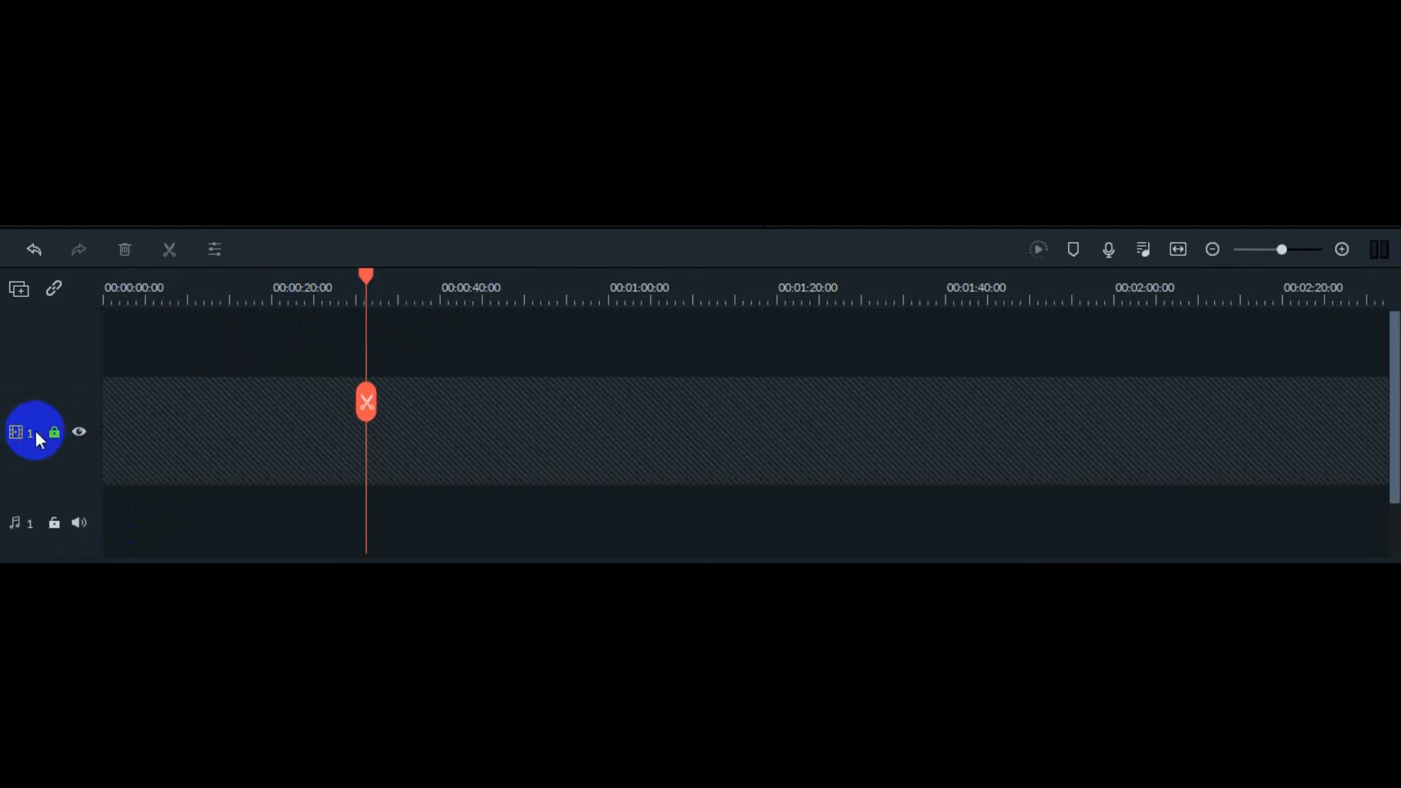
left_click(55, 433)
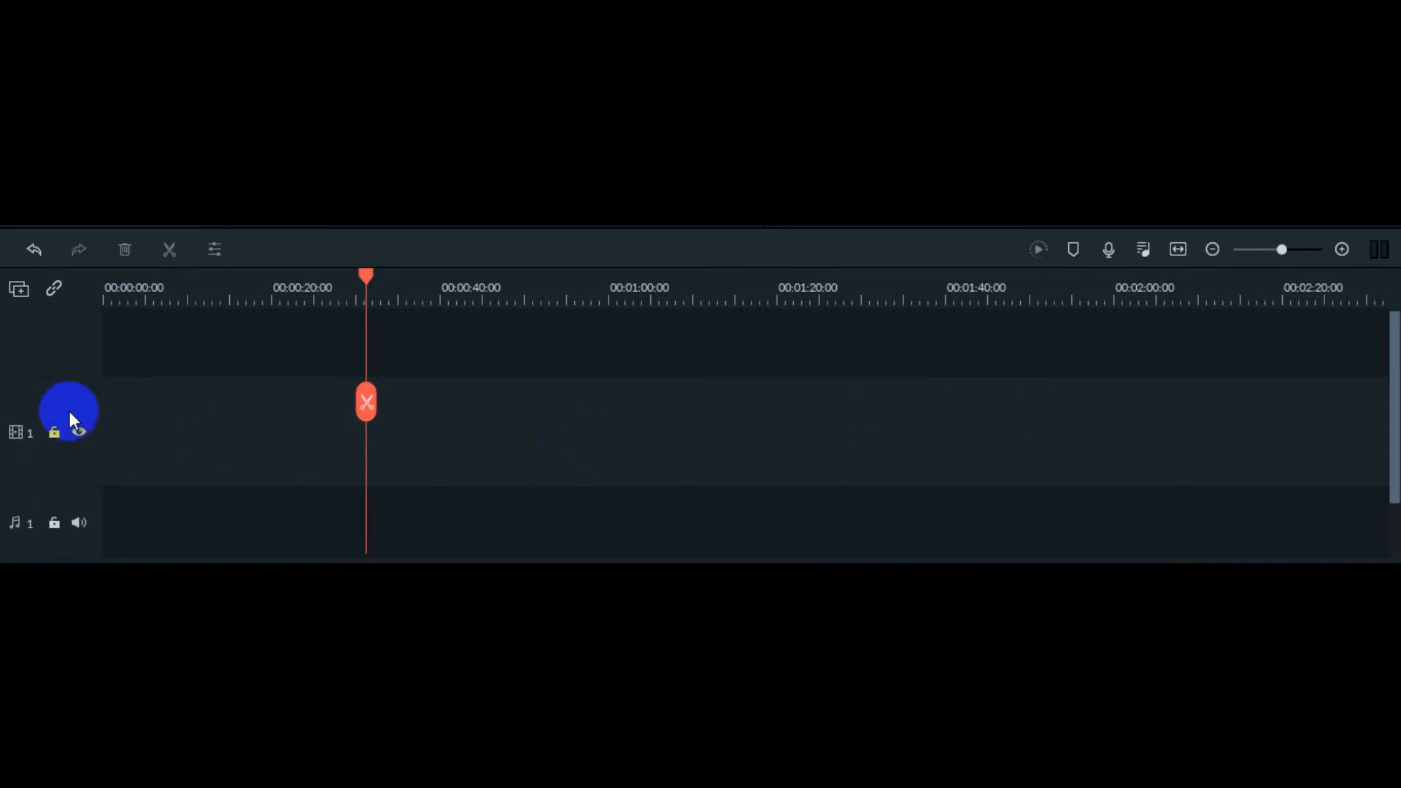
left_click(54, 432)
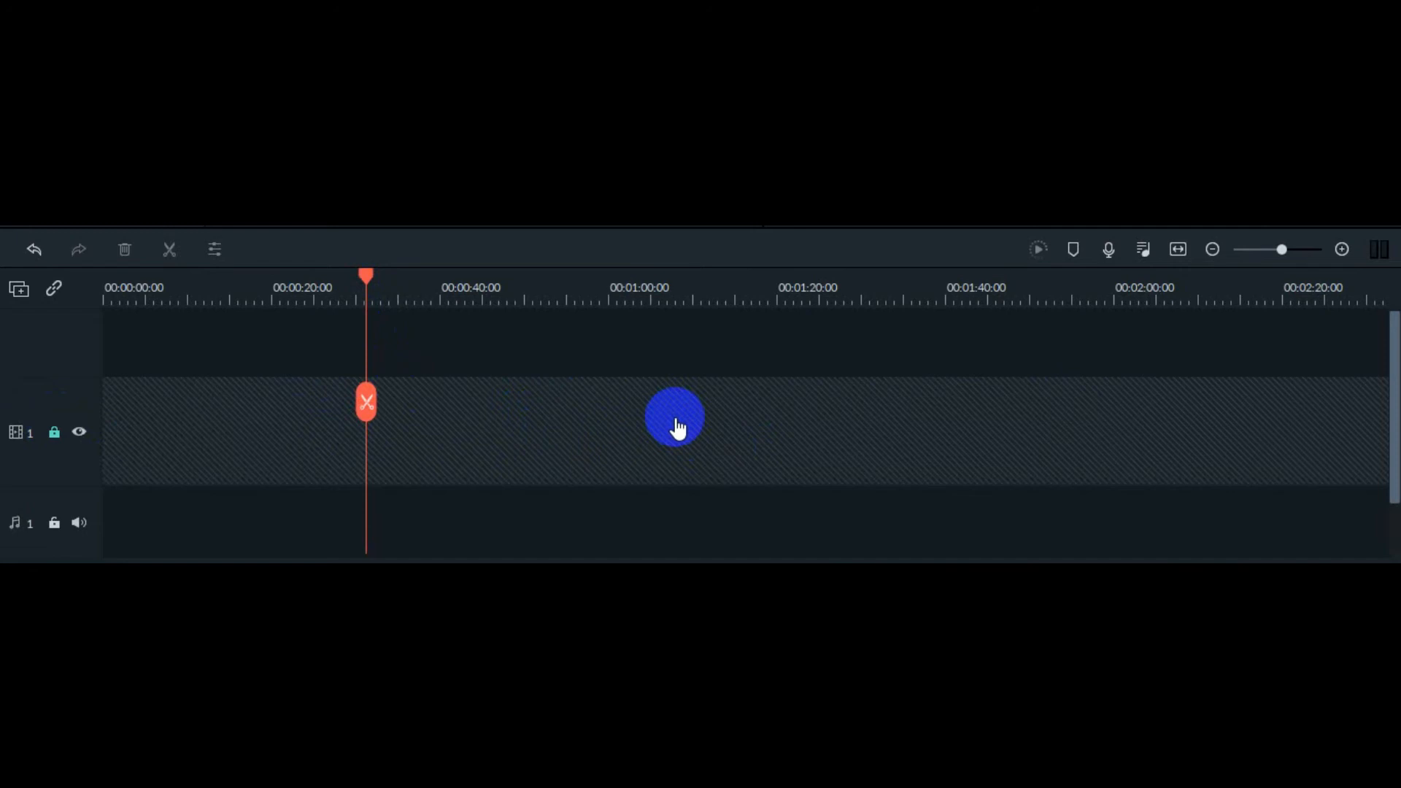
left_click(54, 433)
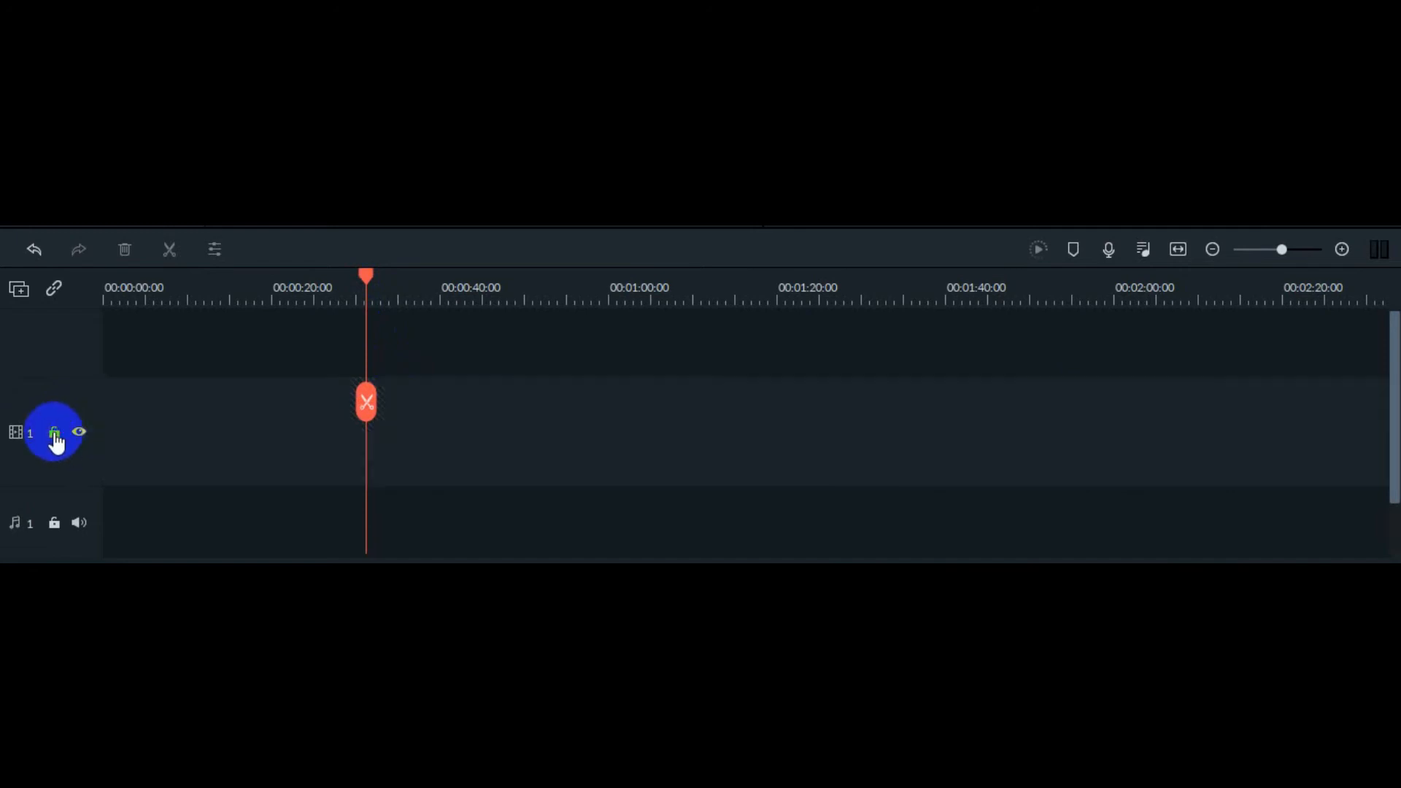
- Hide video track 1 and make it visible again
left_click(78, 434)
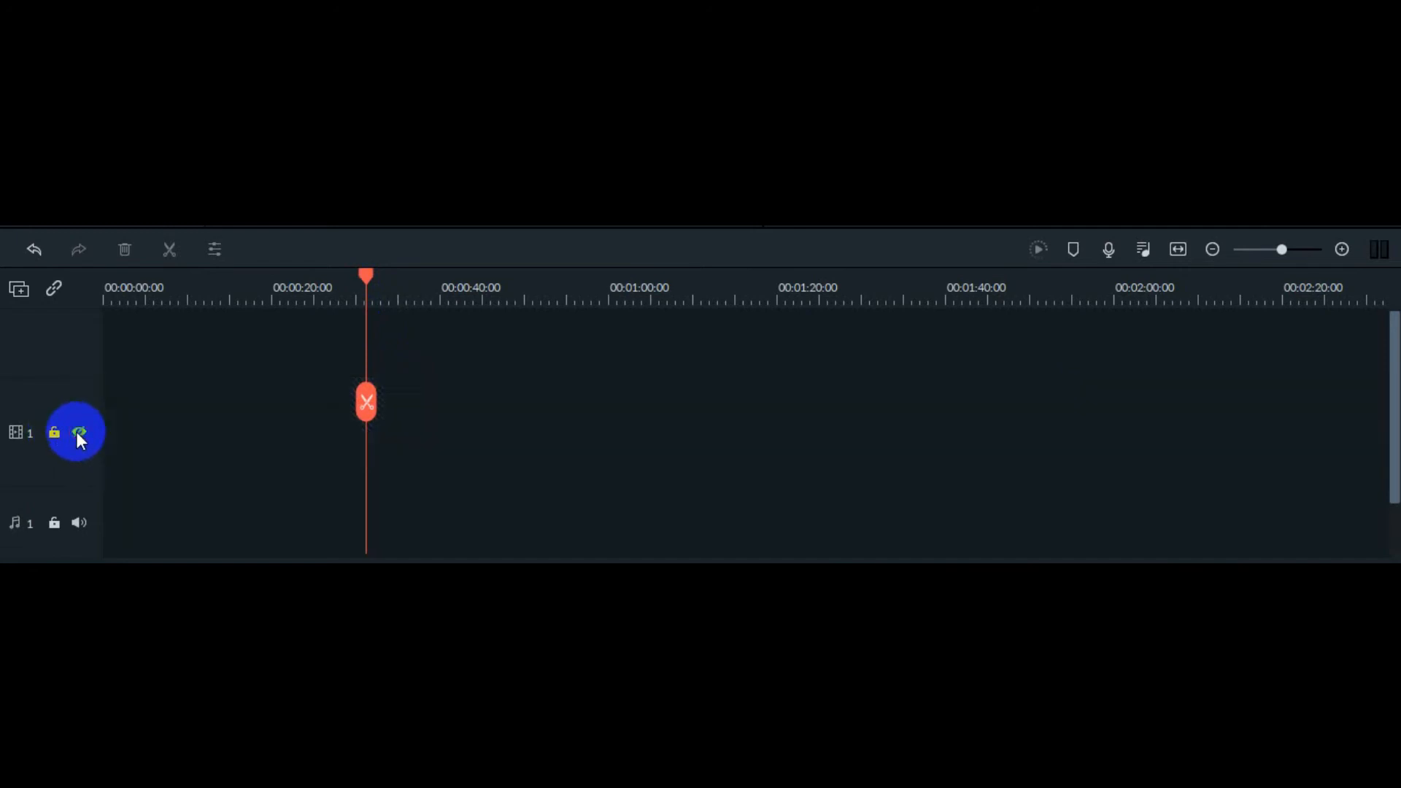
left_click(79, 433)
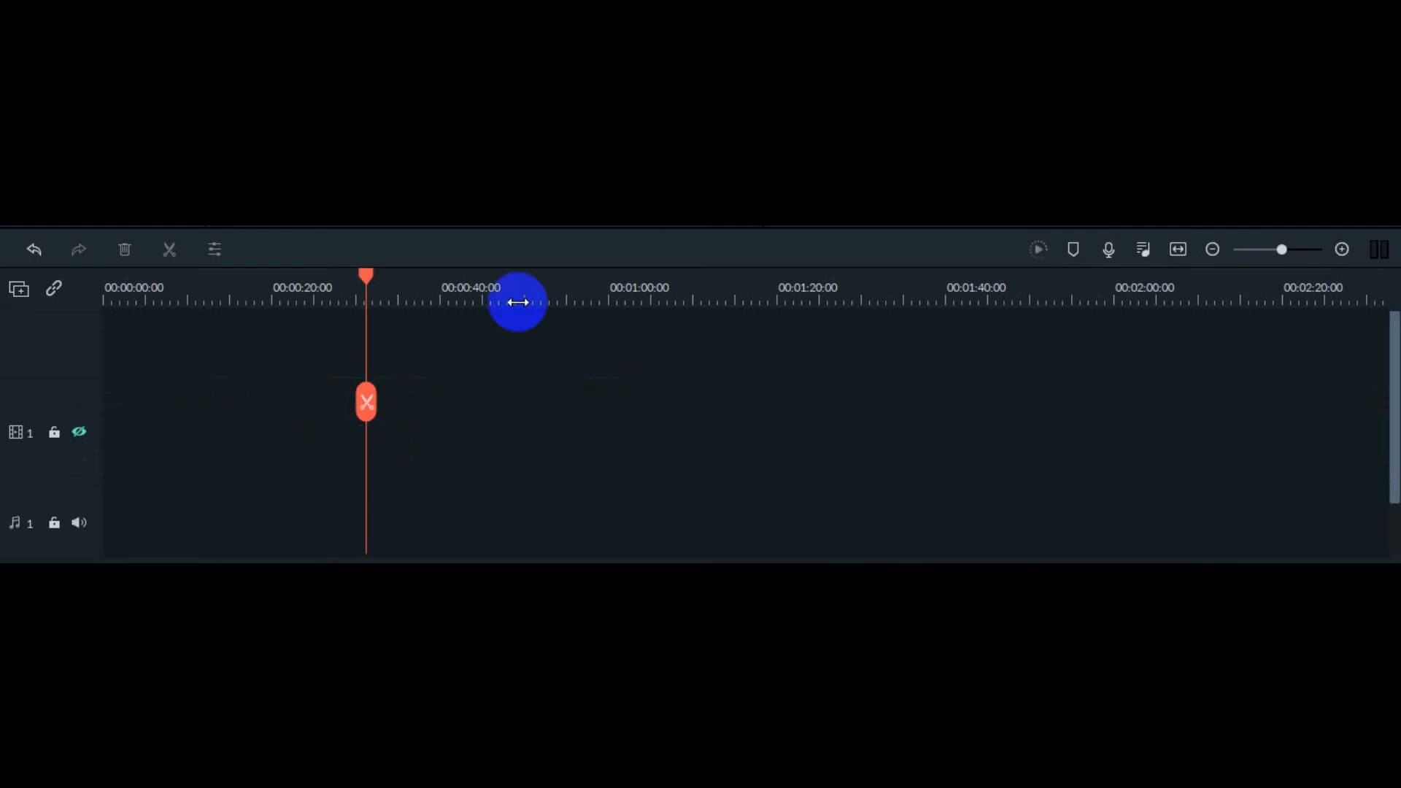
left_click(78, 434)
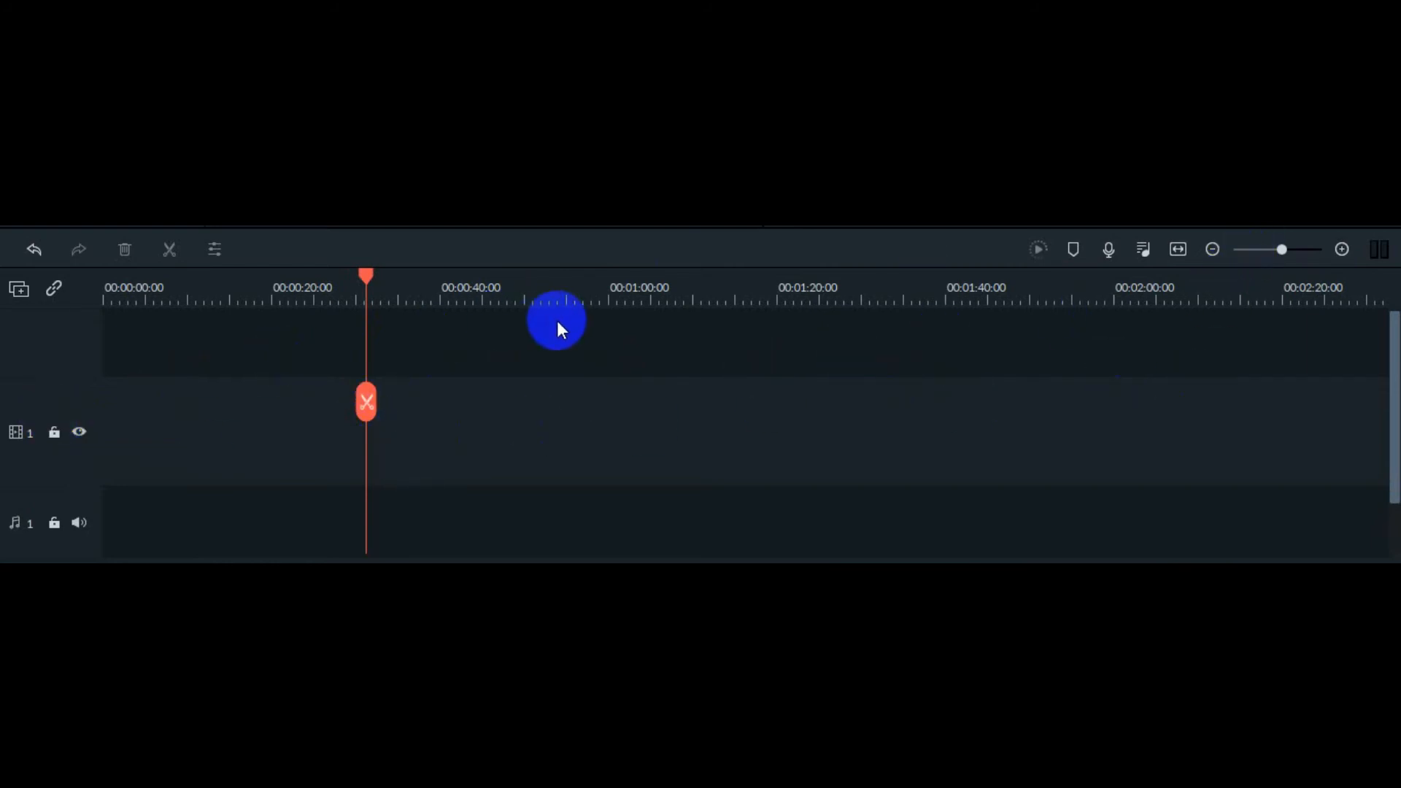
- Lock and mute audio track 1, and restore it to unlocked and unmuted
scroll(69, 447, "down", 1)
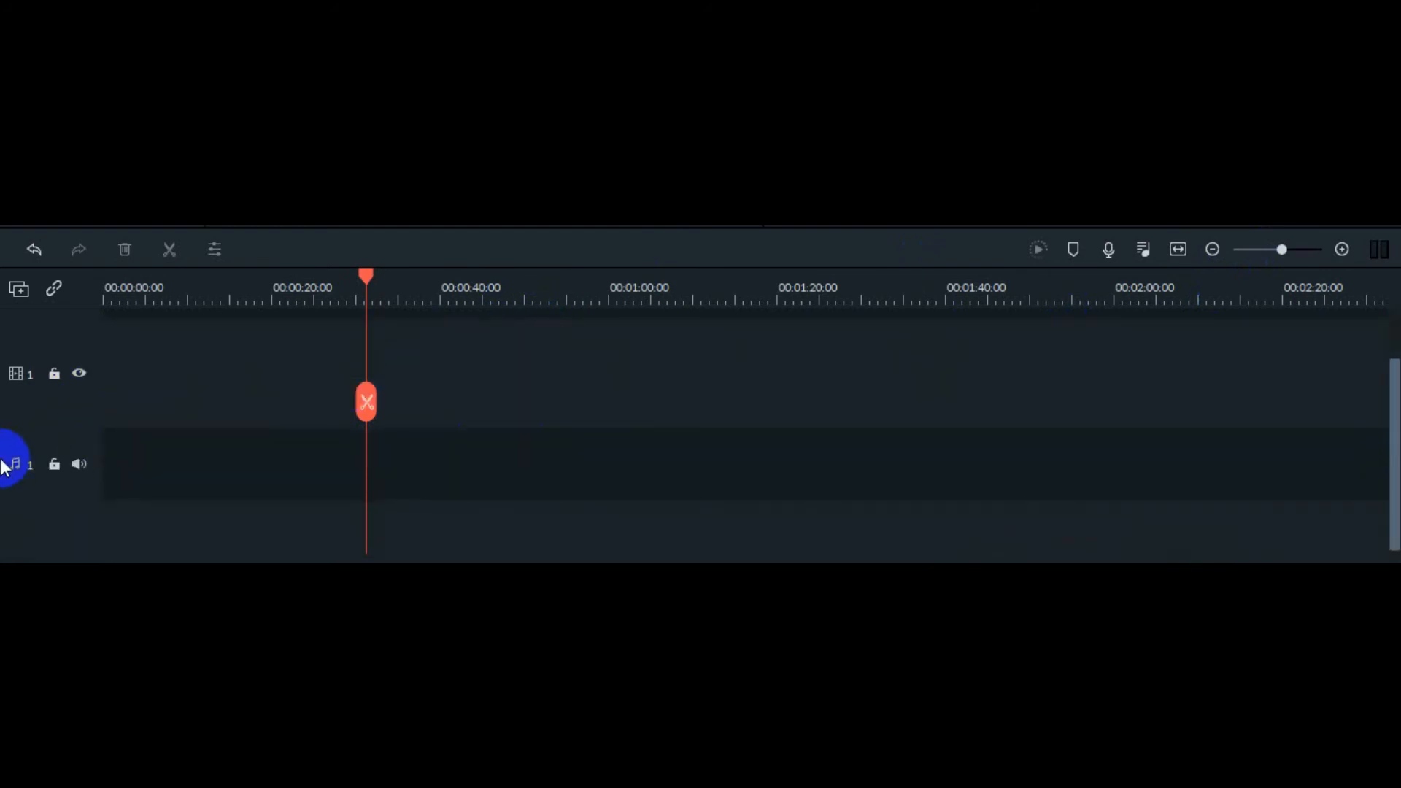
left_click(53, 466)
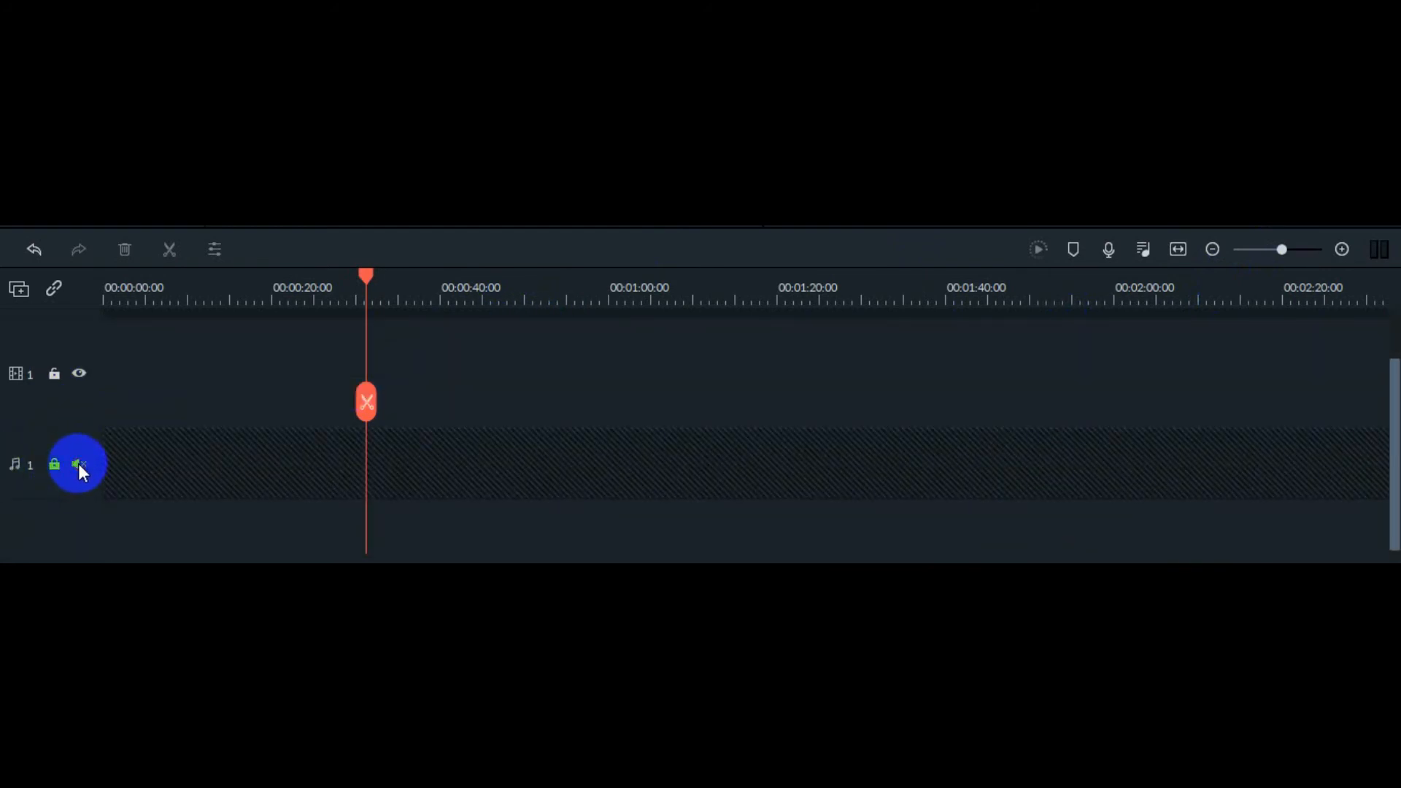
left_click(54, 466)
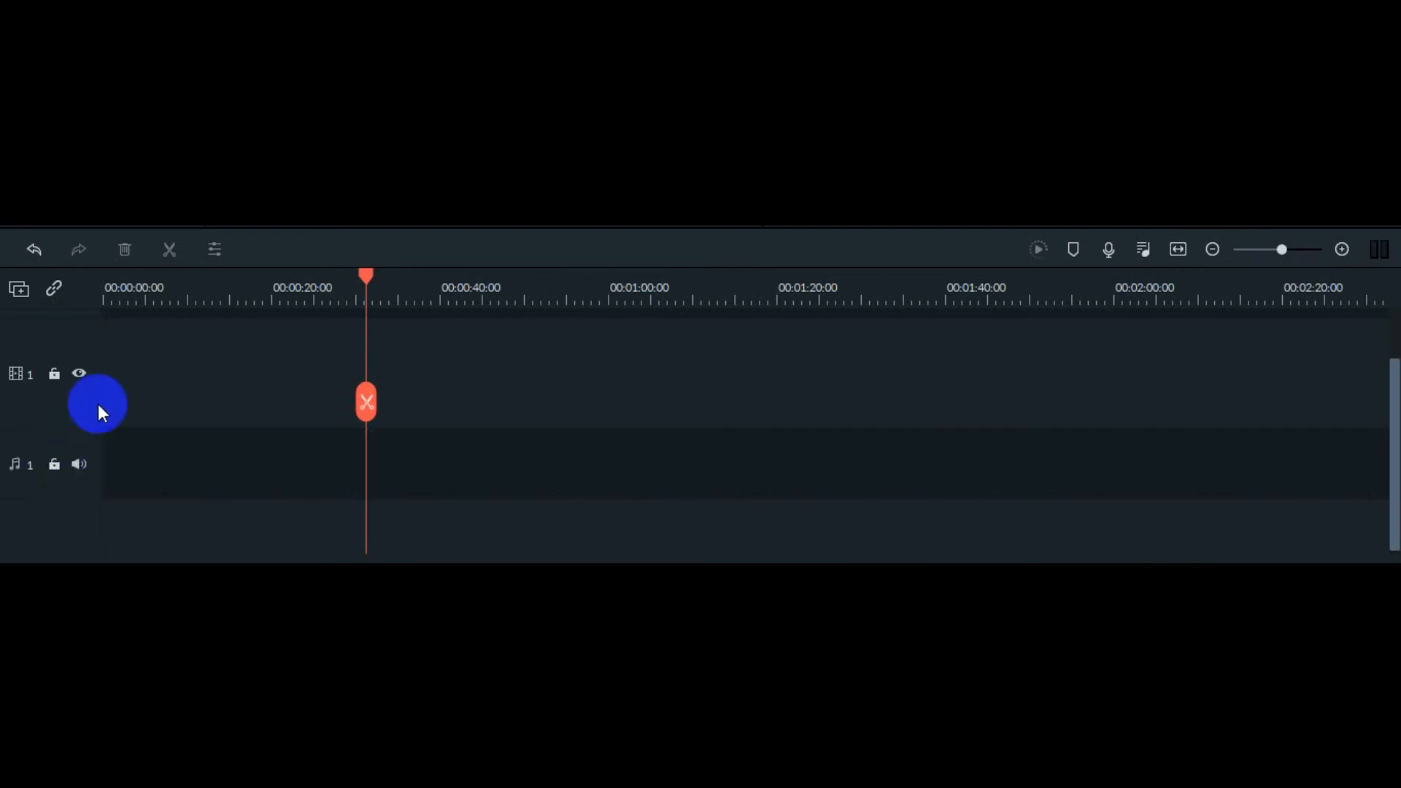
- Add a second video track to the timeline and select it
scroll(65, 394, "up", 1)
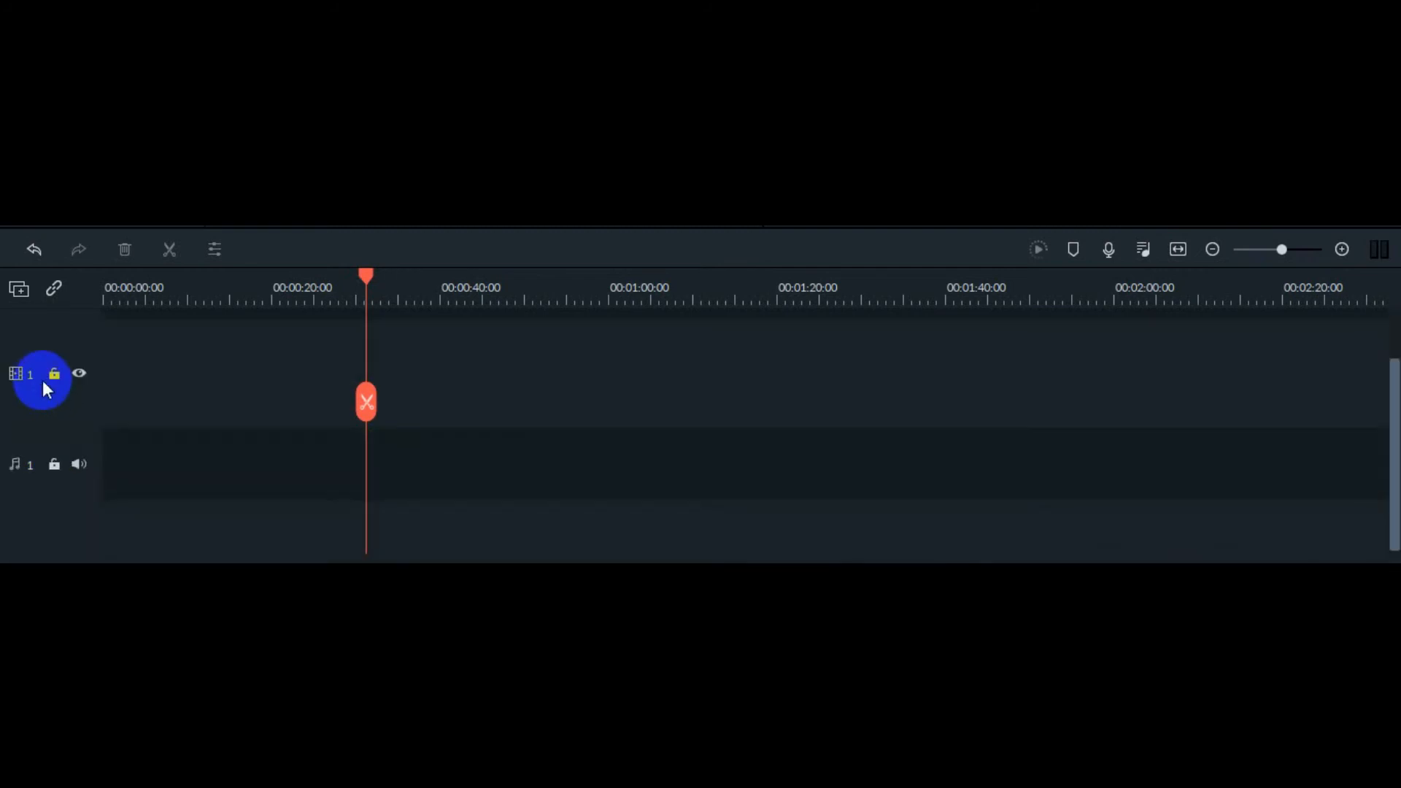
left_click(20, 289)
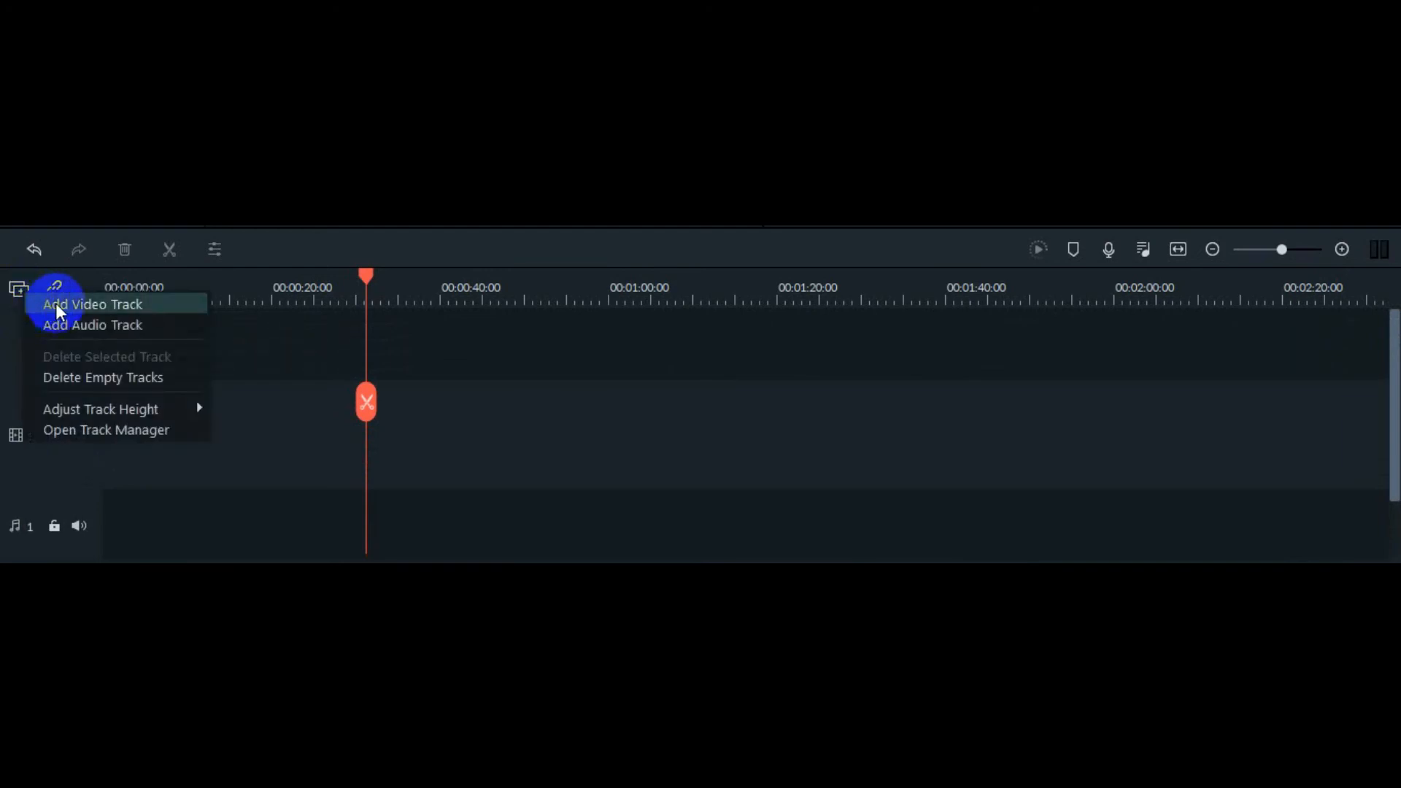
left_click(89, 304)
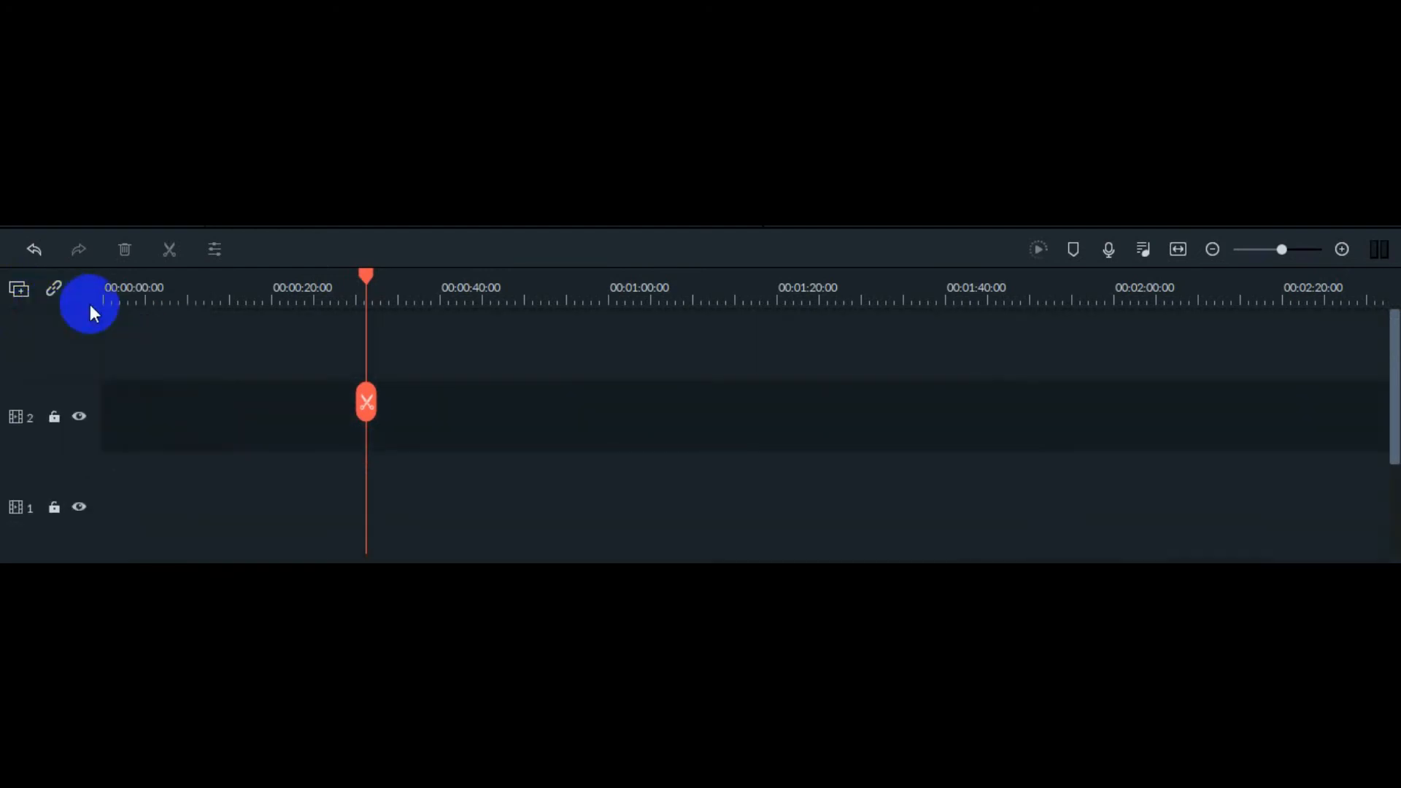
left_click(15, 509)
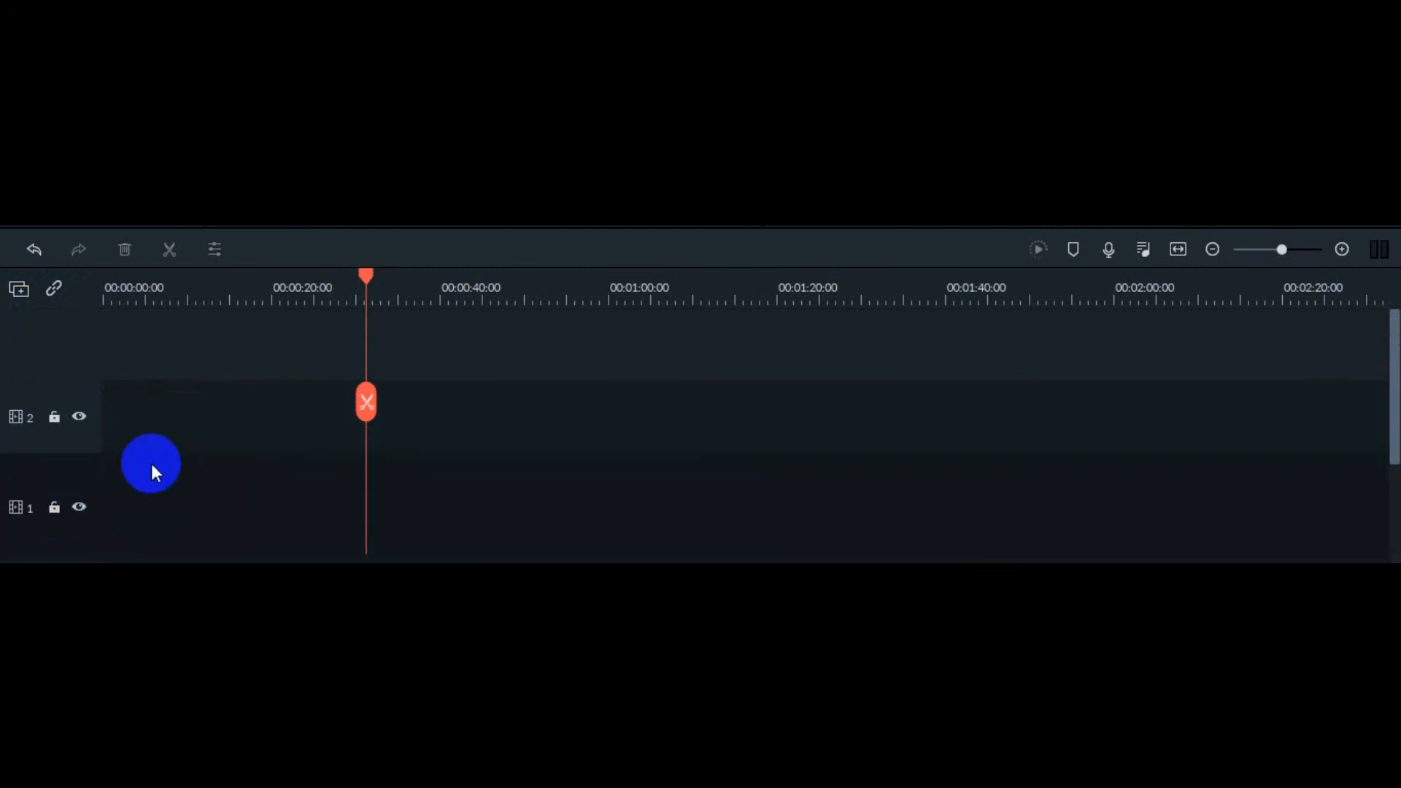
left_click(30, 436)
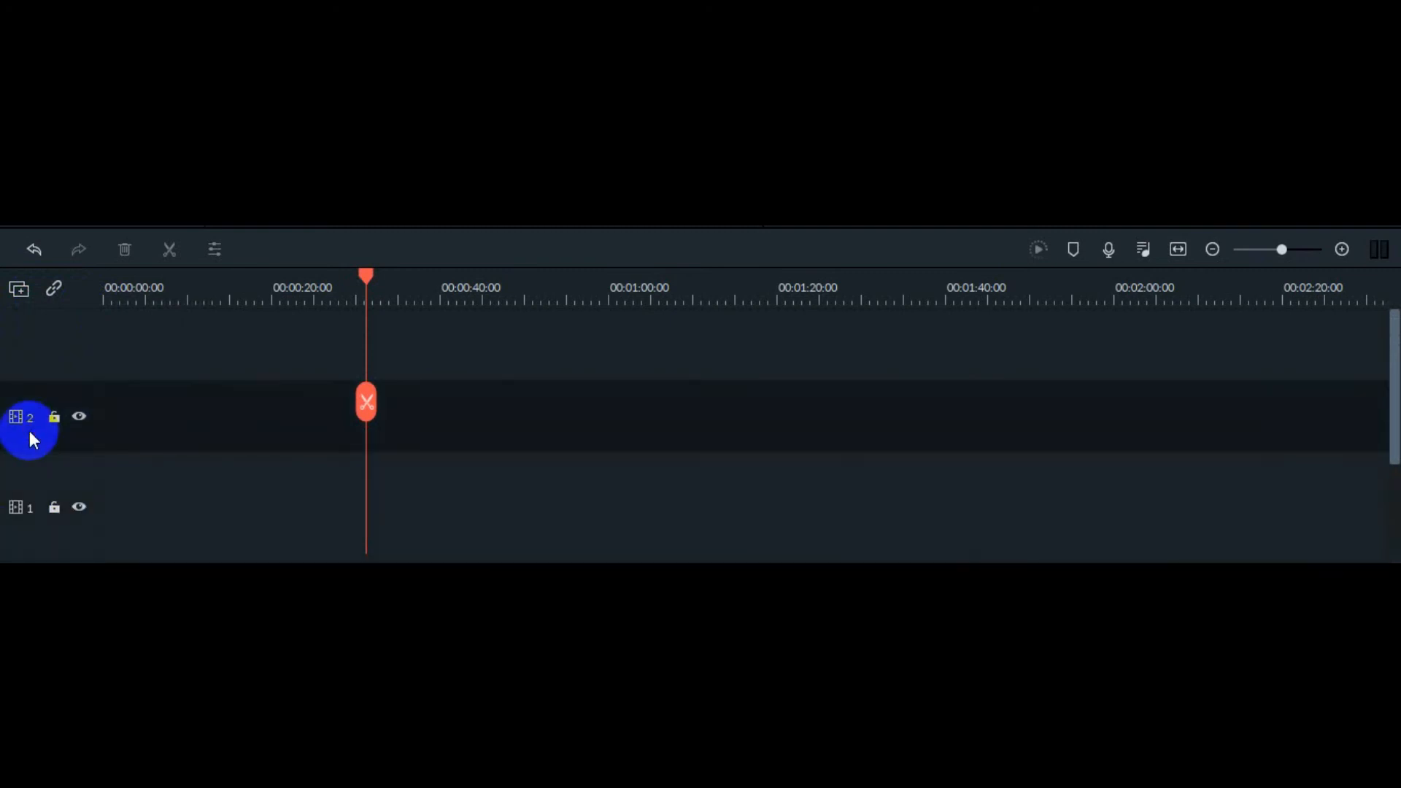
- Look over the stack of video and audio tracks on the timeline
left_click(17, 288)
left_click(292, 518)
scroll(226, 394, "down", 1)
scroll(228, 394, "up", 1)
scroll(243, 378, "down", 4)
scroll(255, 377, "up", 4)
scroll(1282, 410, "down", 1)
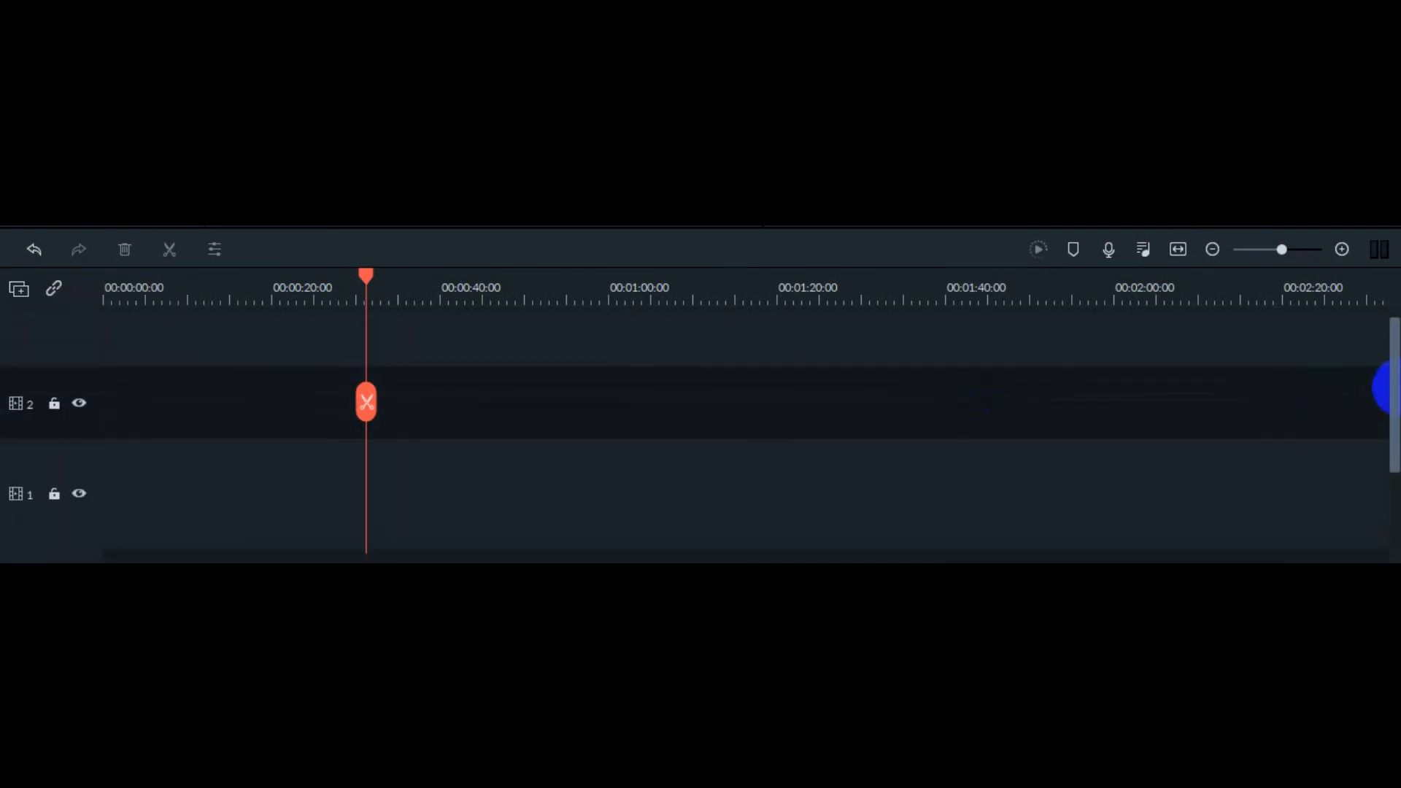
scroll(1385, 364, "up", 1)
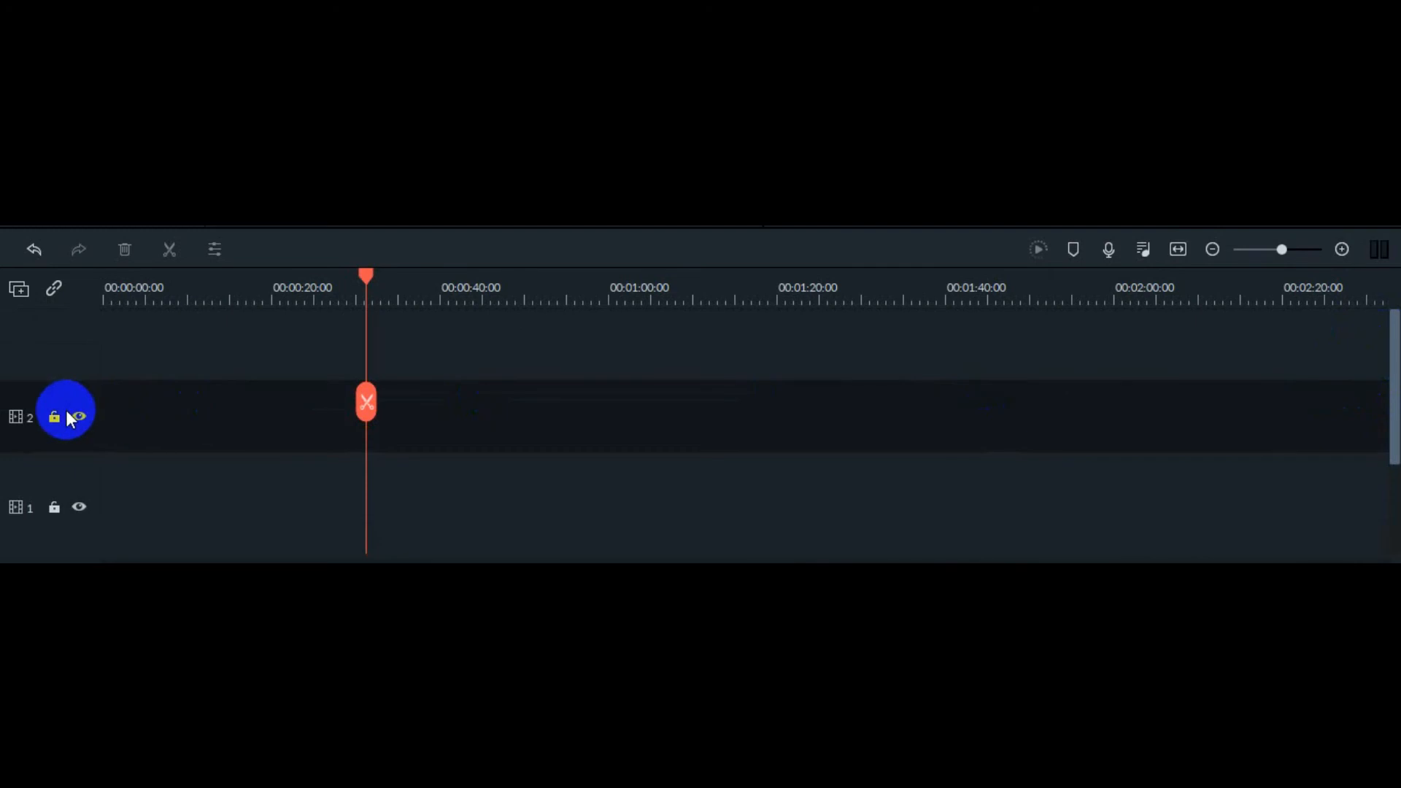
- Add a third video track and view the tracks down to audio track 1
left_click(9, 286)
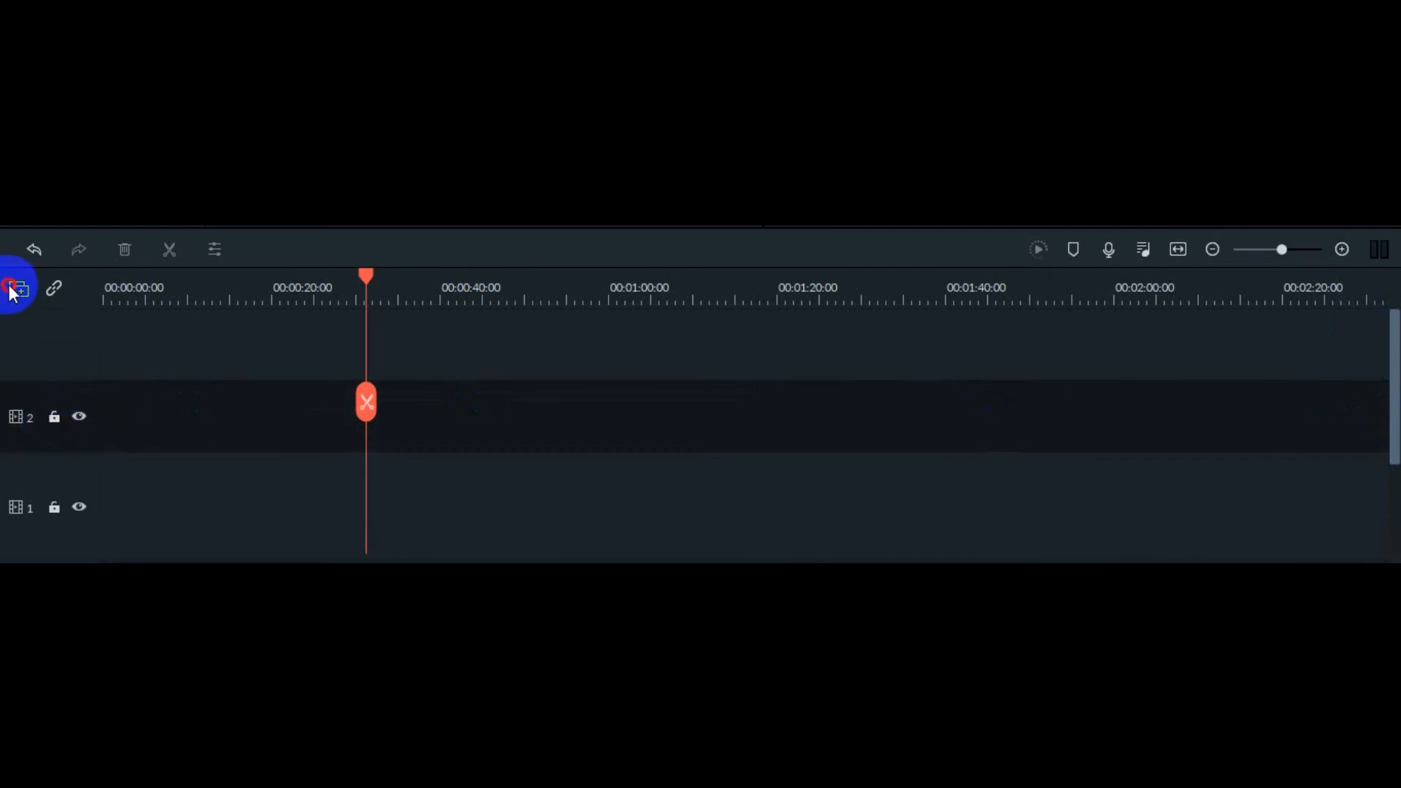
left_click(48, 298)
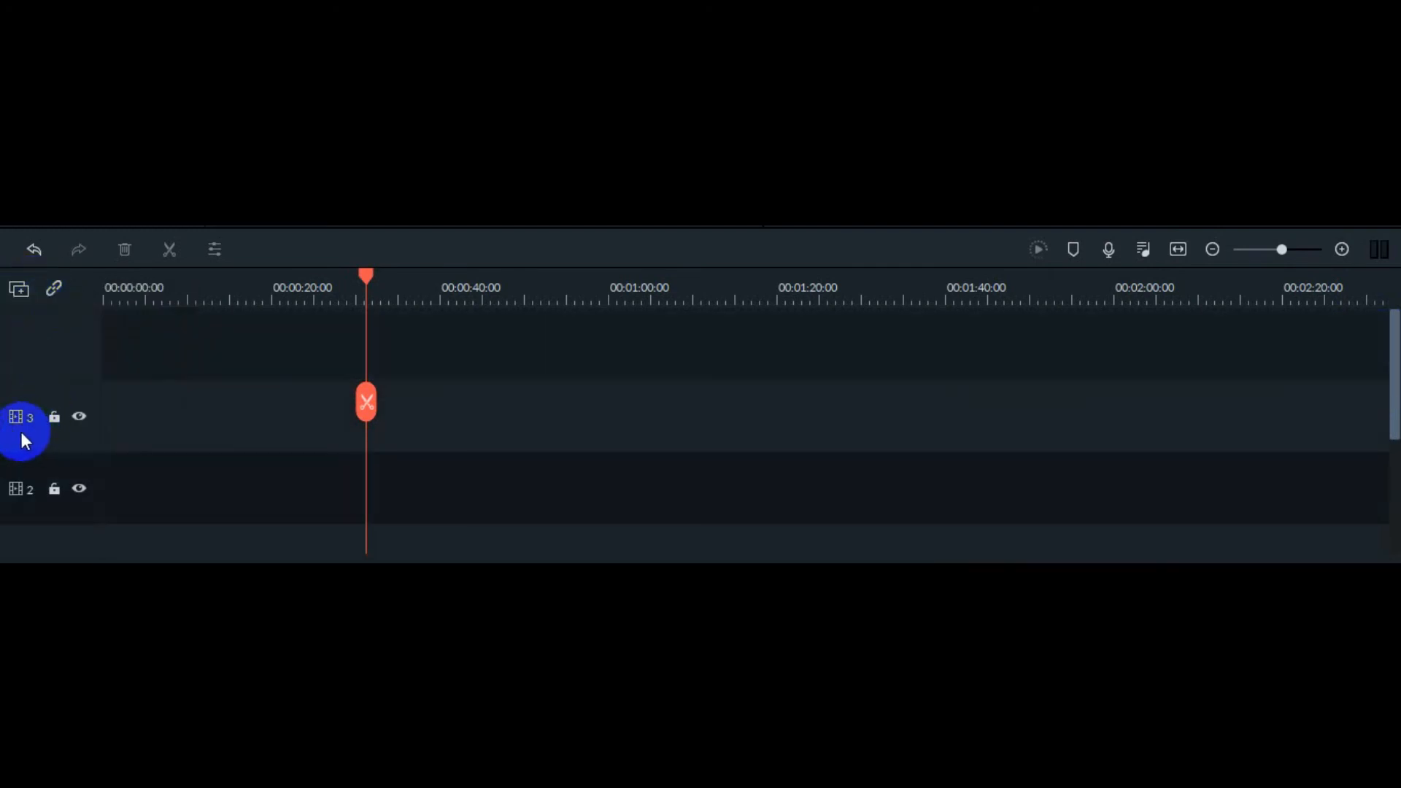
scroll(282, 438, "down", 5)
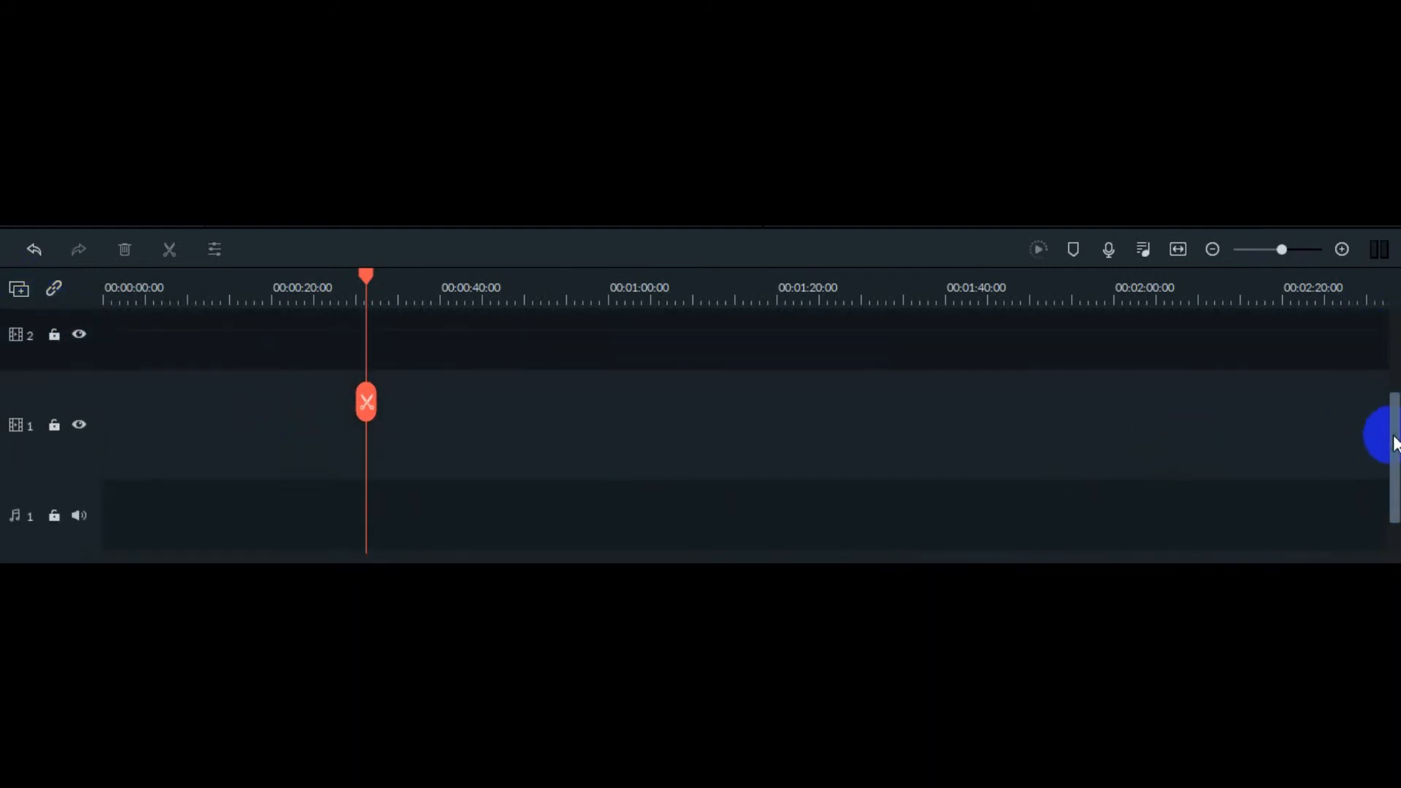
left_click_drag(1390, 431, 1388, 516)
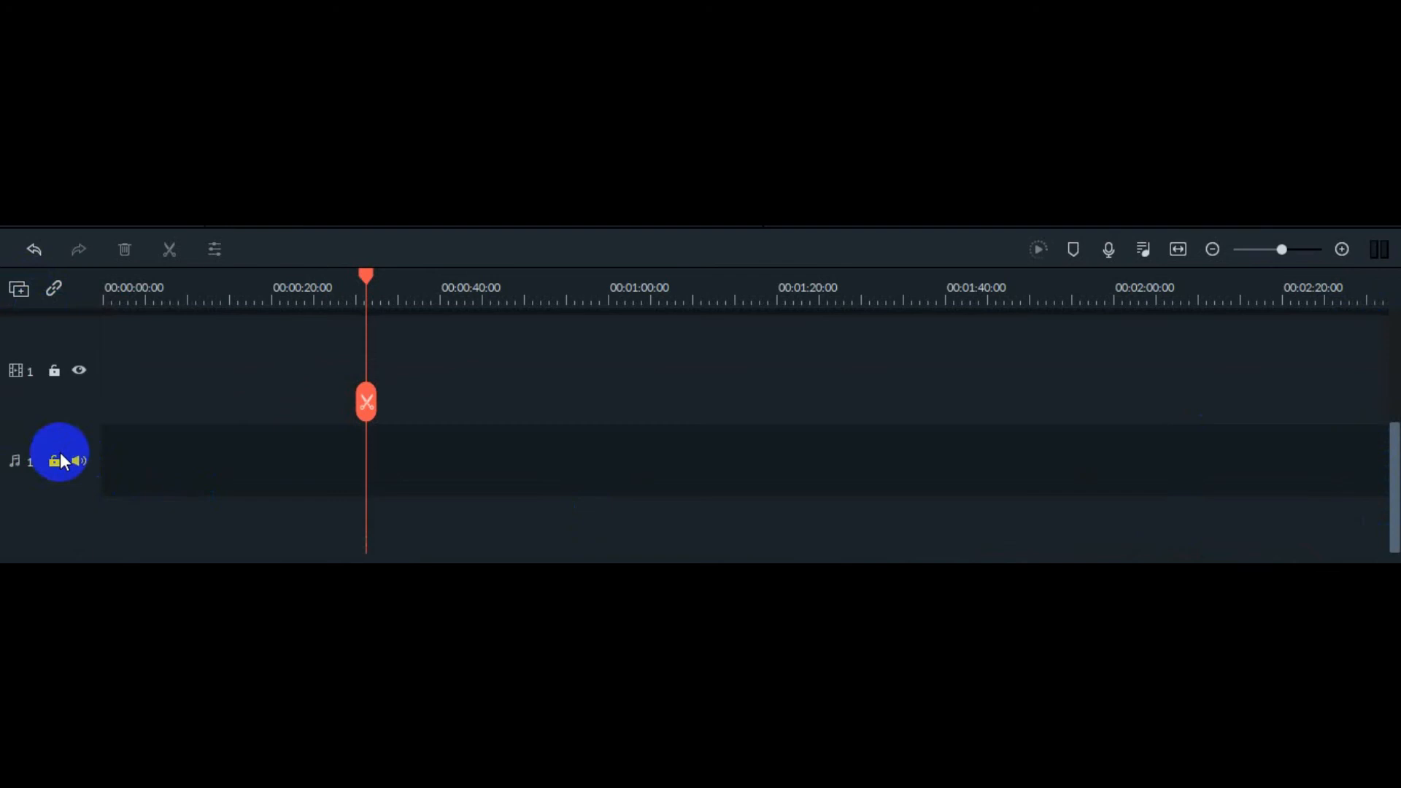
- Add two more audio tracks below audio track 1
left_click(18, 291)
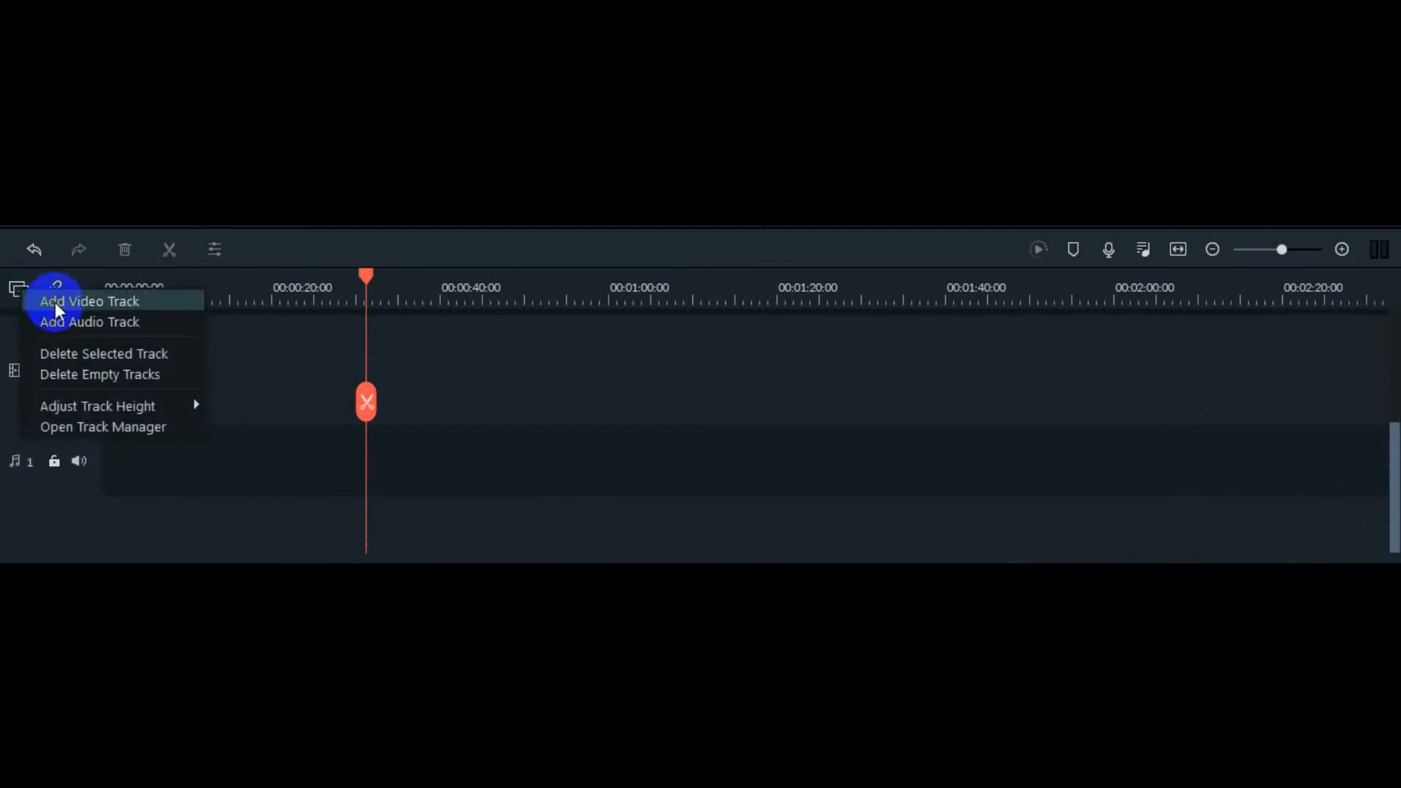
left_click(59, 320)
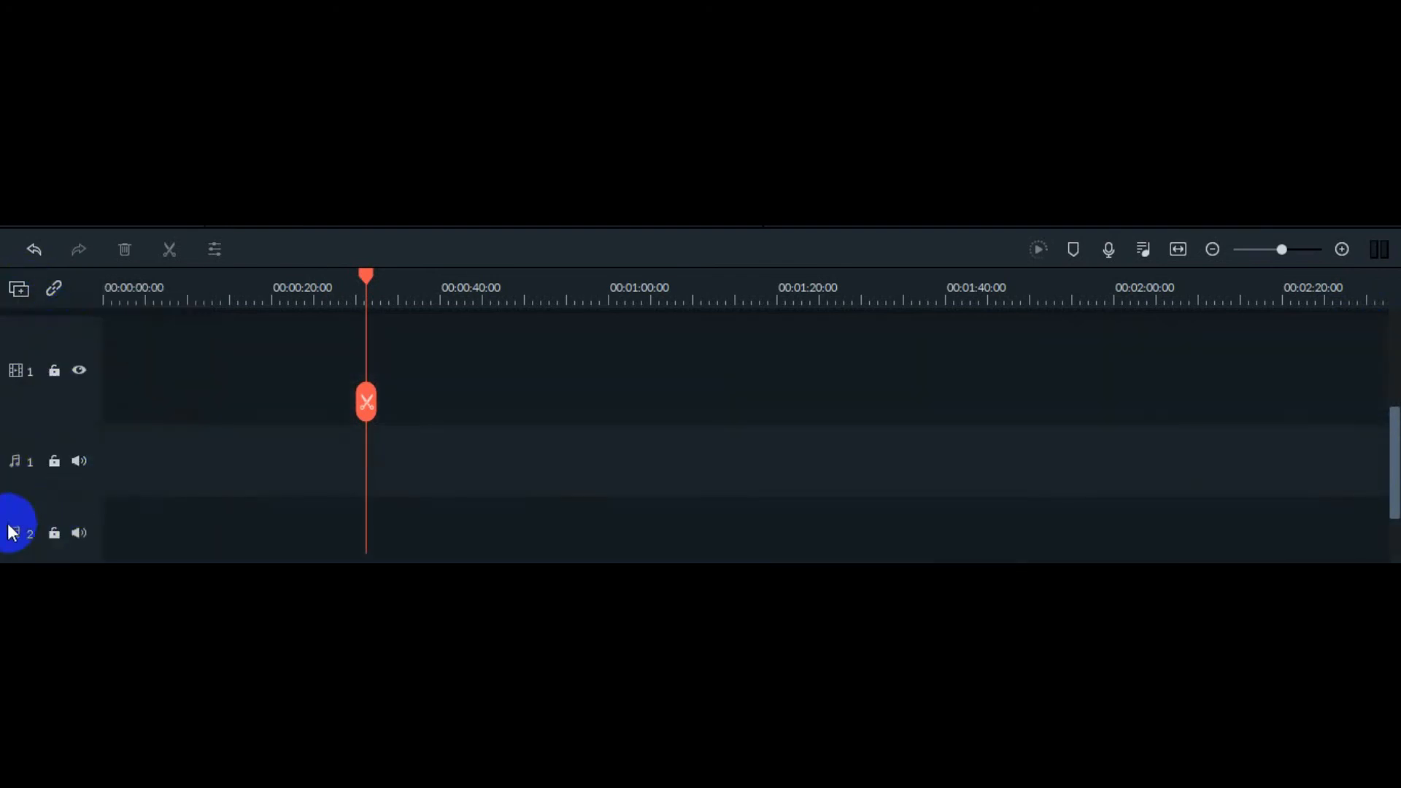
left_click(19, 290)
left_click(52, 324)
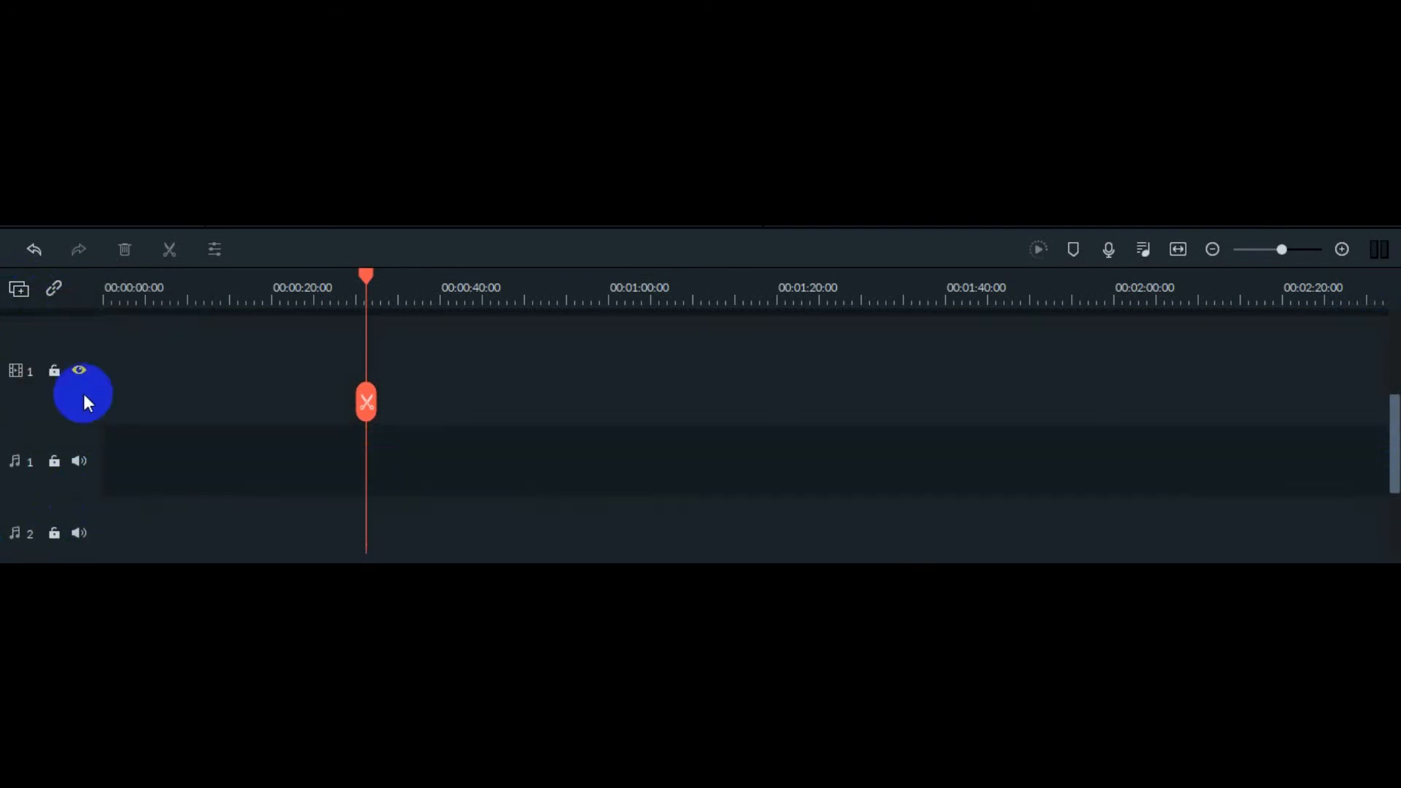
scroll(102, 465, "down", 2)
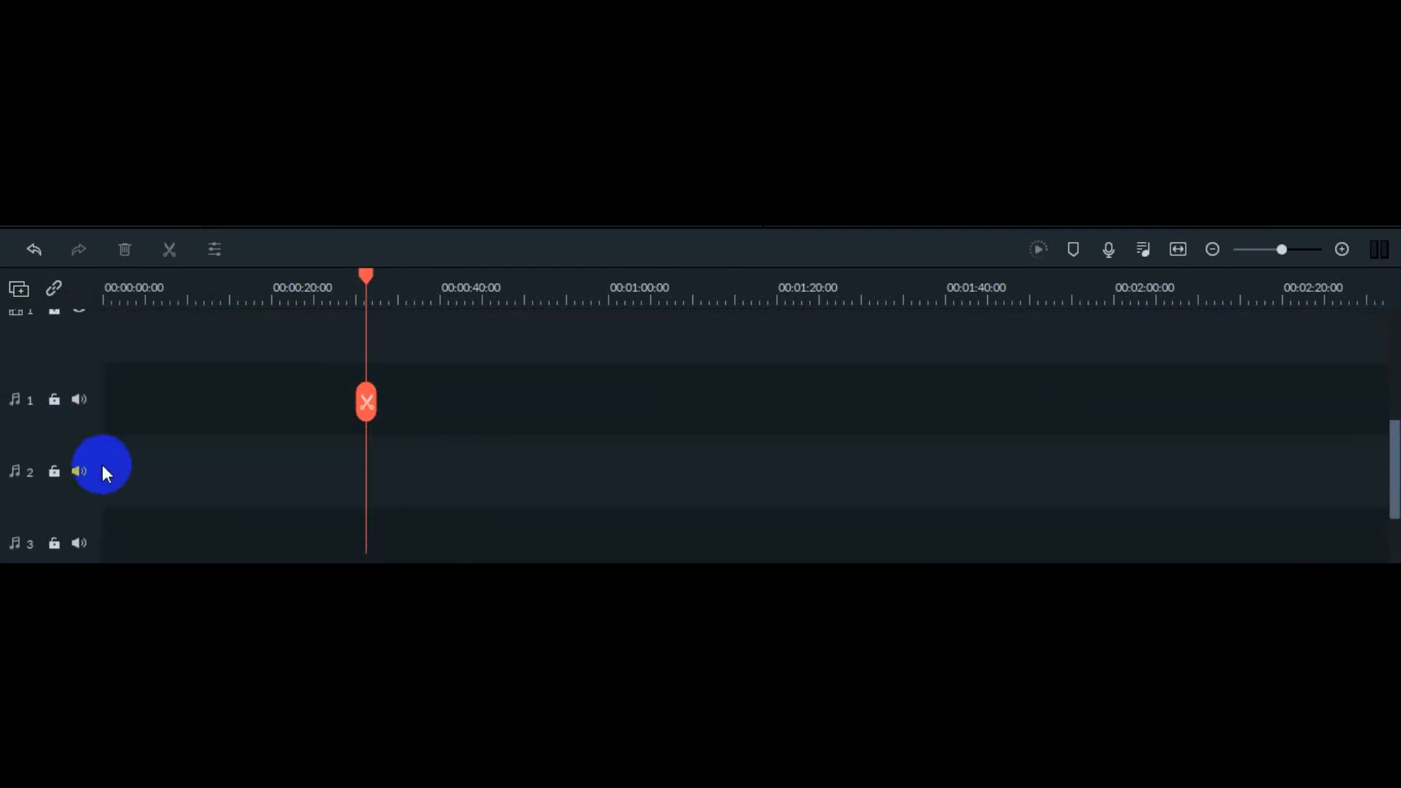
scroll(103, 466, "down", 1)
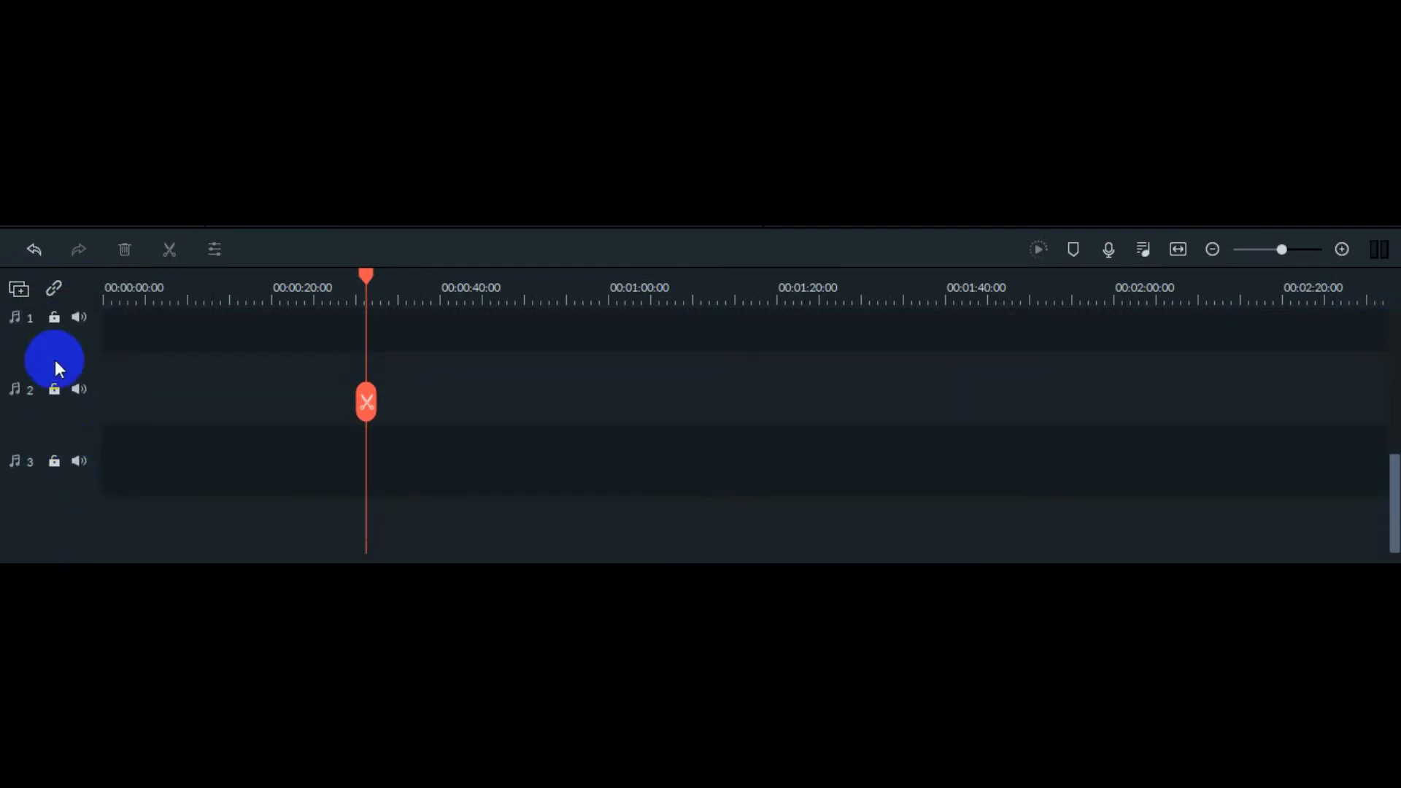
- Delete the selected second video track from the timeline
left_click(18, 290)
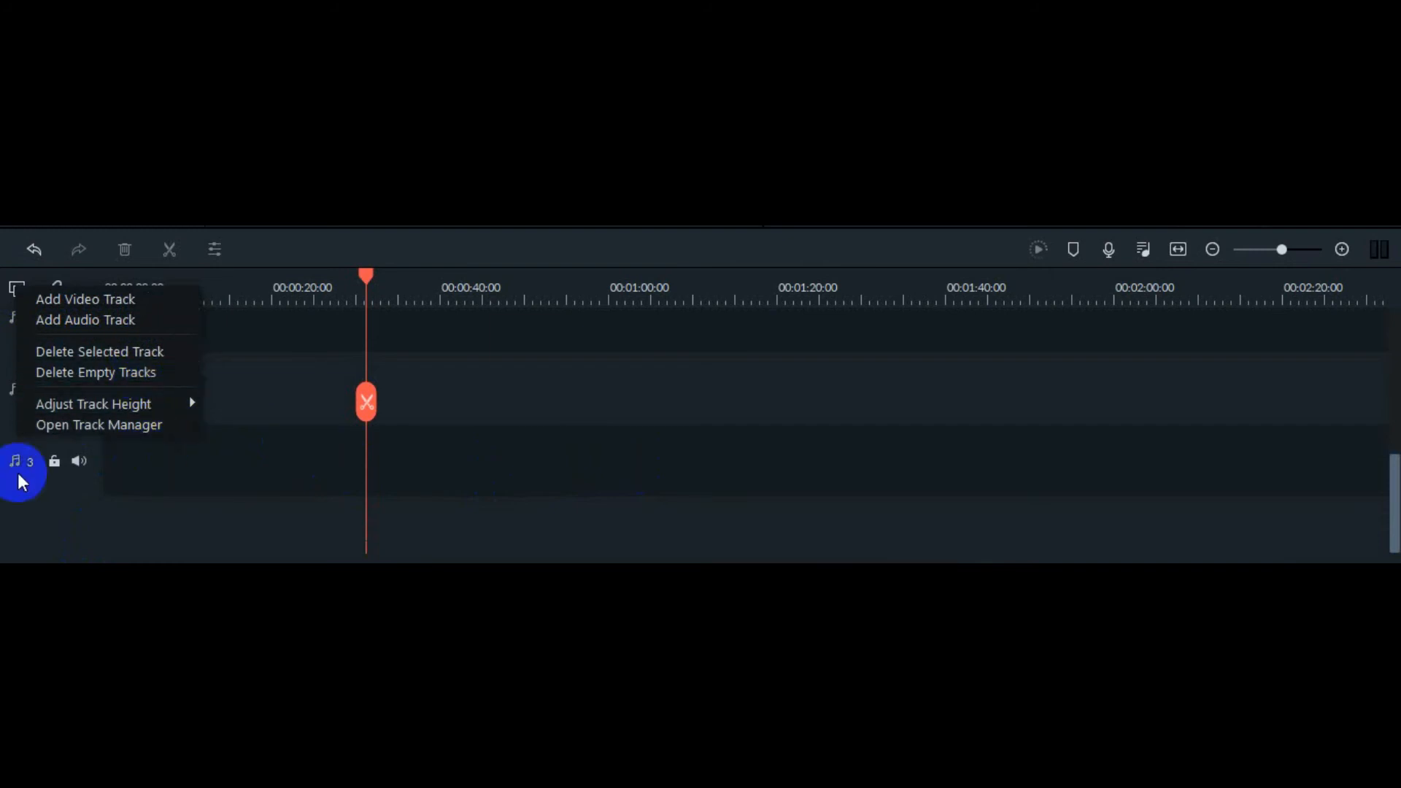
left_click(113, 352)
scroll(164, 461, "up", 1)
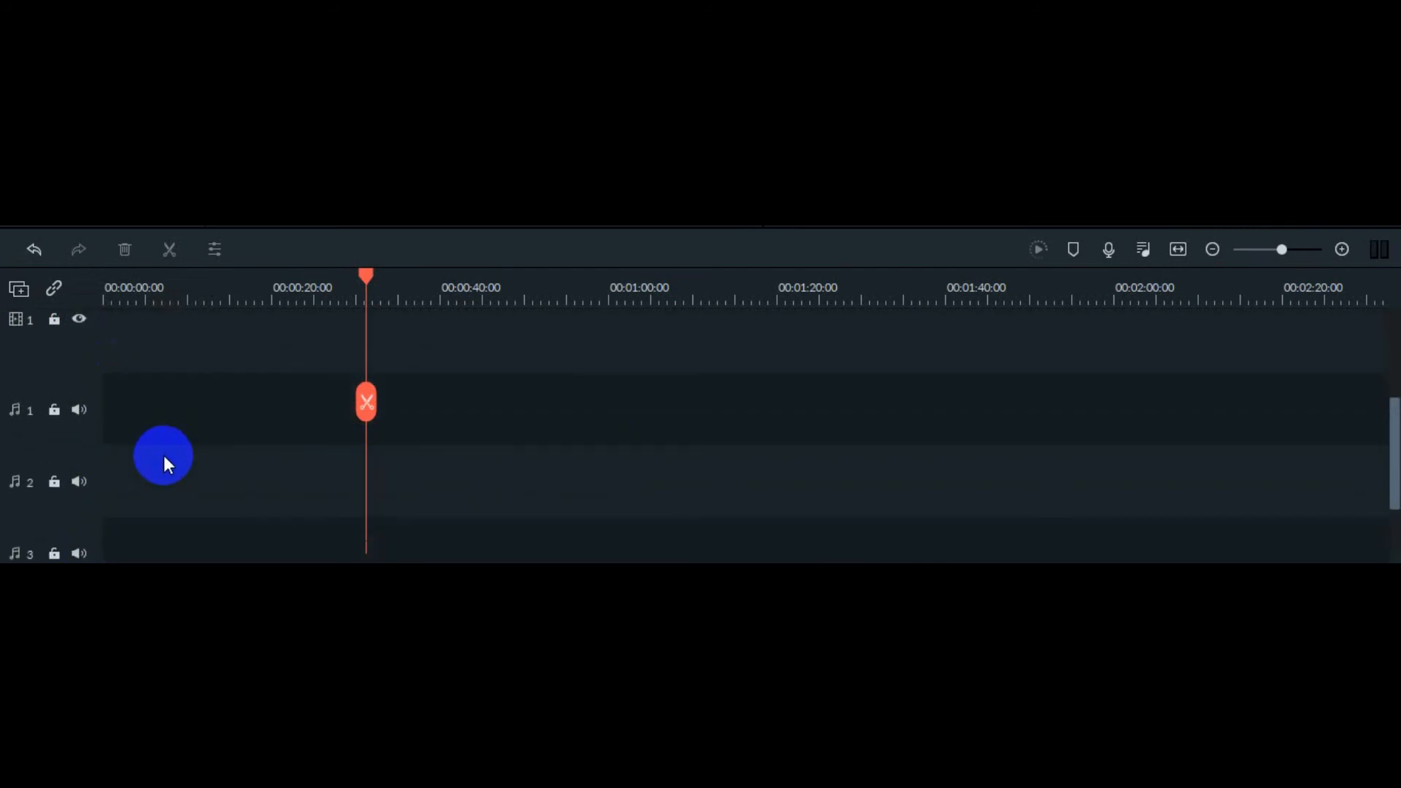
- Select audio track 3 on the timeline and delete the selected track
scroll(174, 441, "up", 3)
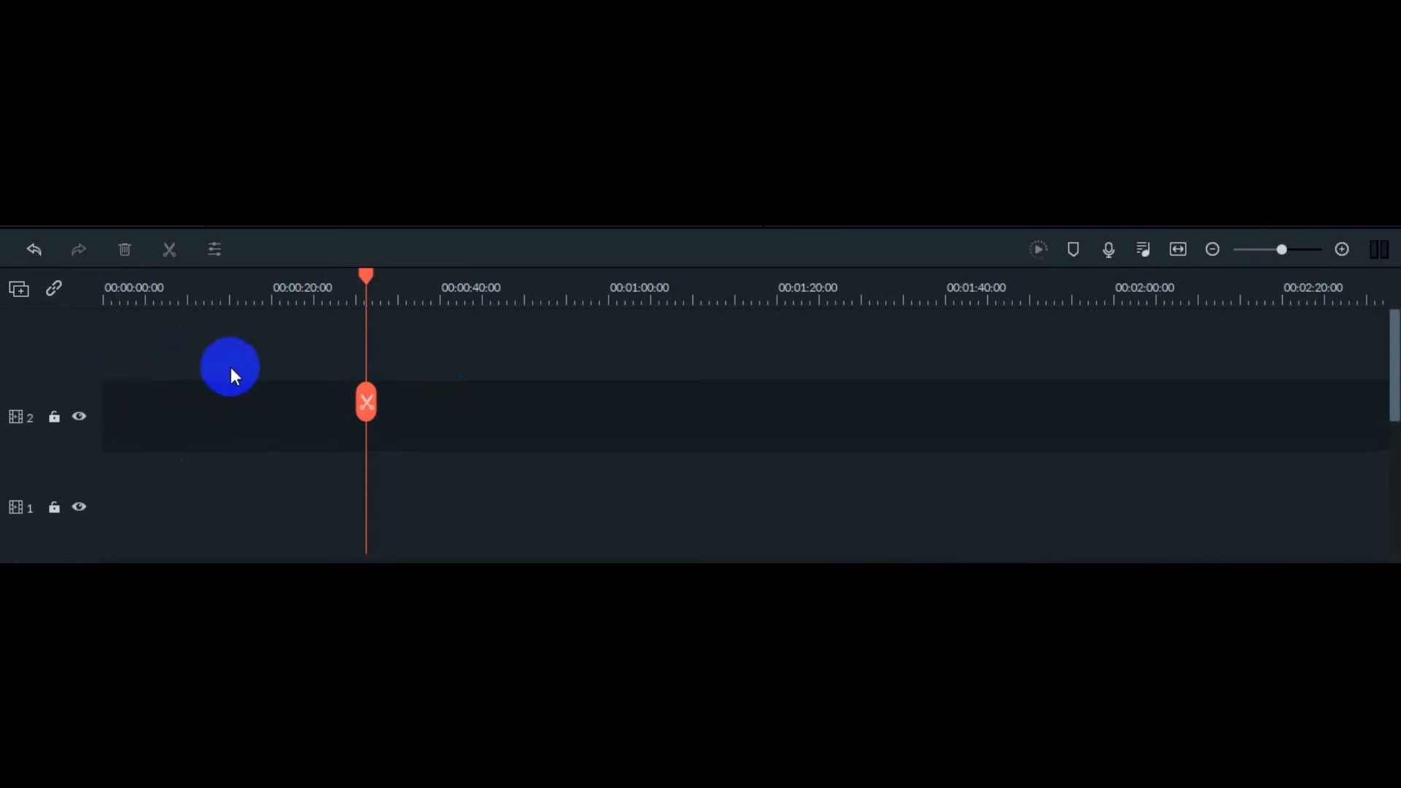
scroll(230, 366, "down", 4)
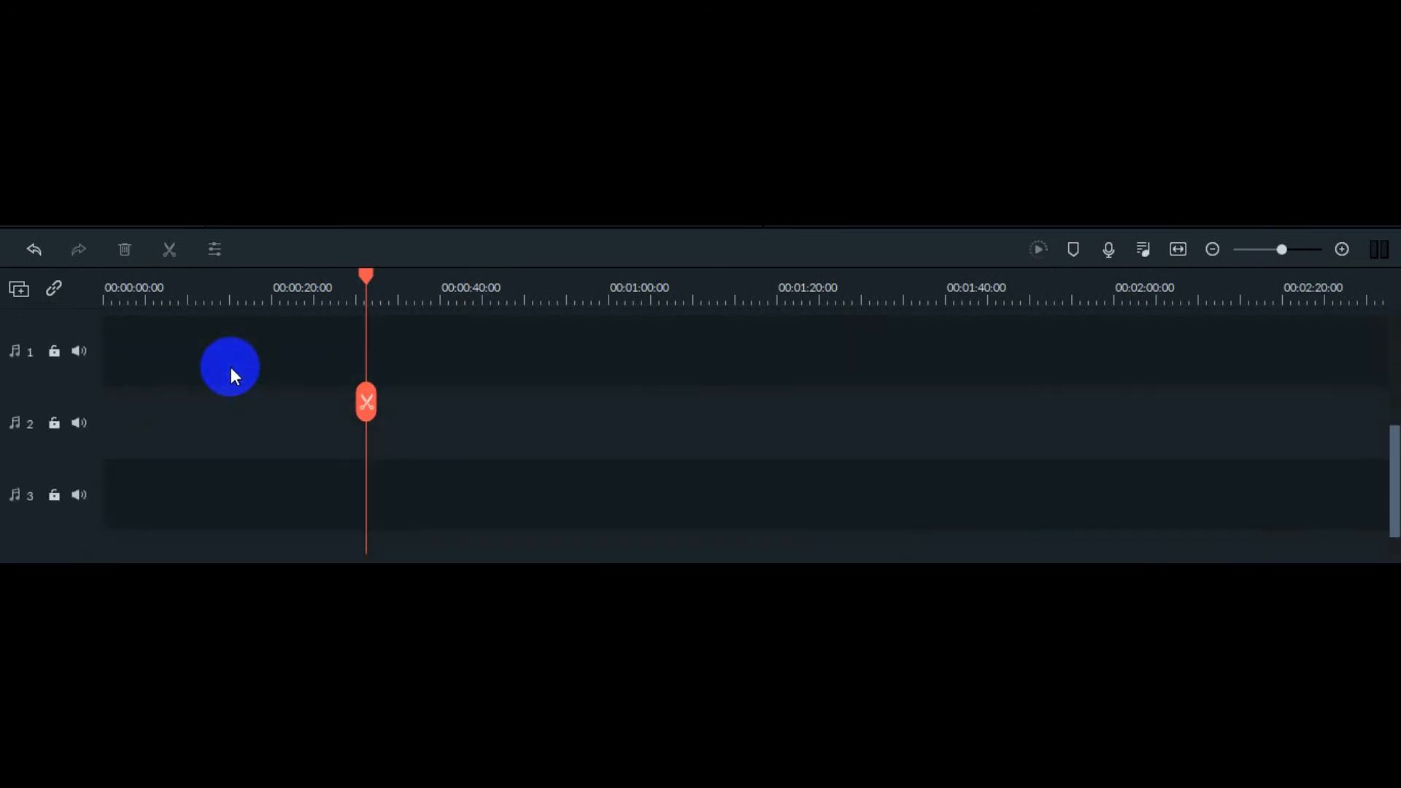
left_click(25, 510)
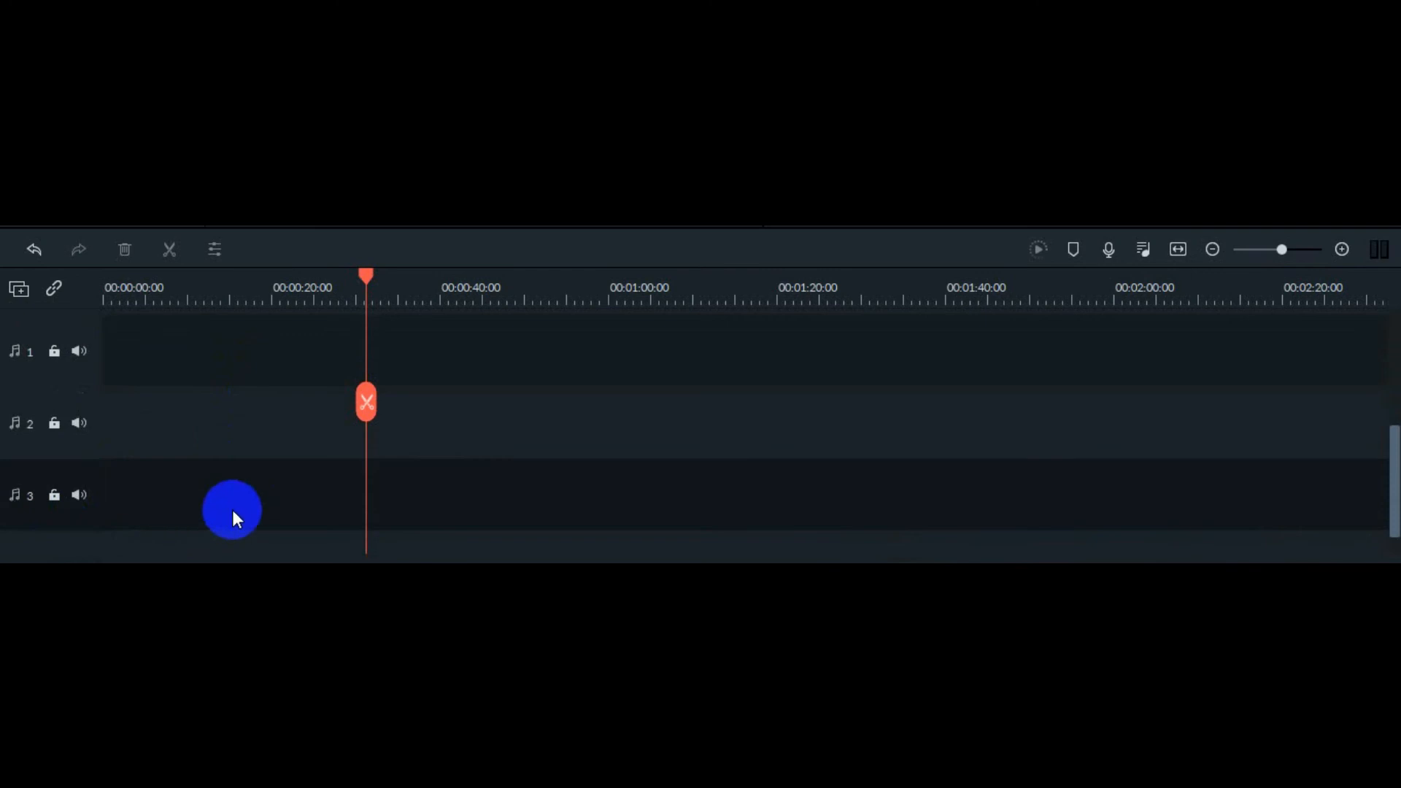
left_click(20, 289)
left_click(69, 349)
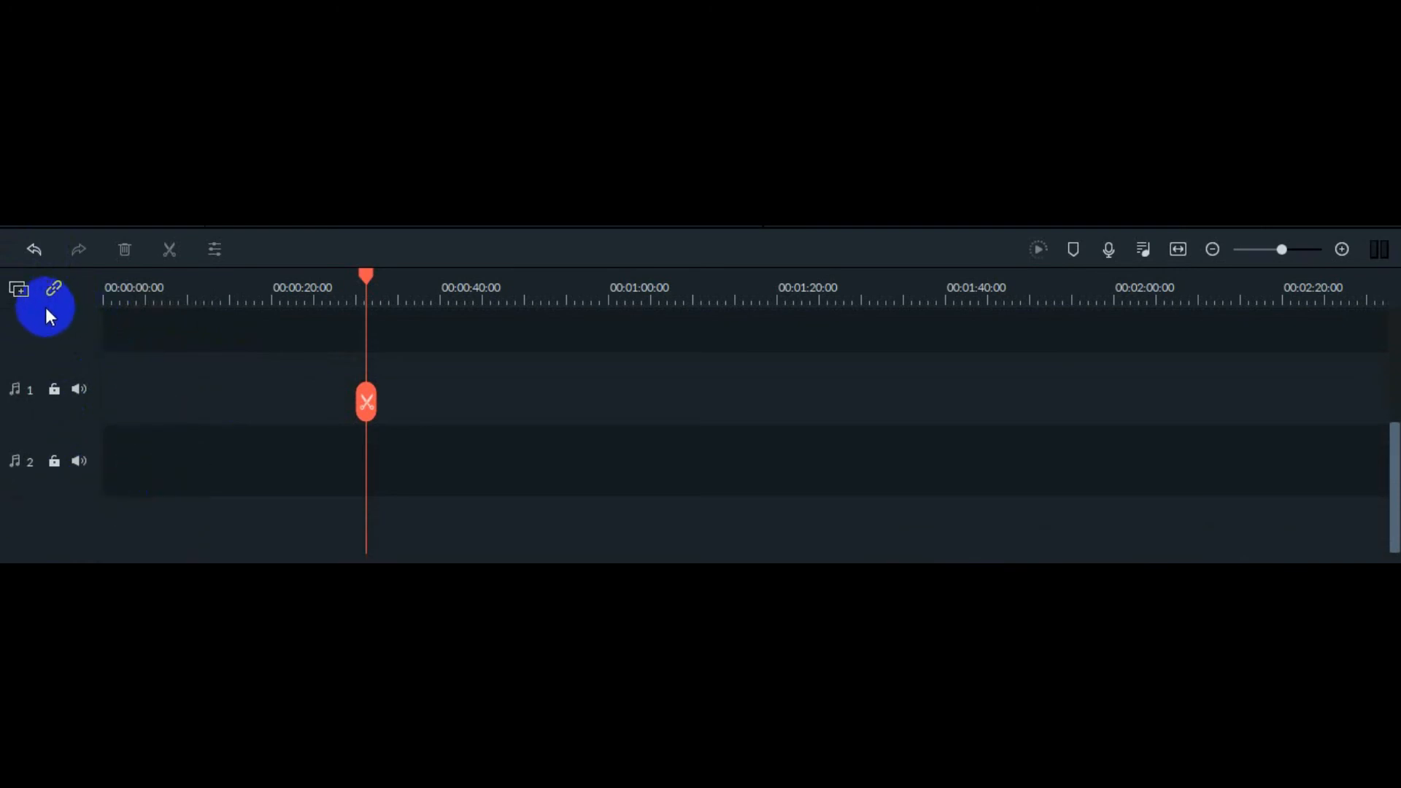
- Delete all empty tracks from the timeline and look over the video and audio tracks that are left
left_click(17, 289)
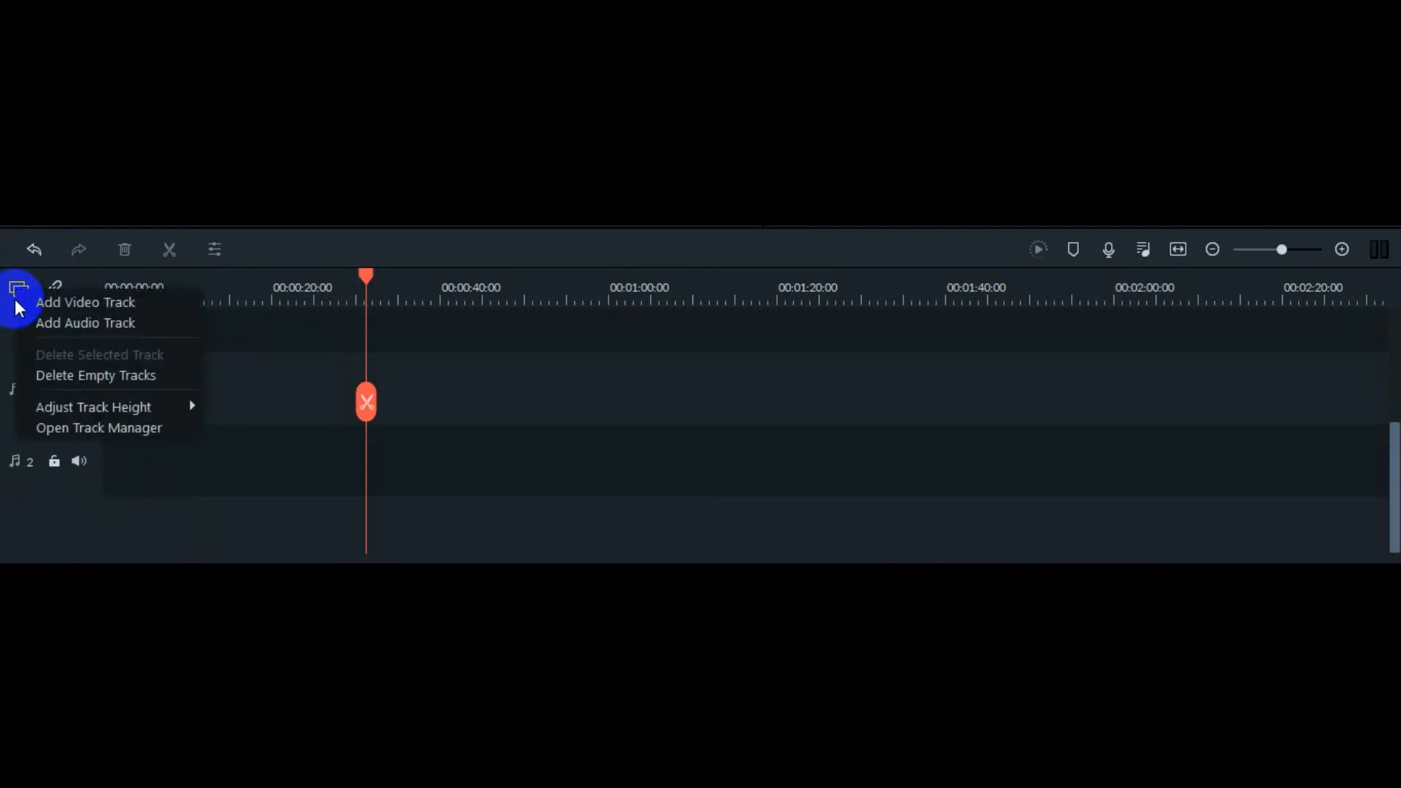
left_click(100, 380)
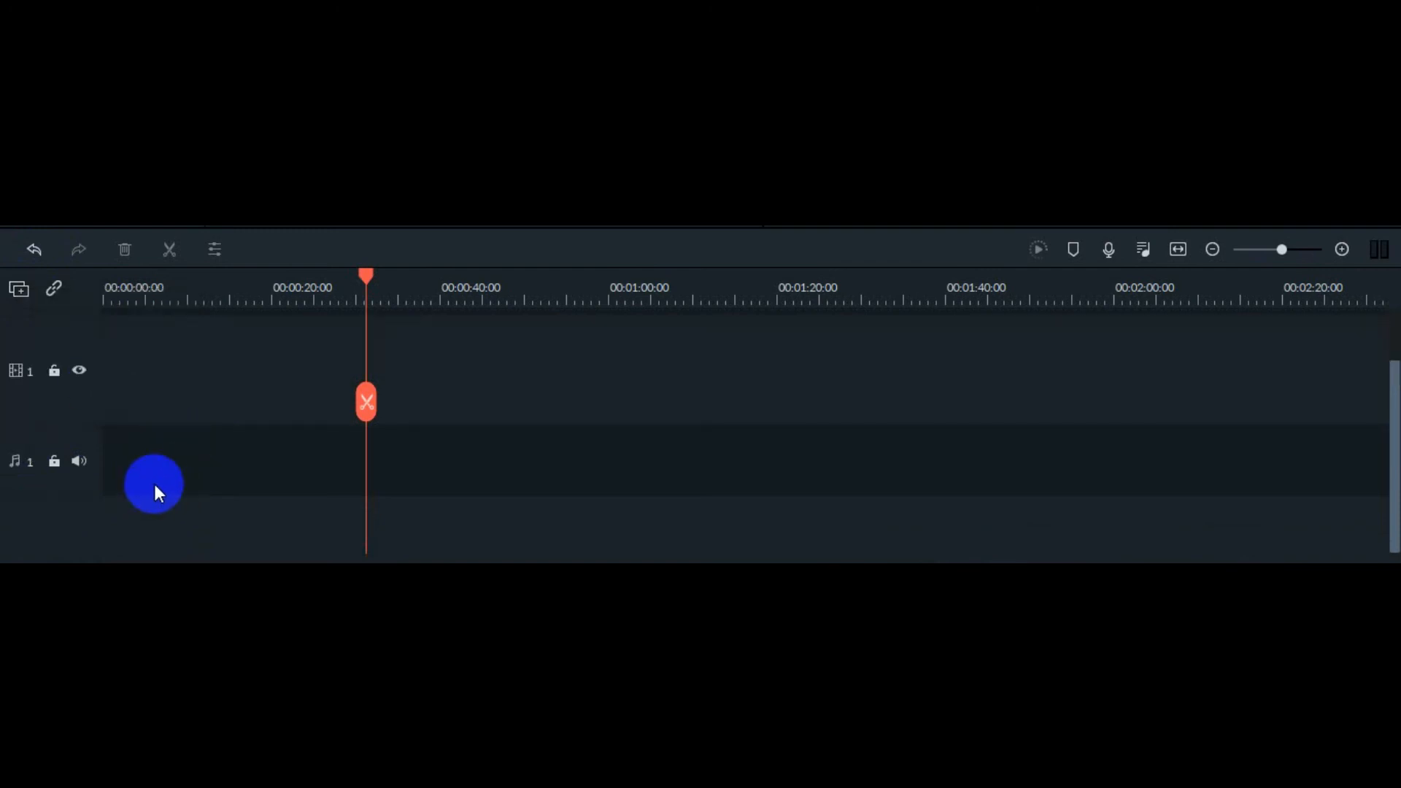
scroll(153, 483, "up", 1)
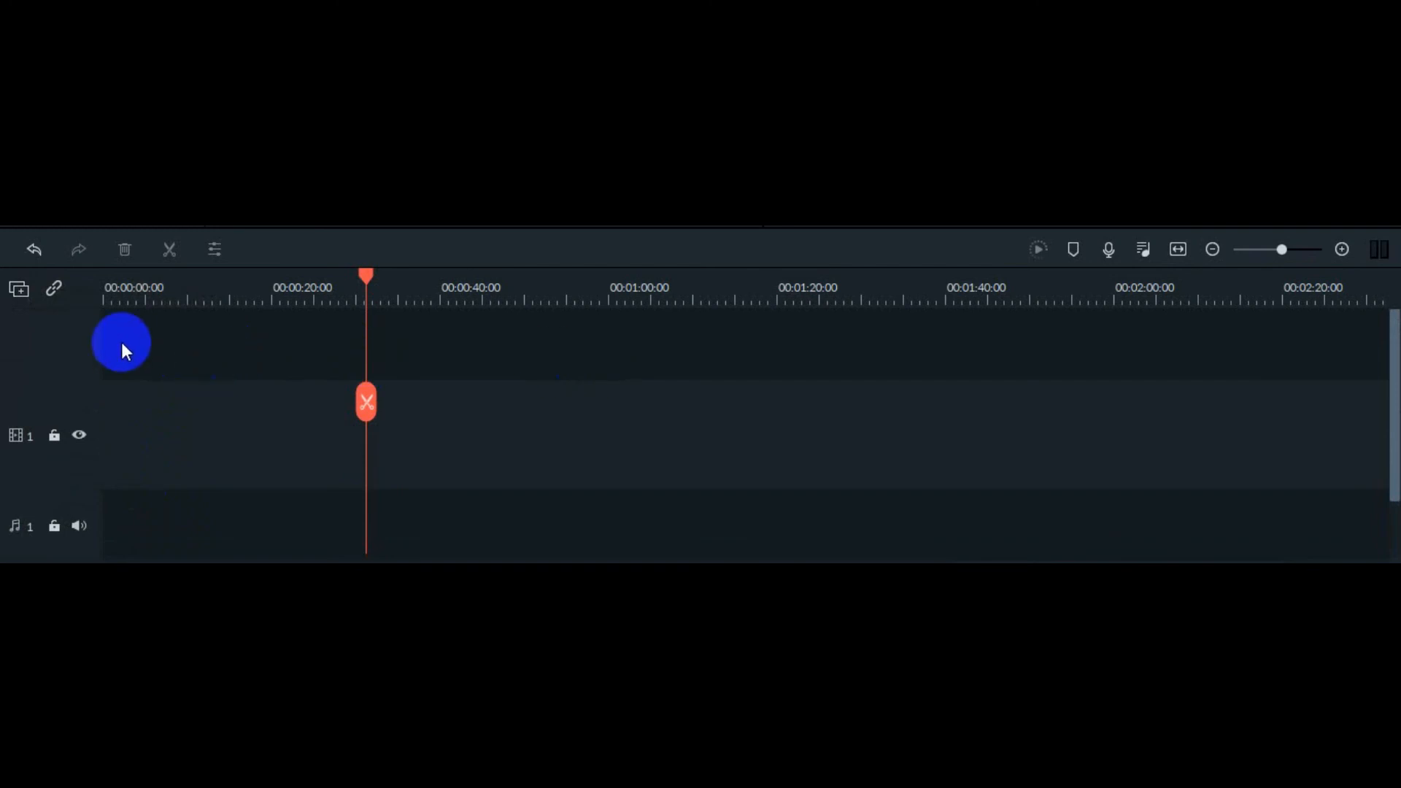
scroll(124, 350, "down", 1)
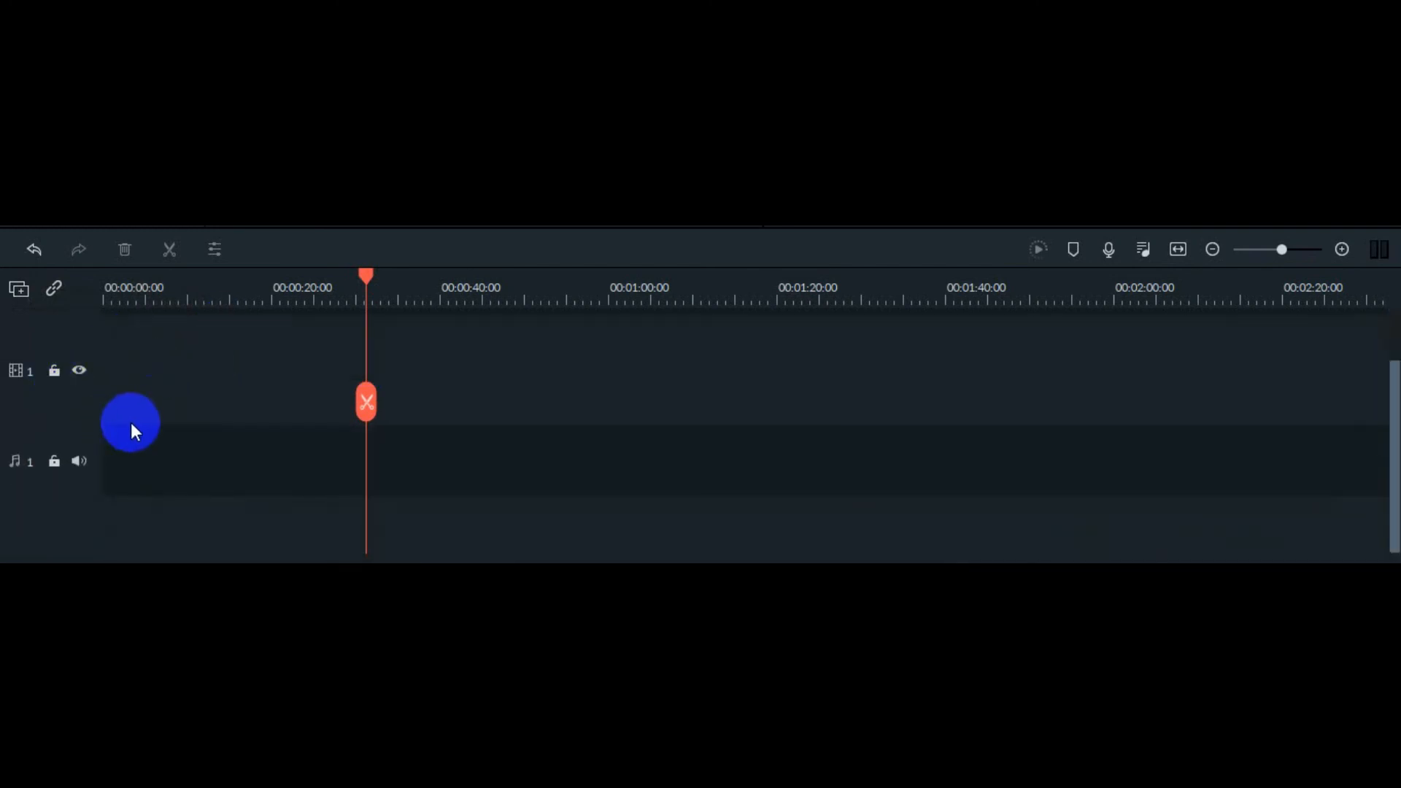
- Set the timeline track height to Small and check the resized video and audio tracks
left_click(18, 290)
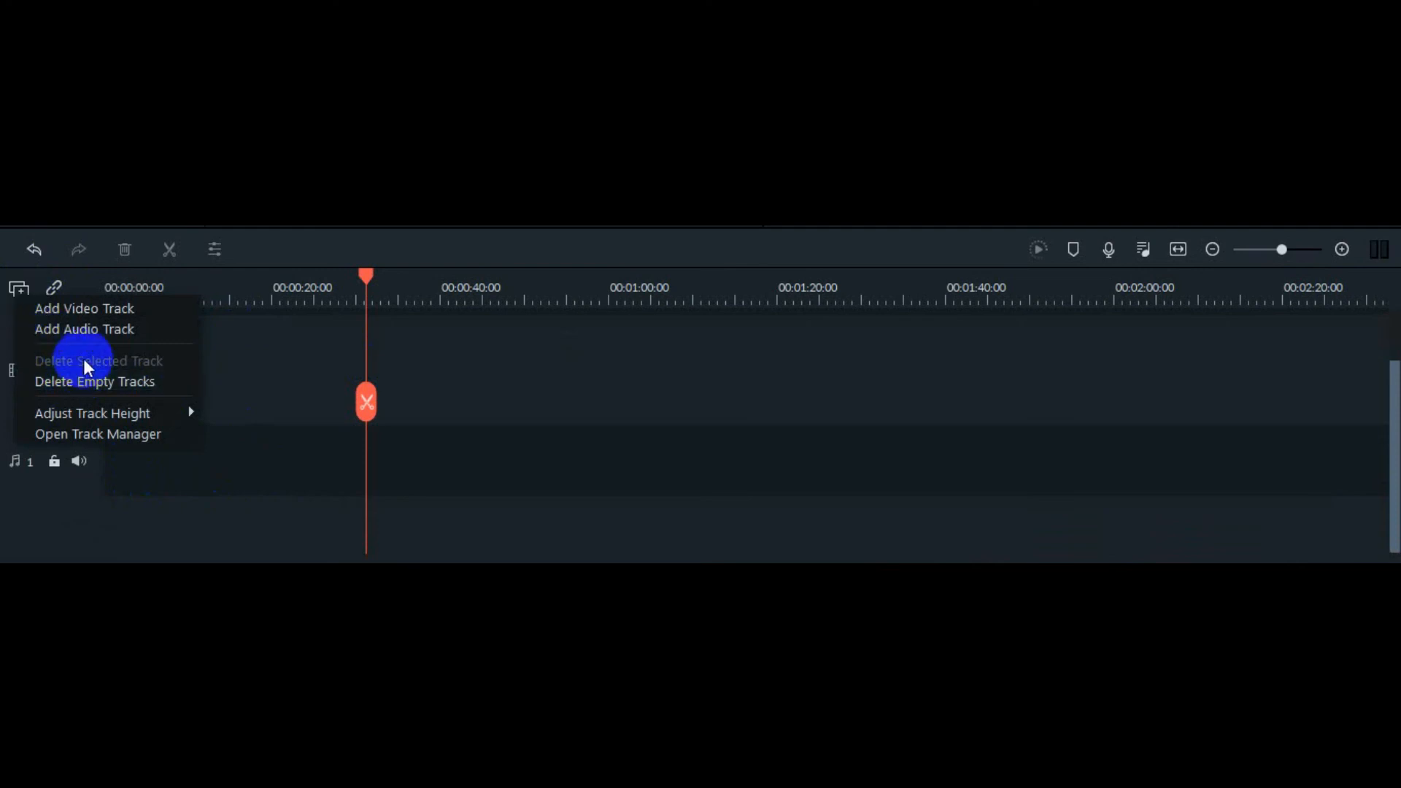
mouse_move(81, 419)
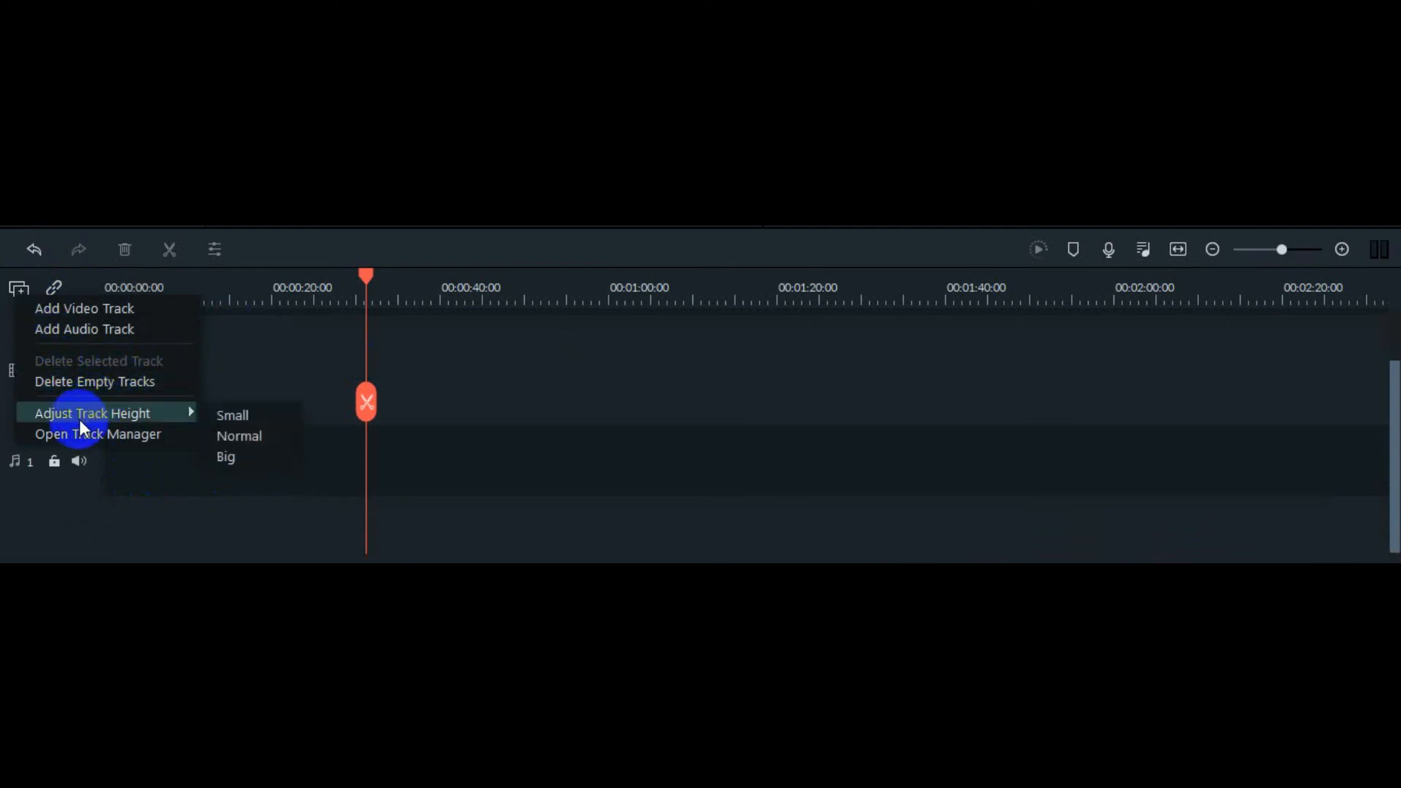
left_click(251, 414)
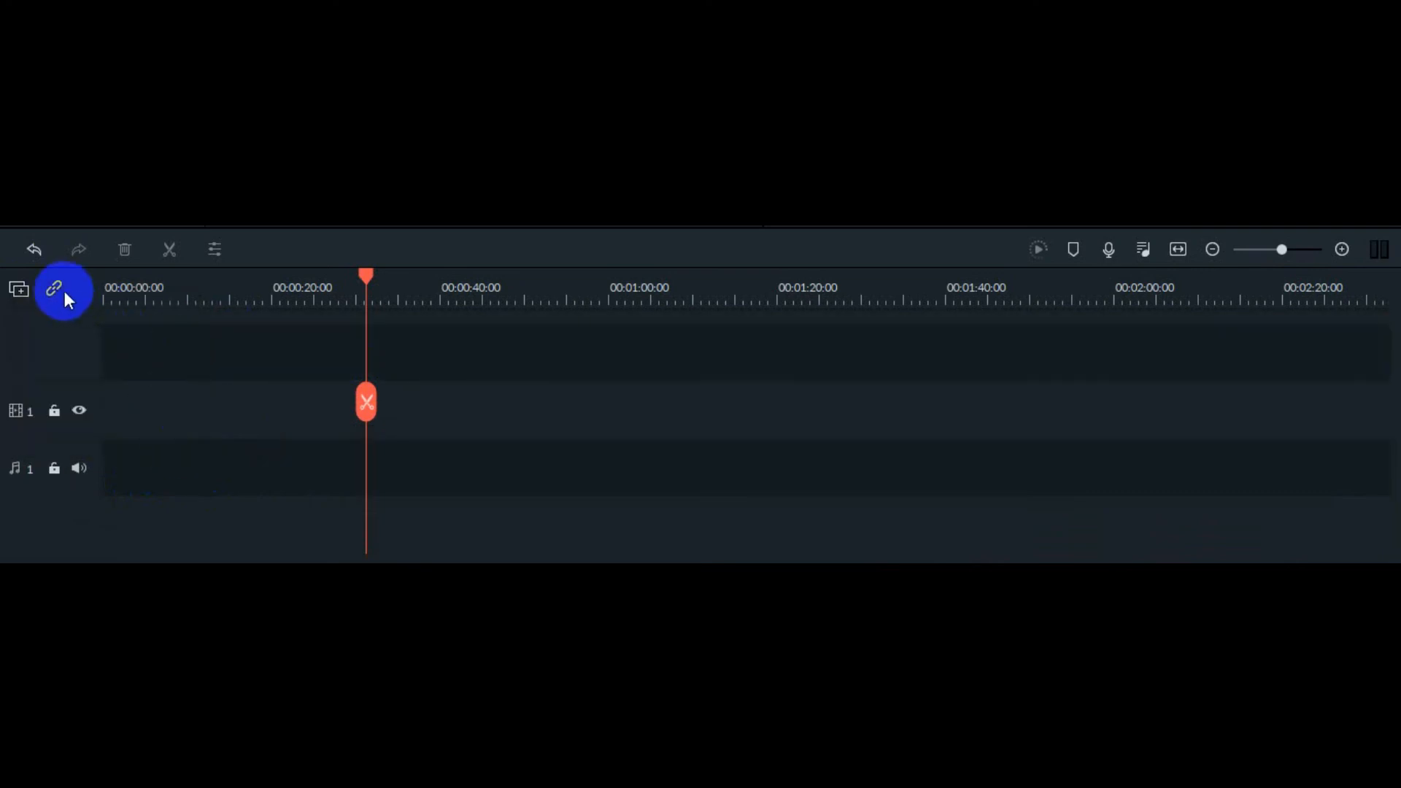
left_click(24, 289)
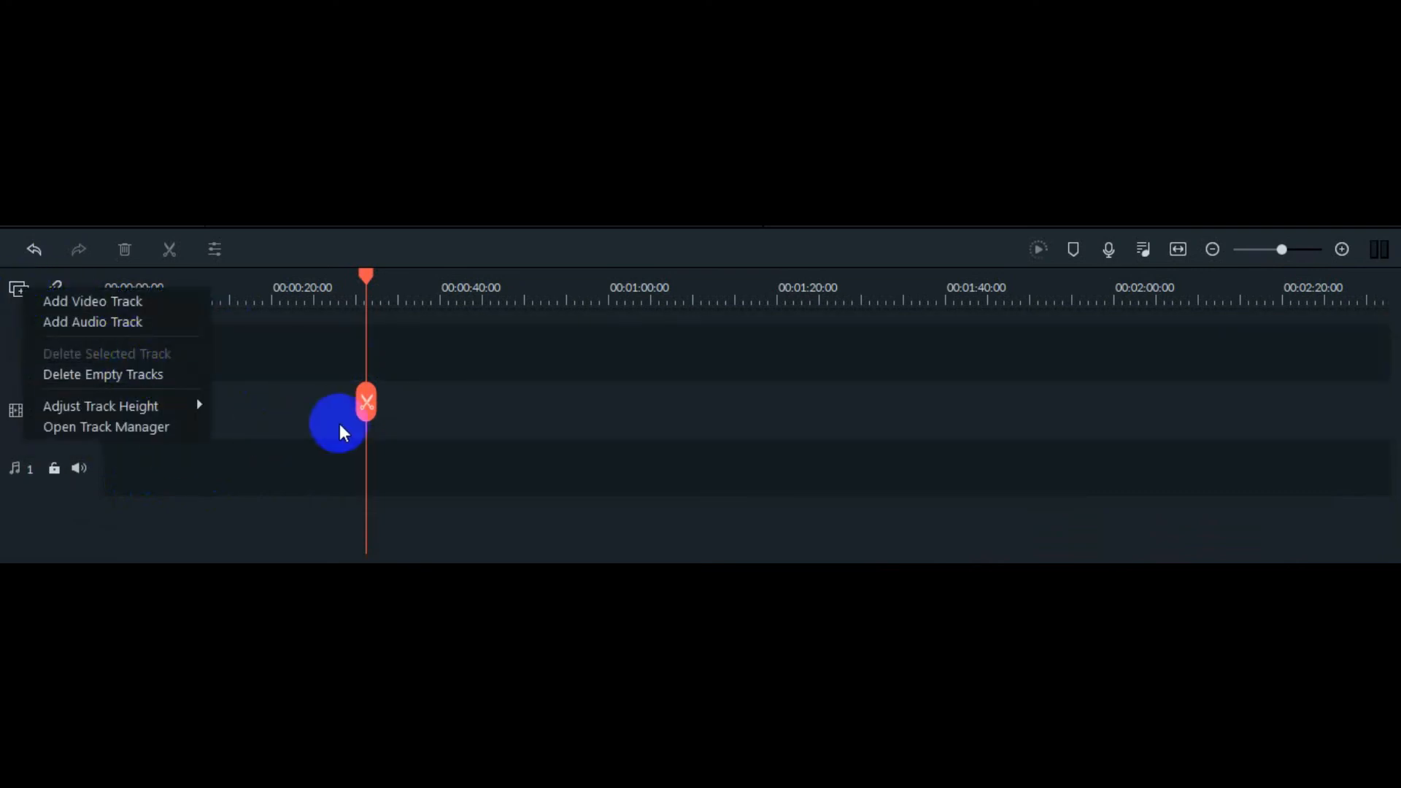
left_click(319, 379)
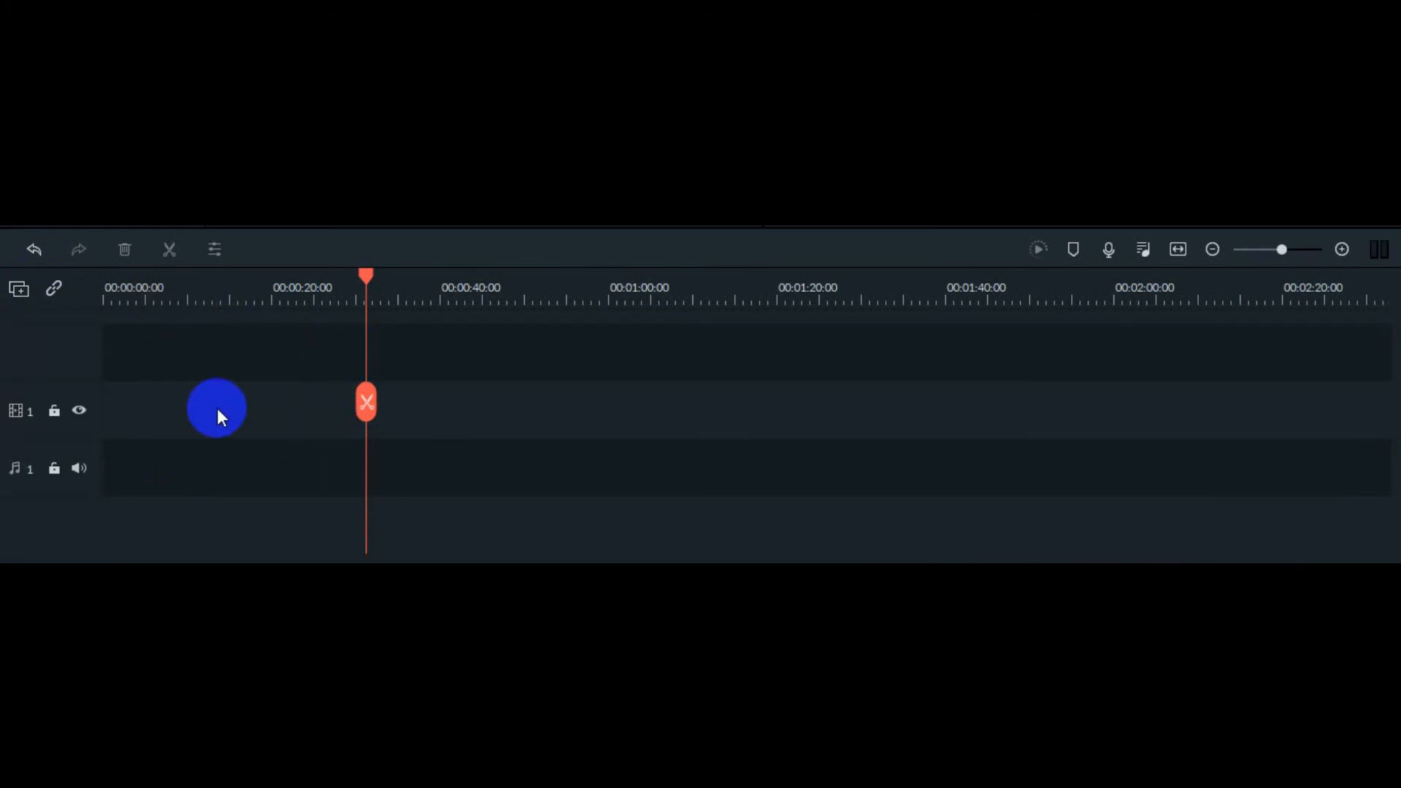
left_click_drag(214, 427, 208, 497)
left_click_drag(261, 326, 261, 379)
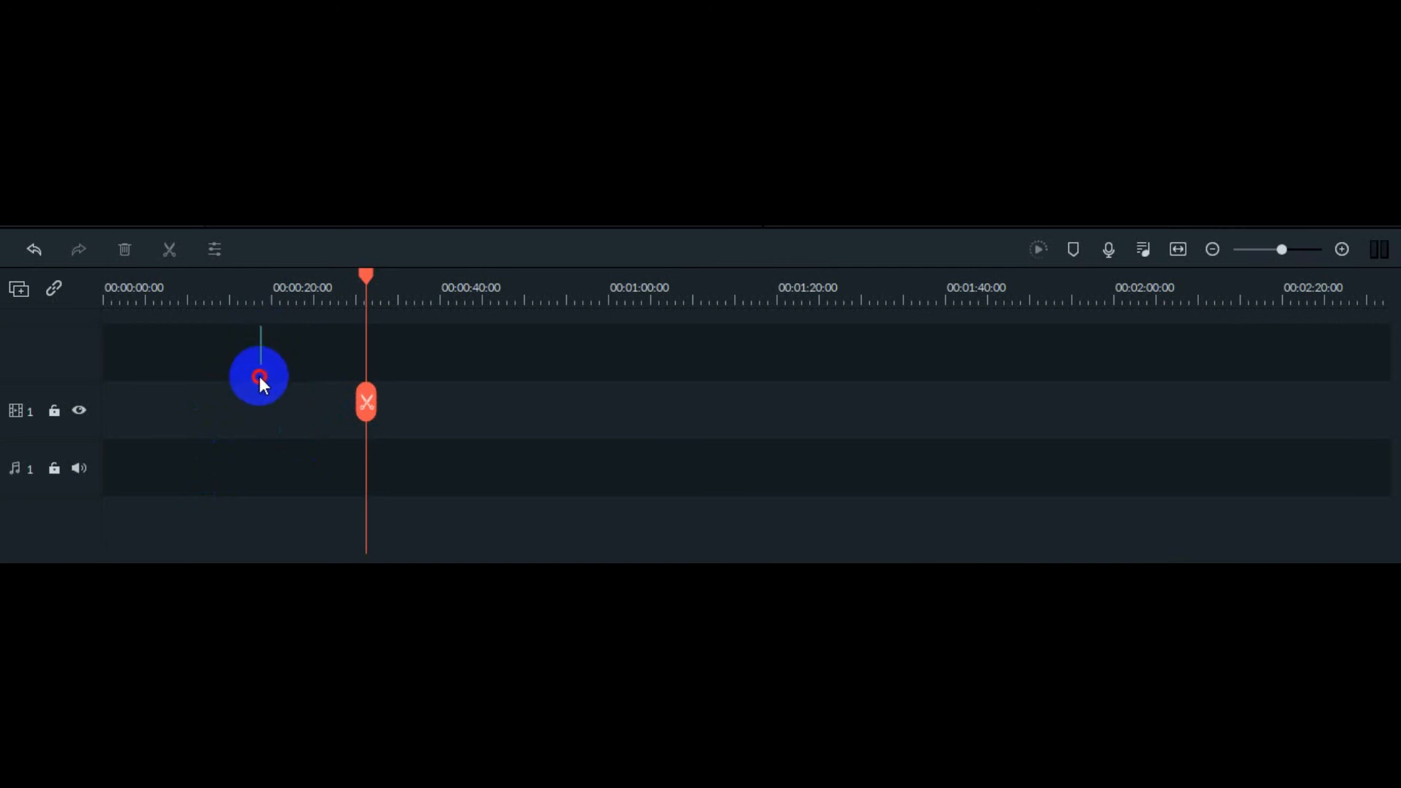
- Set the timeline track height to Big and look over the enlarged tracks
left_click(22, 291)
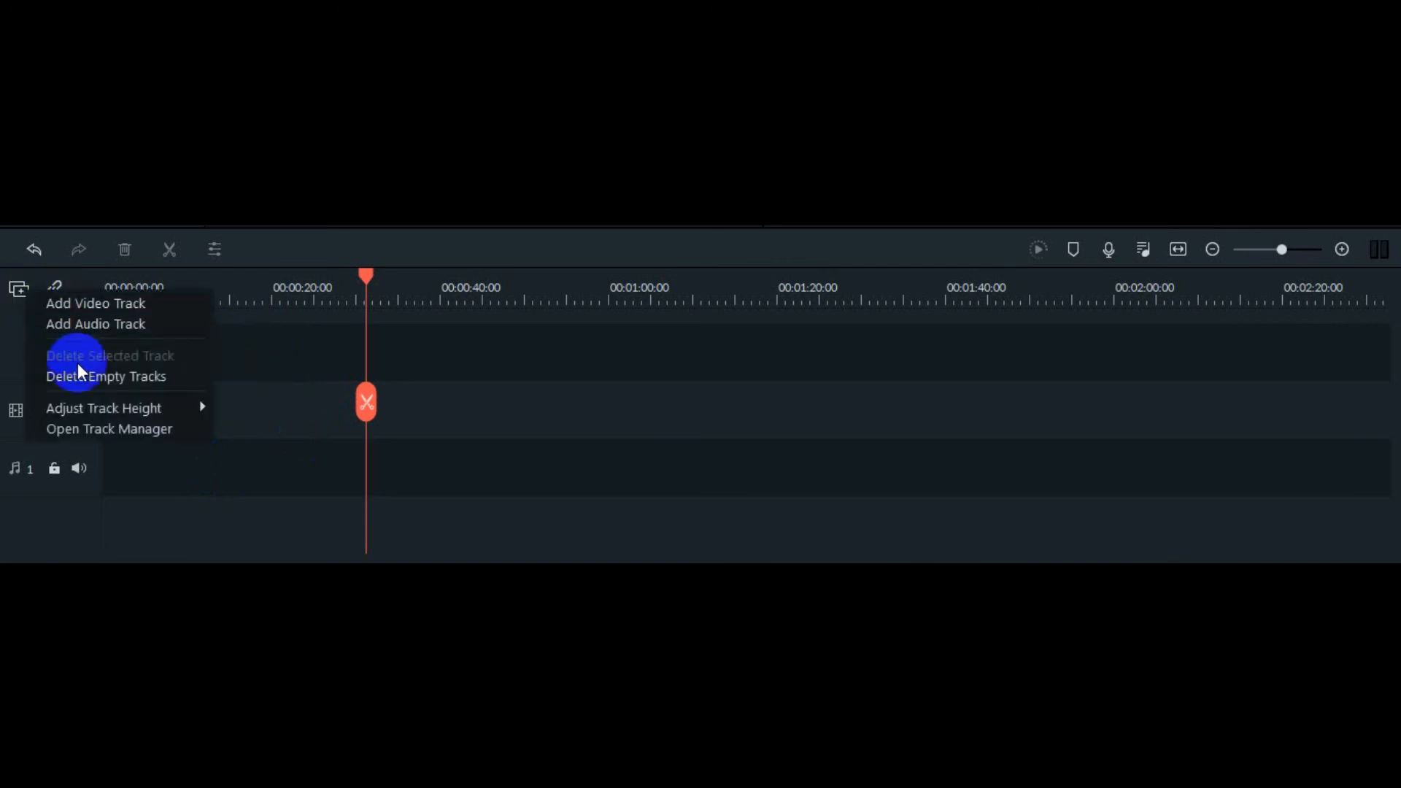
mouse_move(181, 409)
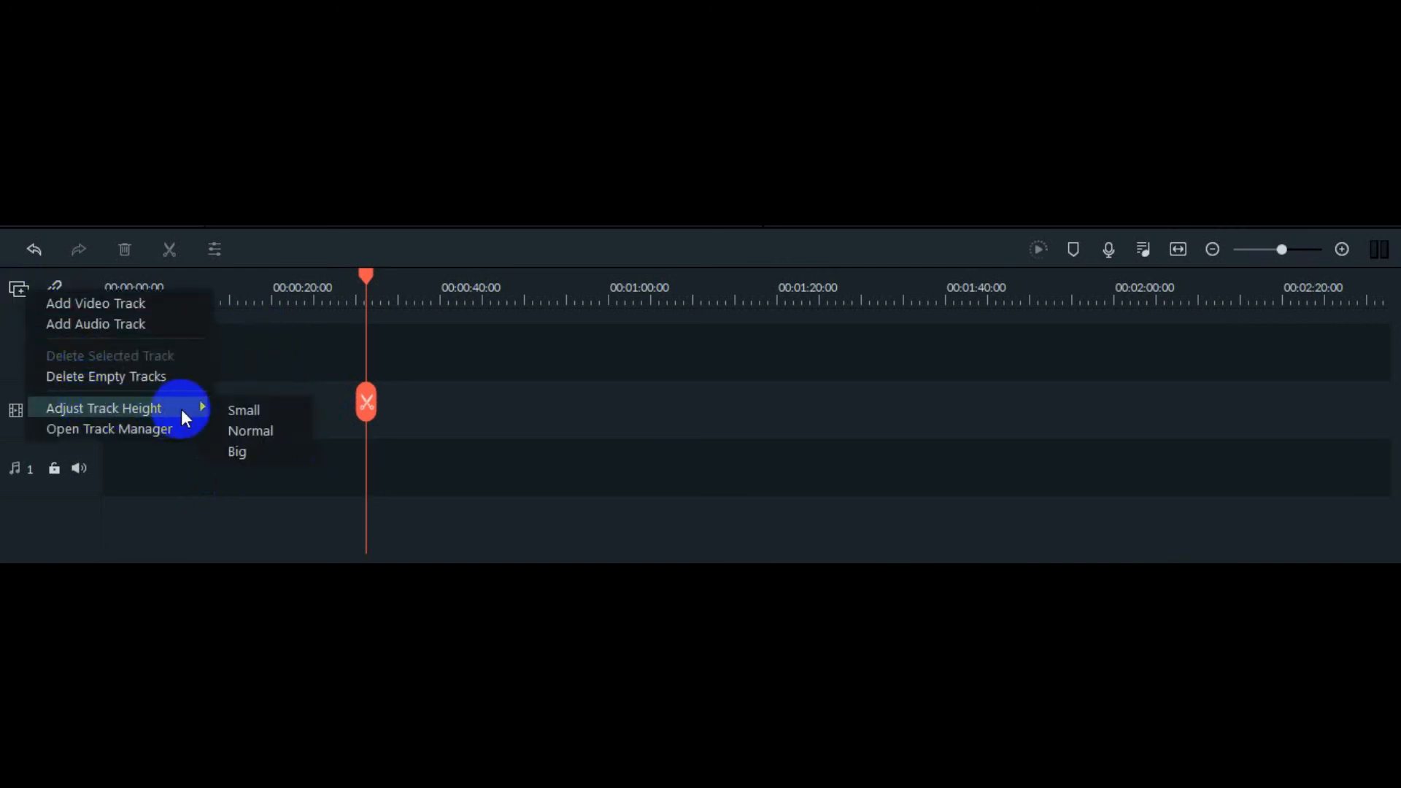
left_click(257, 449)
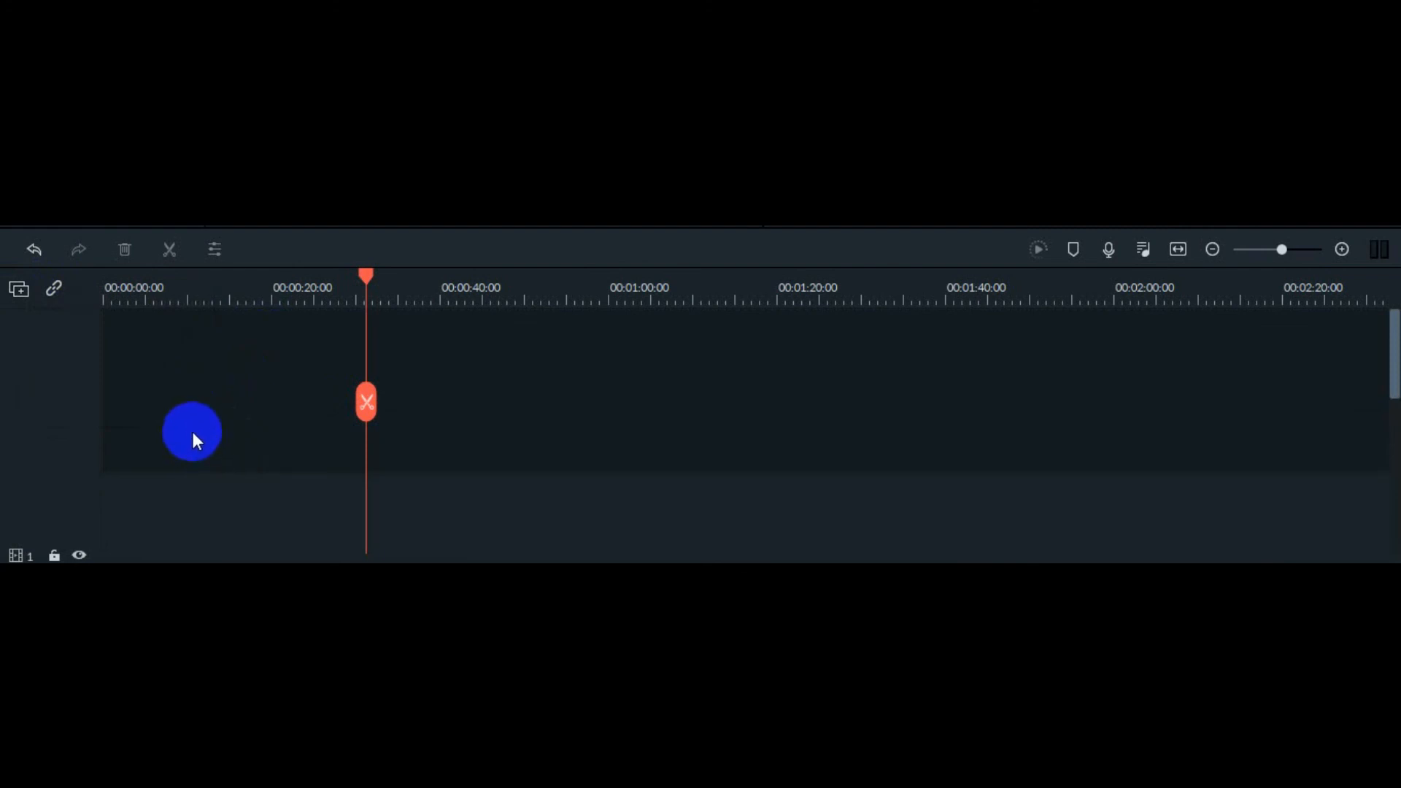
scroll(730, 435, "down", 3)
scroll(765, 430, "up", 2)
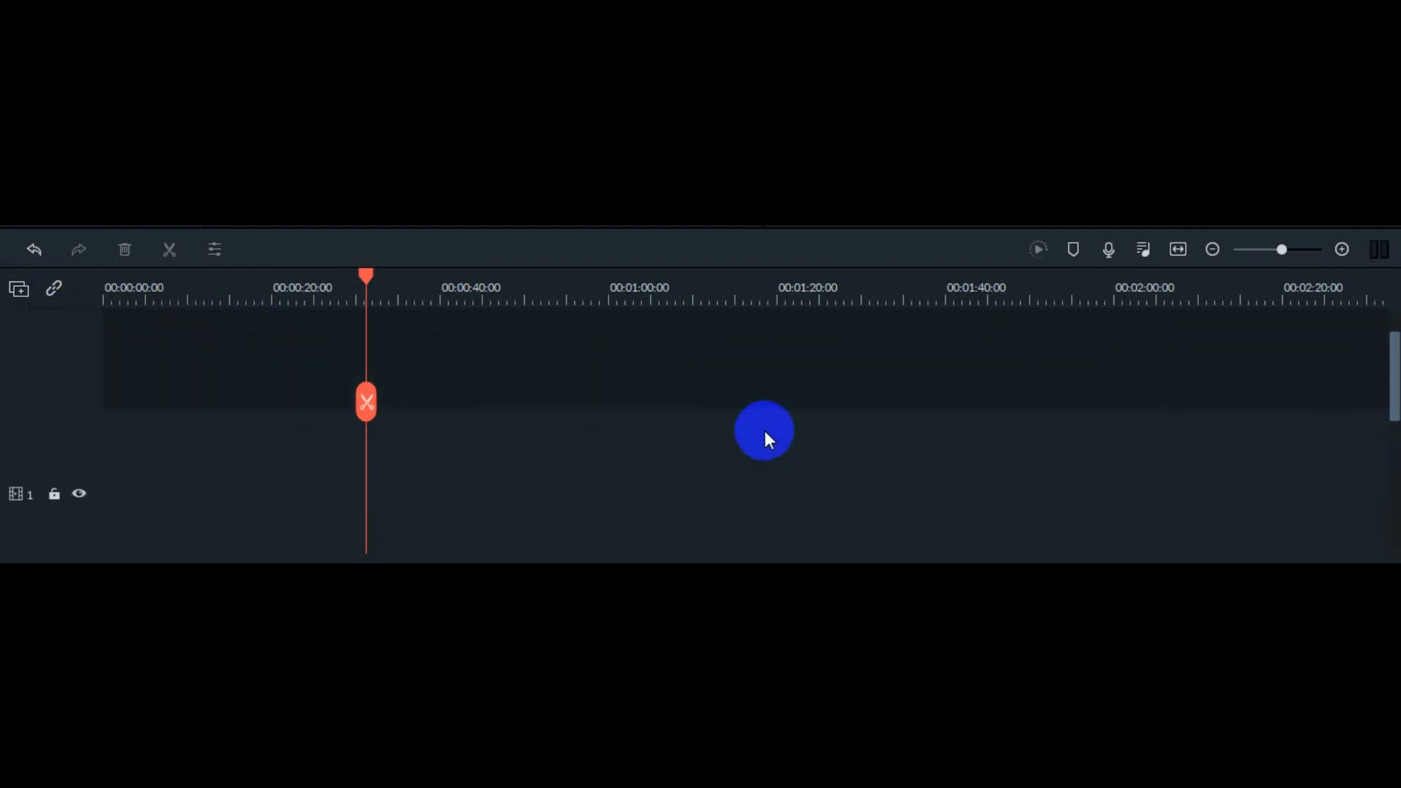
scroll(194, 387, "down", 1)
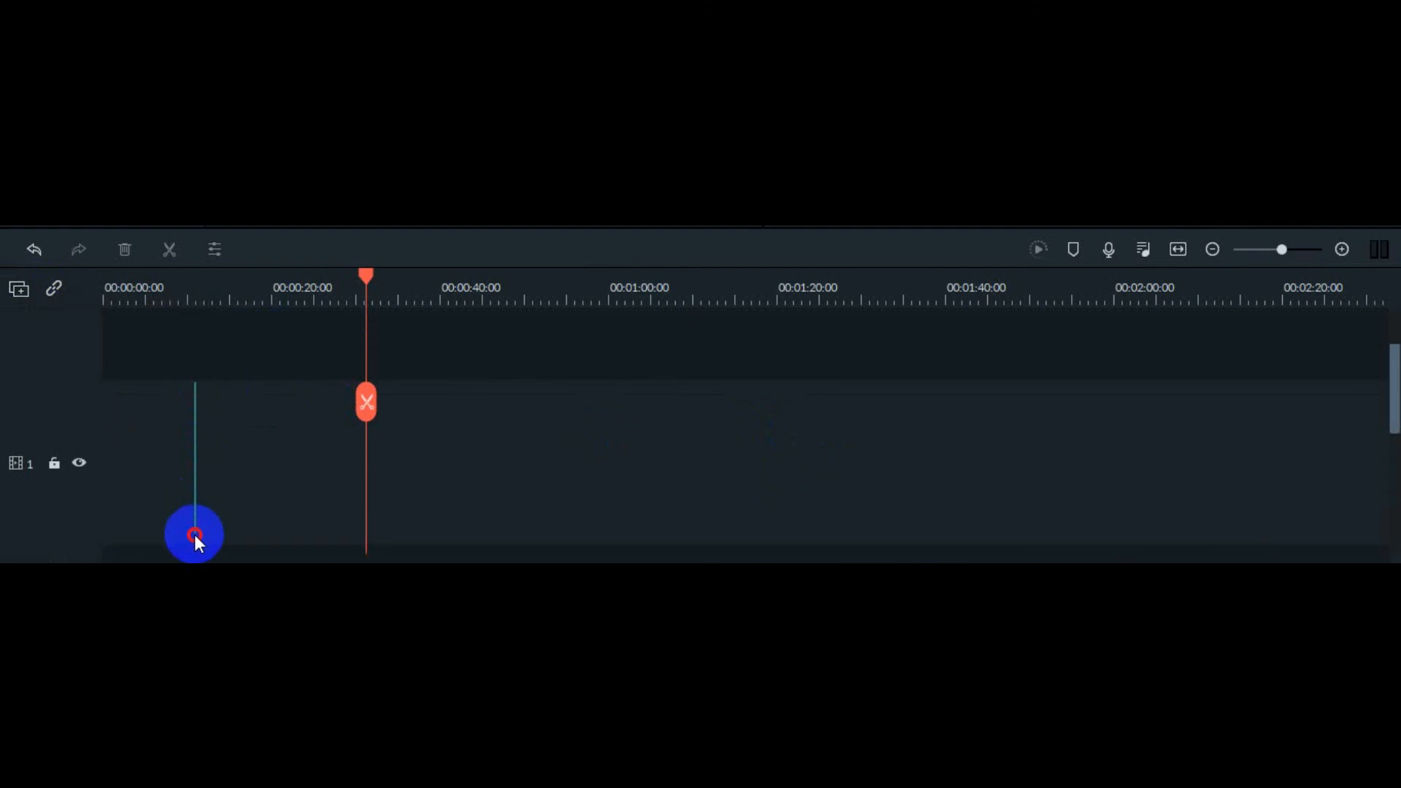
scroll(194, 536, "down", 1)
- Set the timeline track height to Normal
left_click(20, 291)
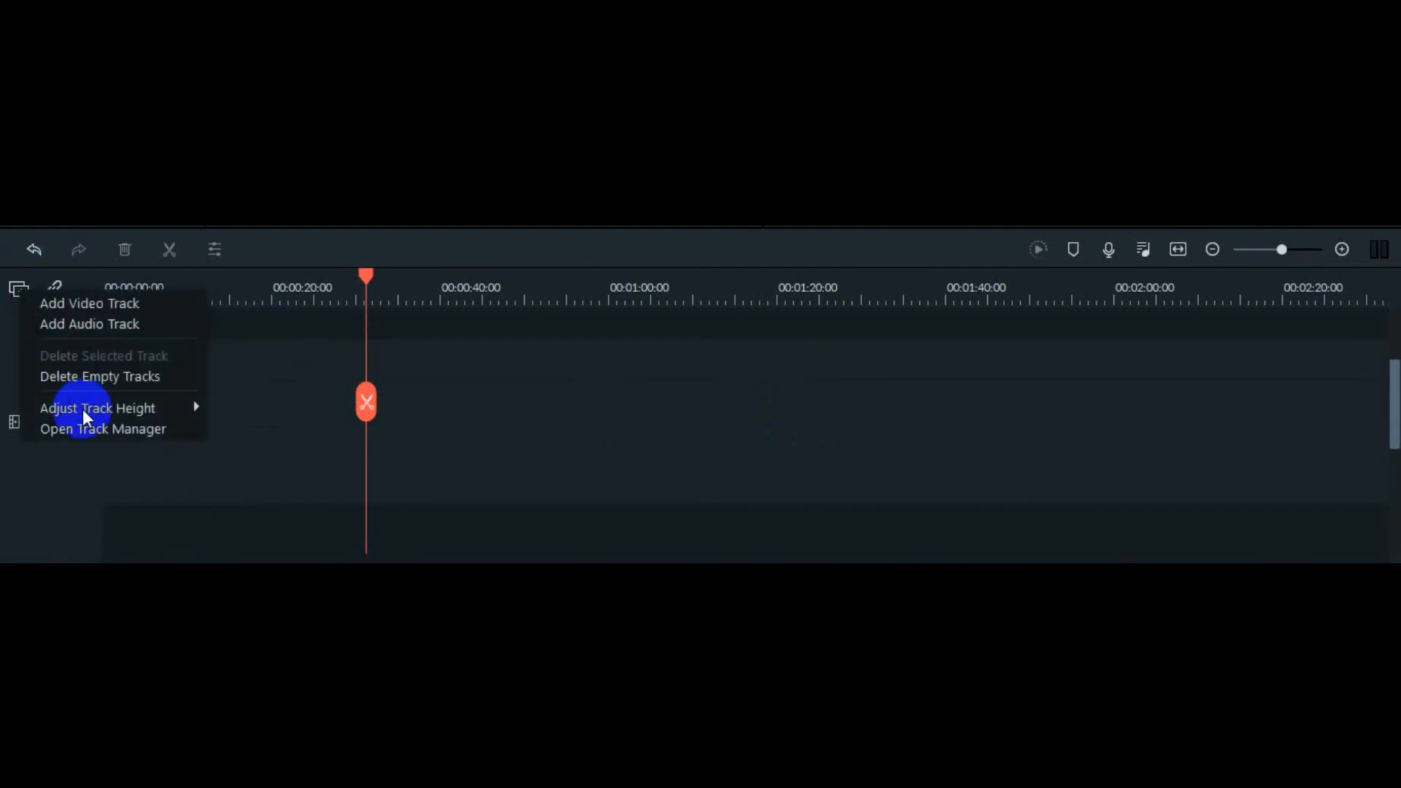
mouse_move(85, 410)
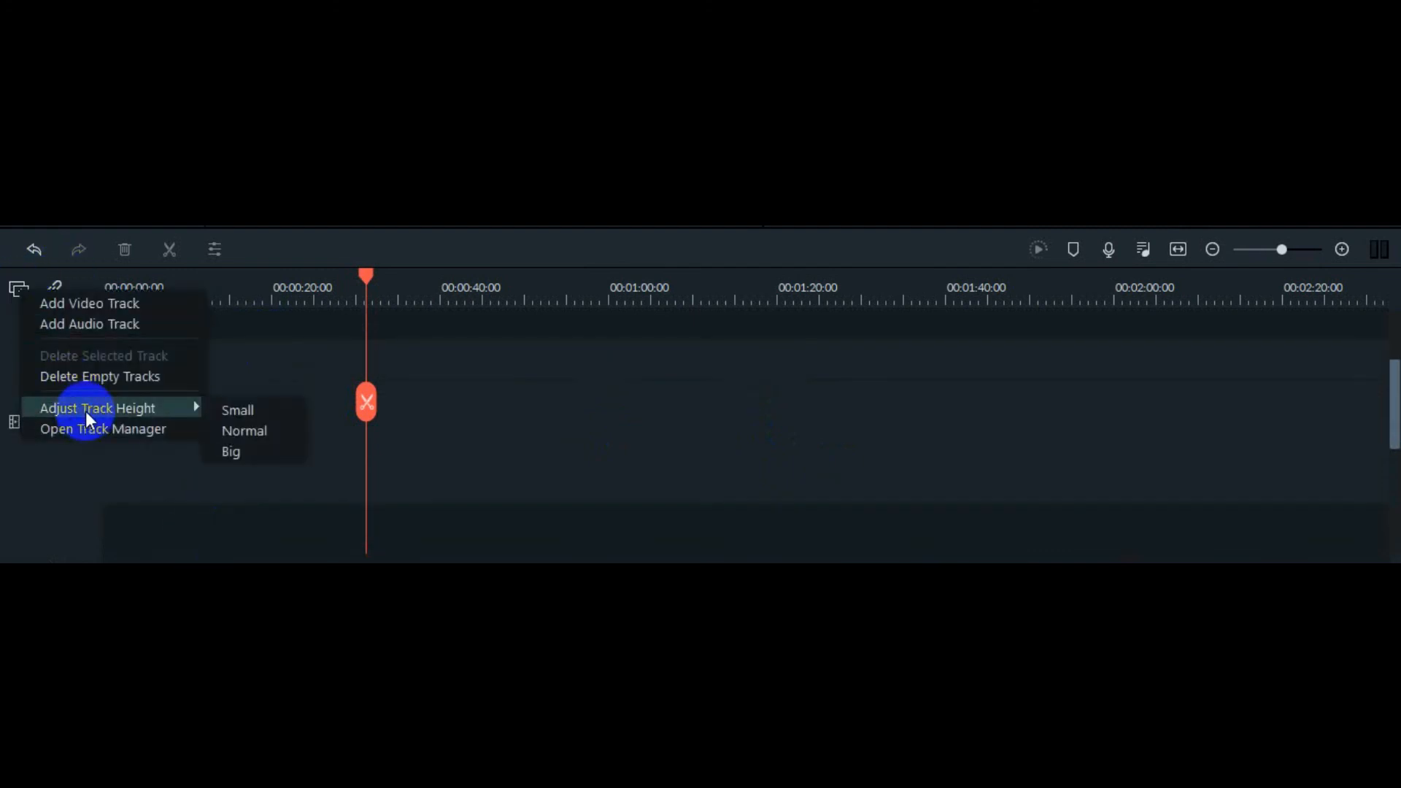
left_click(262, 436)
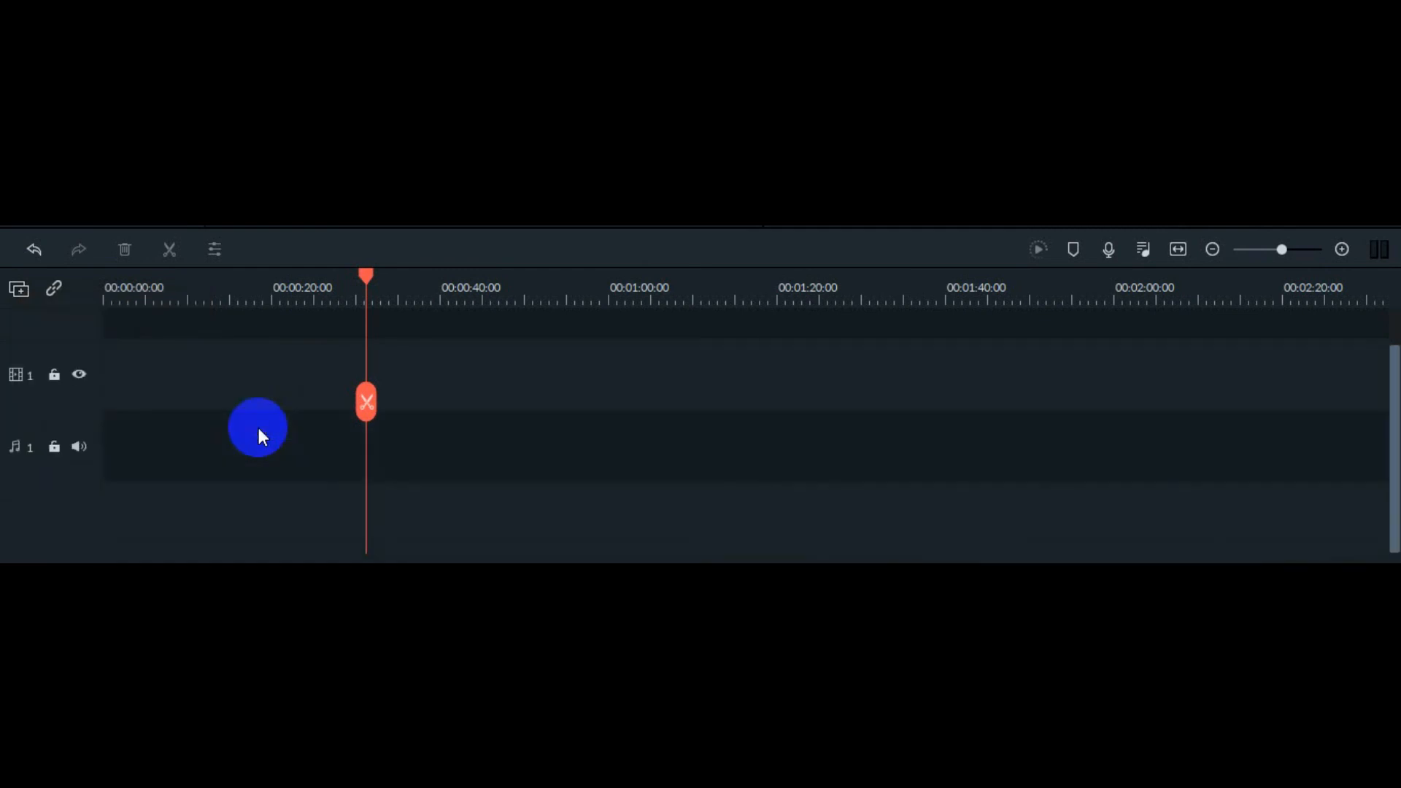
- Switch the timeline track height to Small and back to Normal
left_click(25, 292)
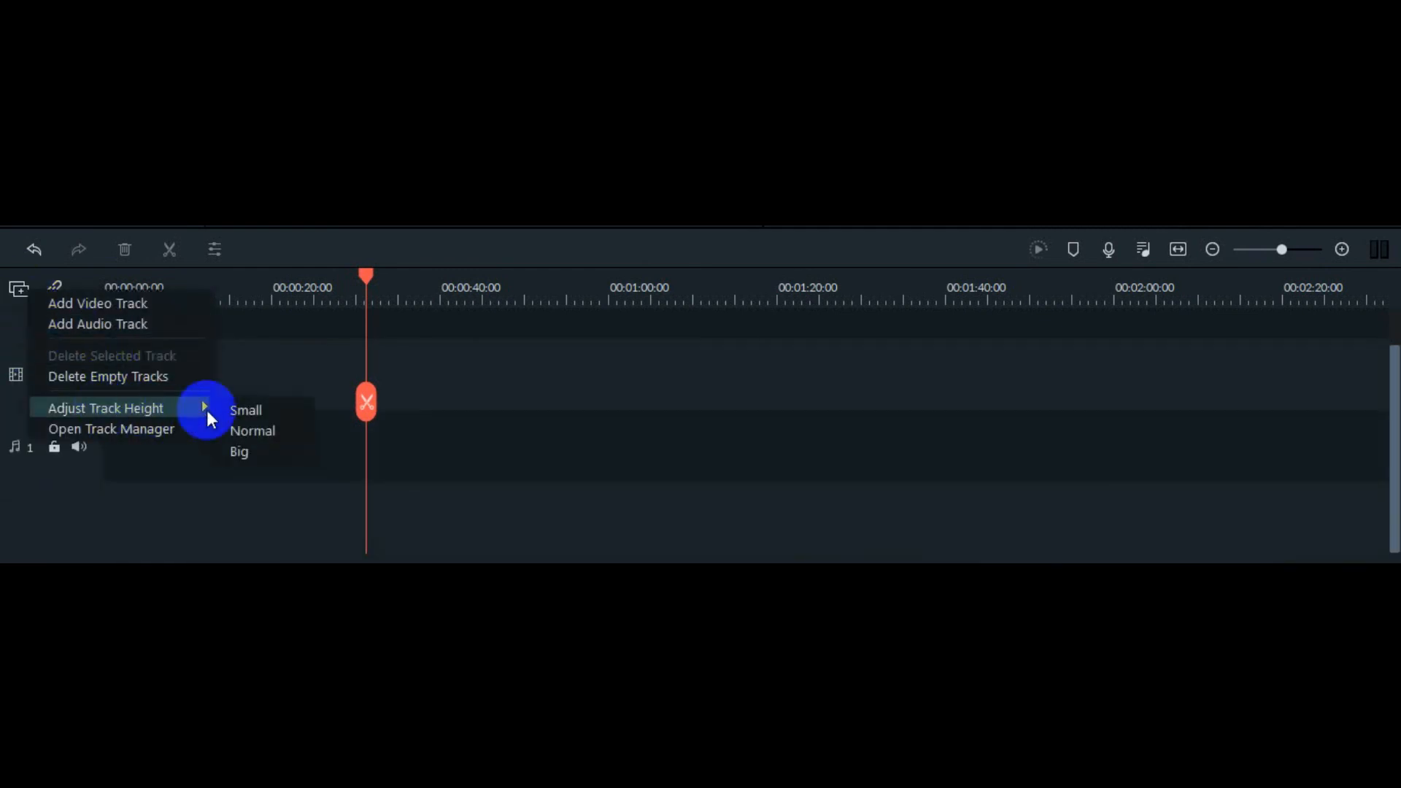
left_click(249, 411)
left_click(18, 292)
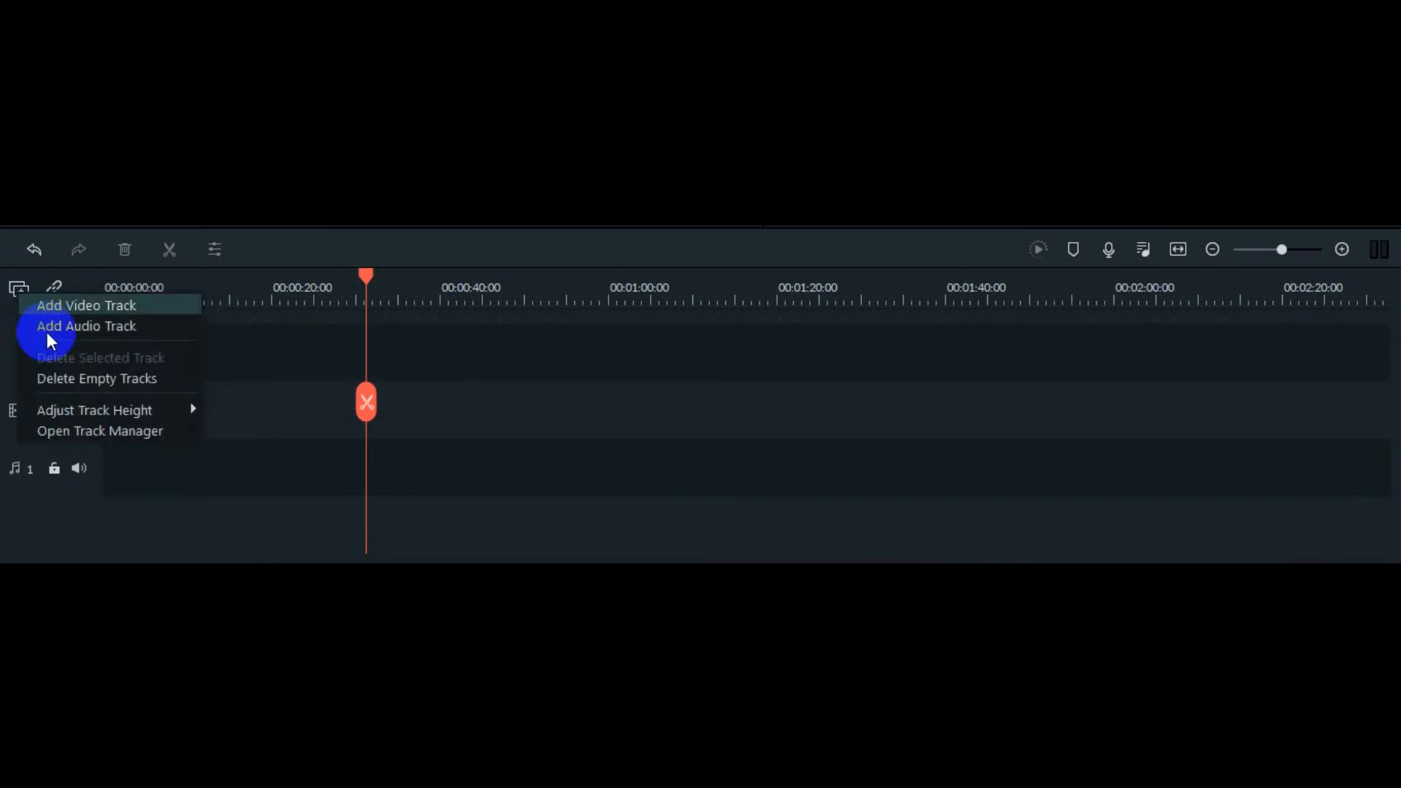
mouse_move(69, 413)
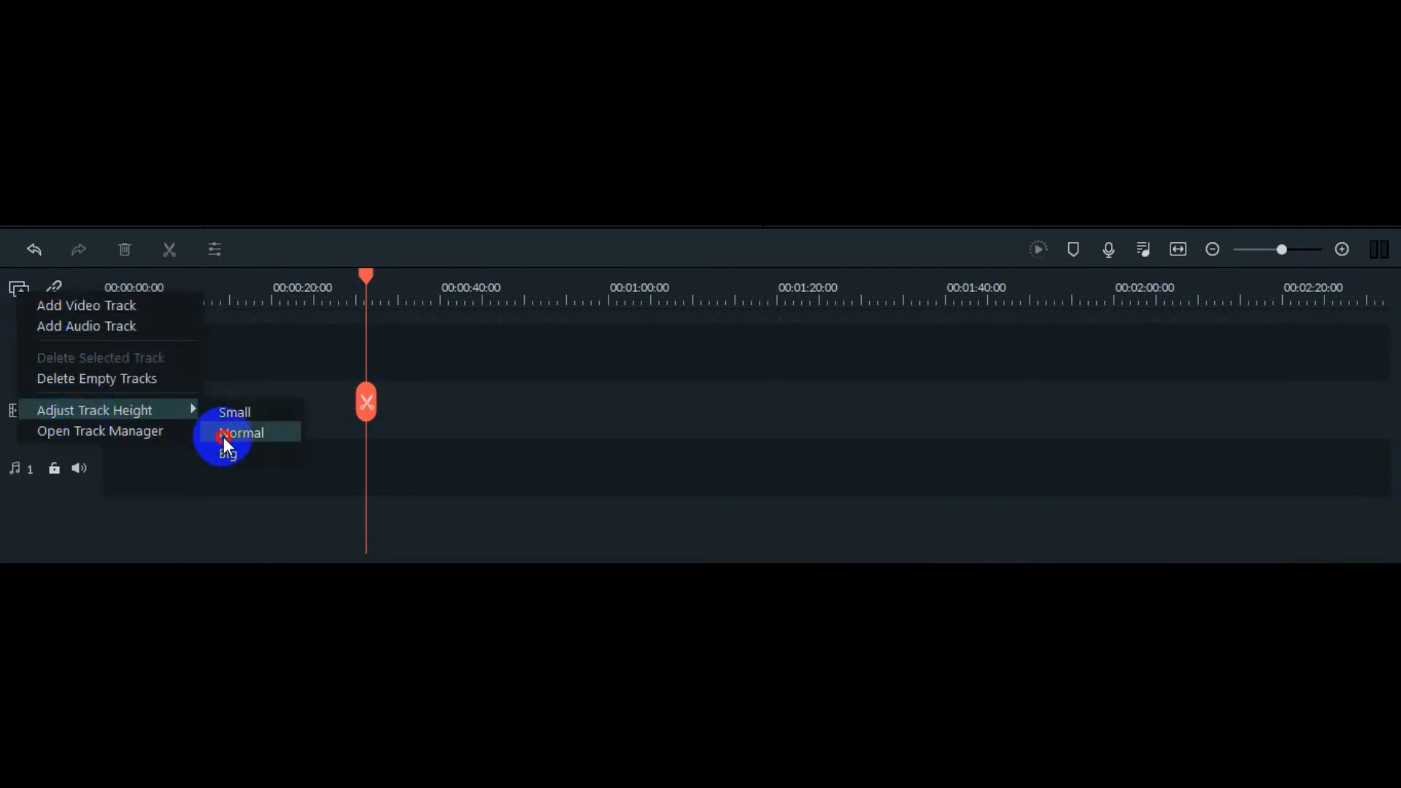
left_click(224, 435)
- Use the Track Manager to add 49 video tracks above Track 1 and 1 audio track above Track 1
left_click(20, 298)
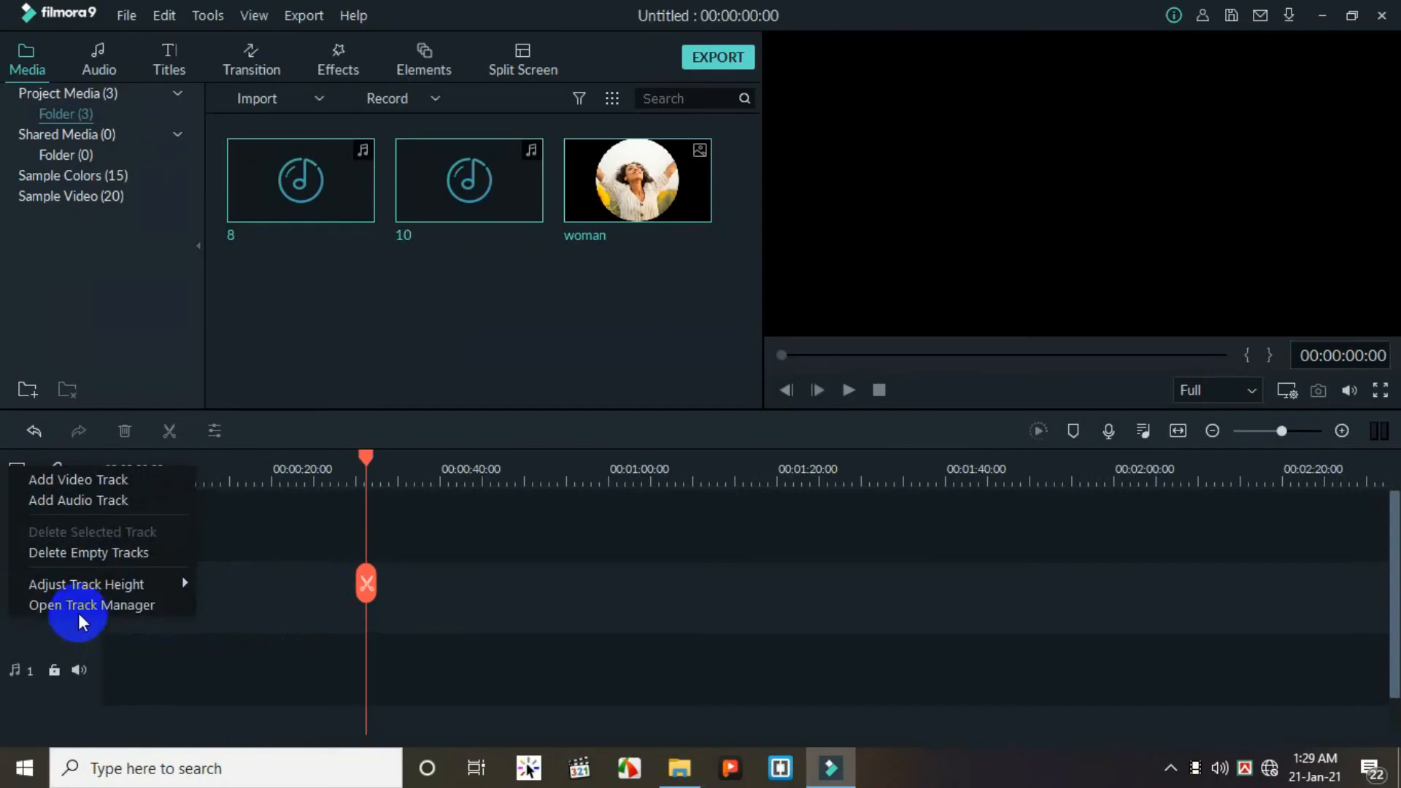
left_click(81, 605)
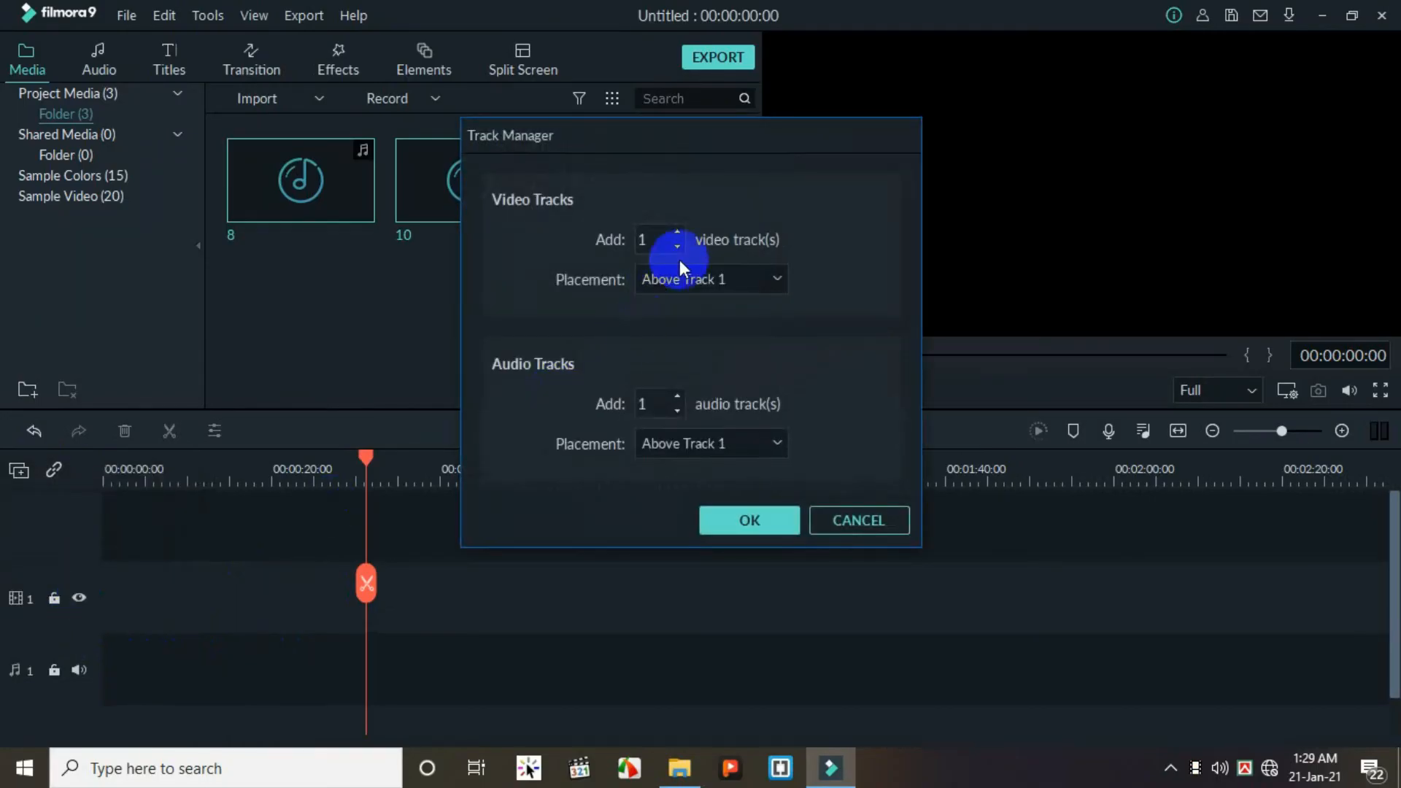
left_click_drag(649, 239, 686, 252)
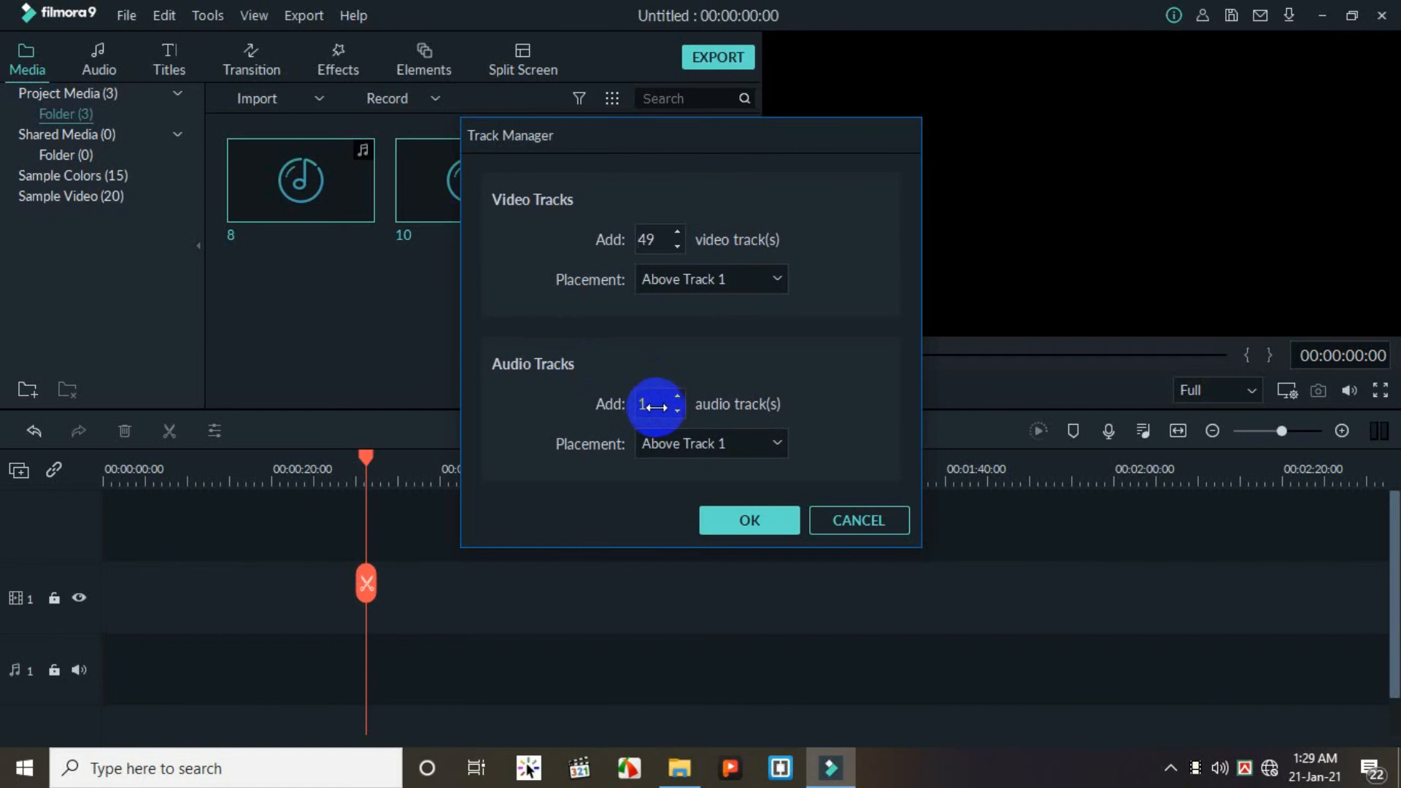
left_click(776, 280)
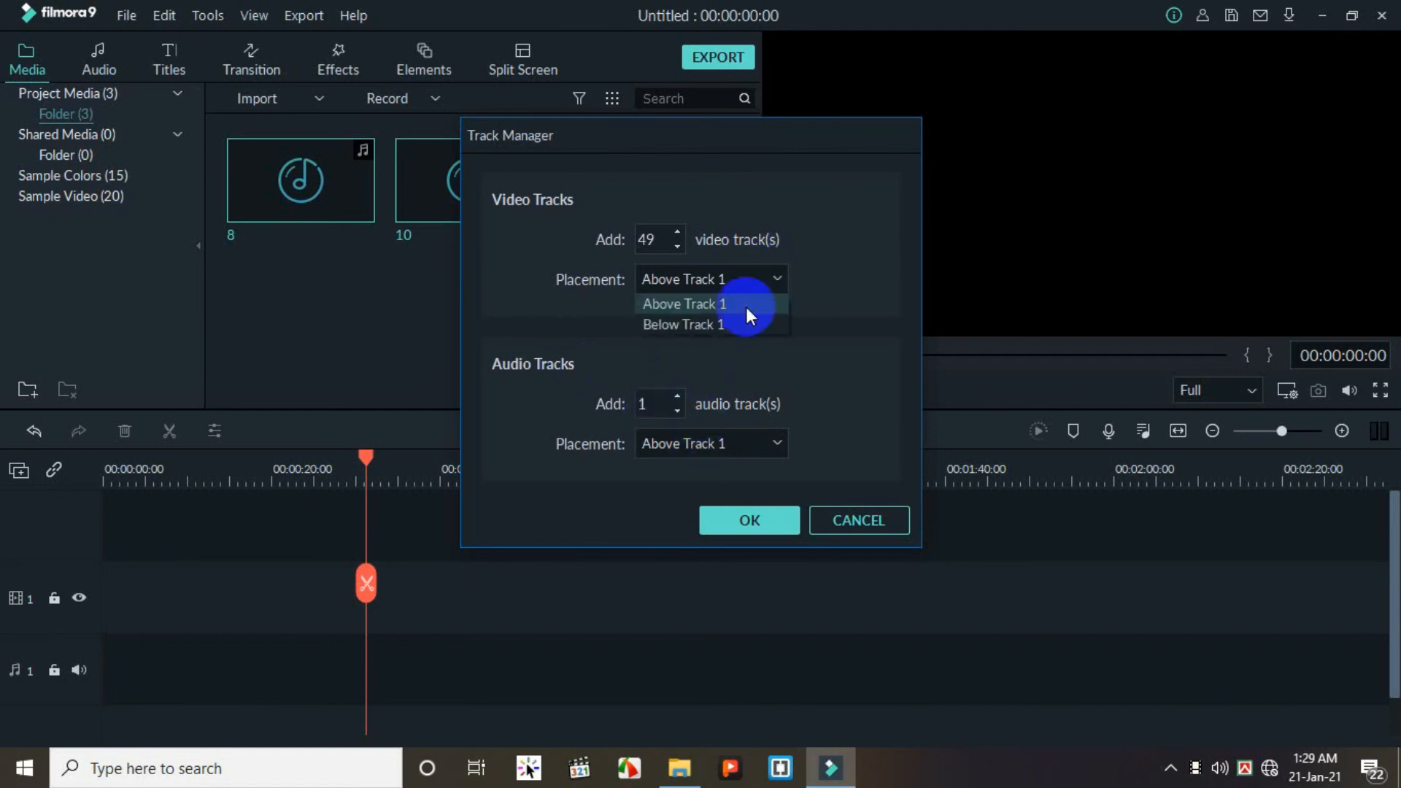
left_click(742, 279)
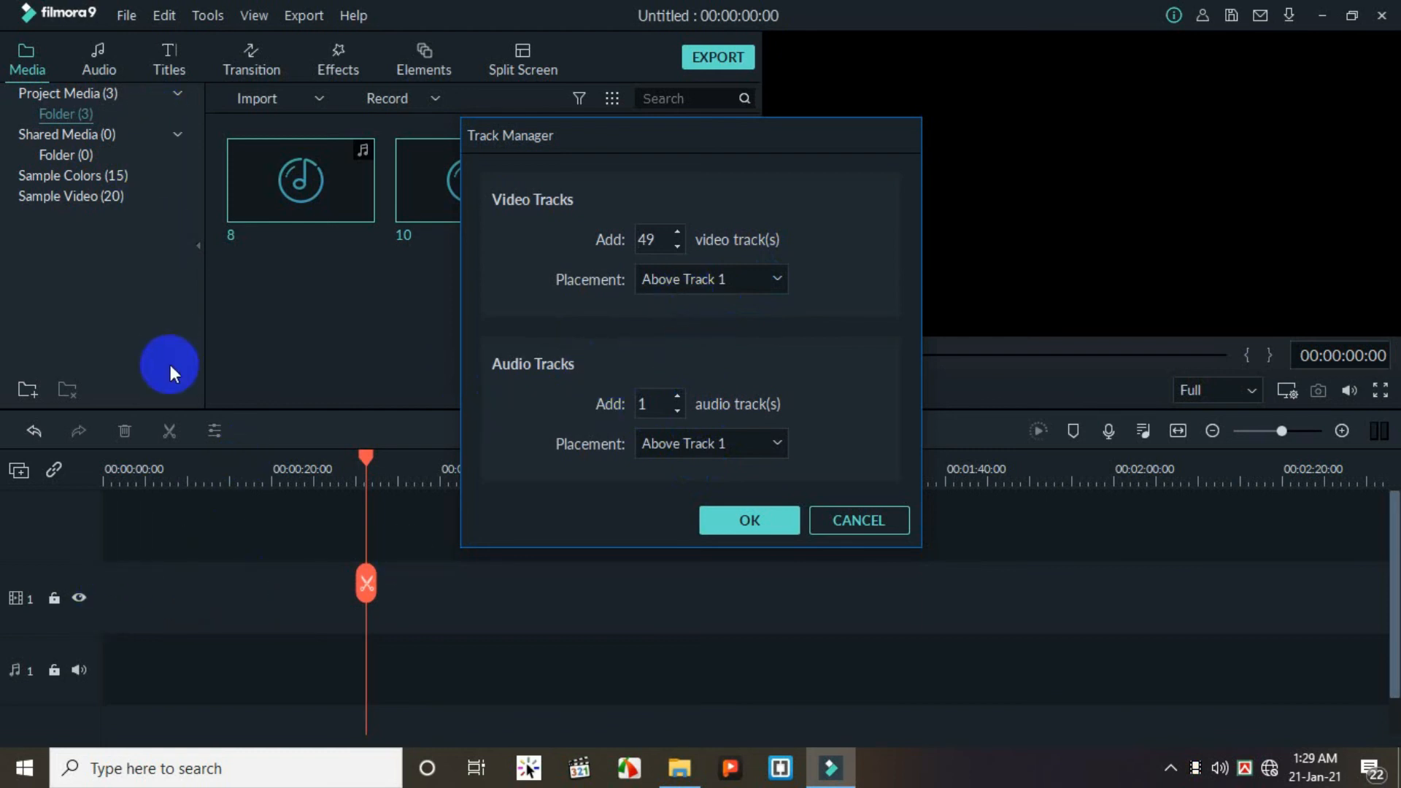
left_click(737, 281)
left_click(733, 299)
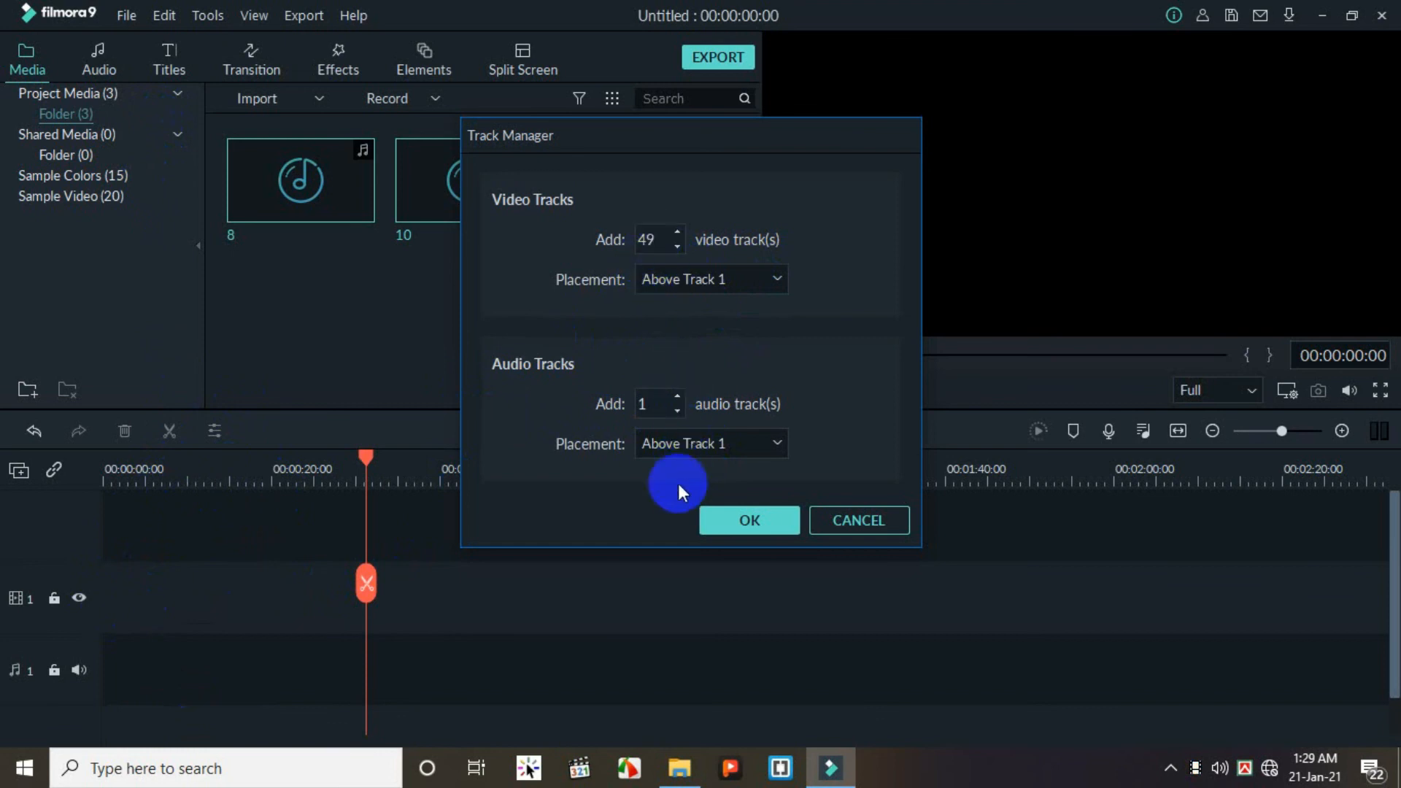
left_click(736, 520)
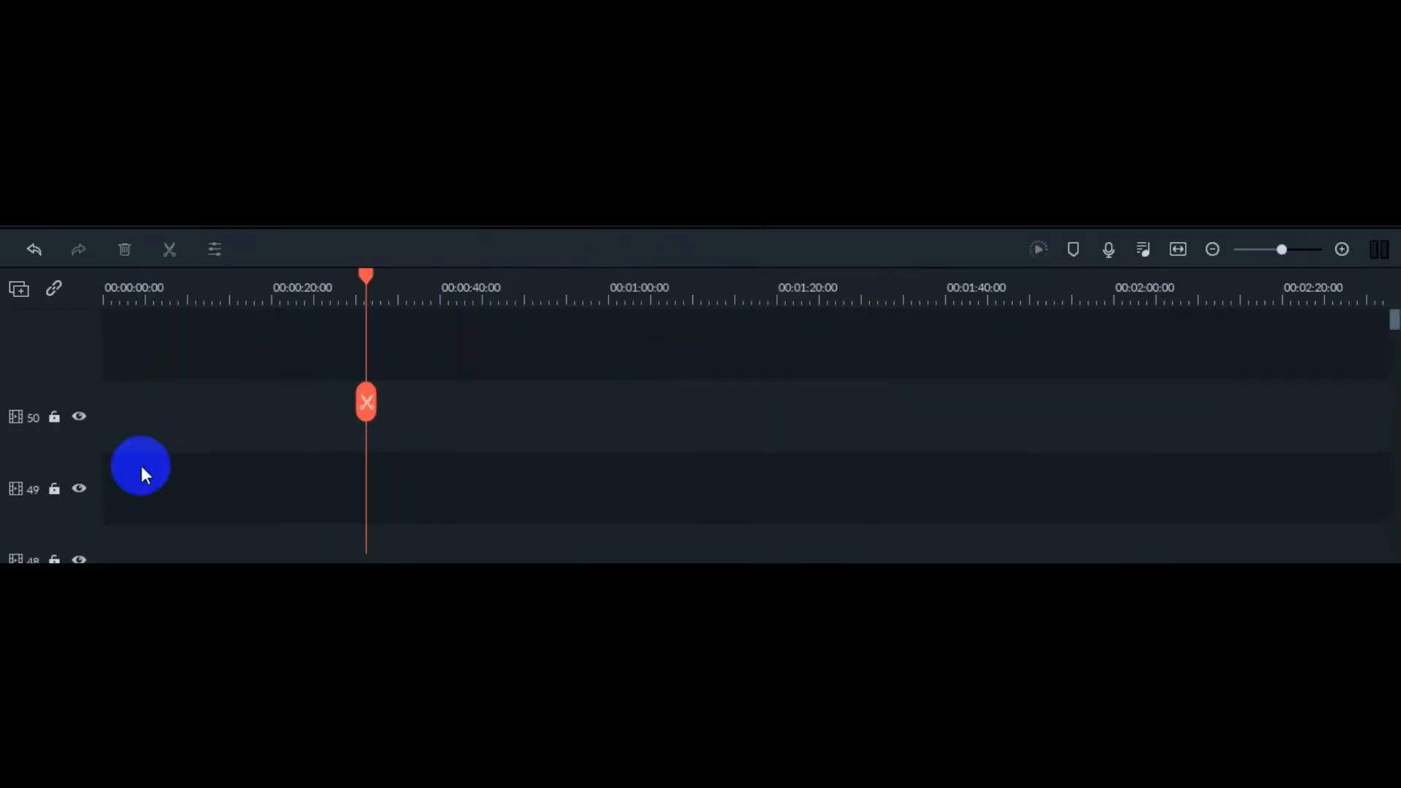
- Look through the added video tracks, and delete all empty tracks from the timeline
scroll(63, 452, "down", 1)
scroll(63, 454, "down", 15)
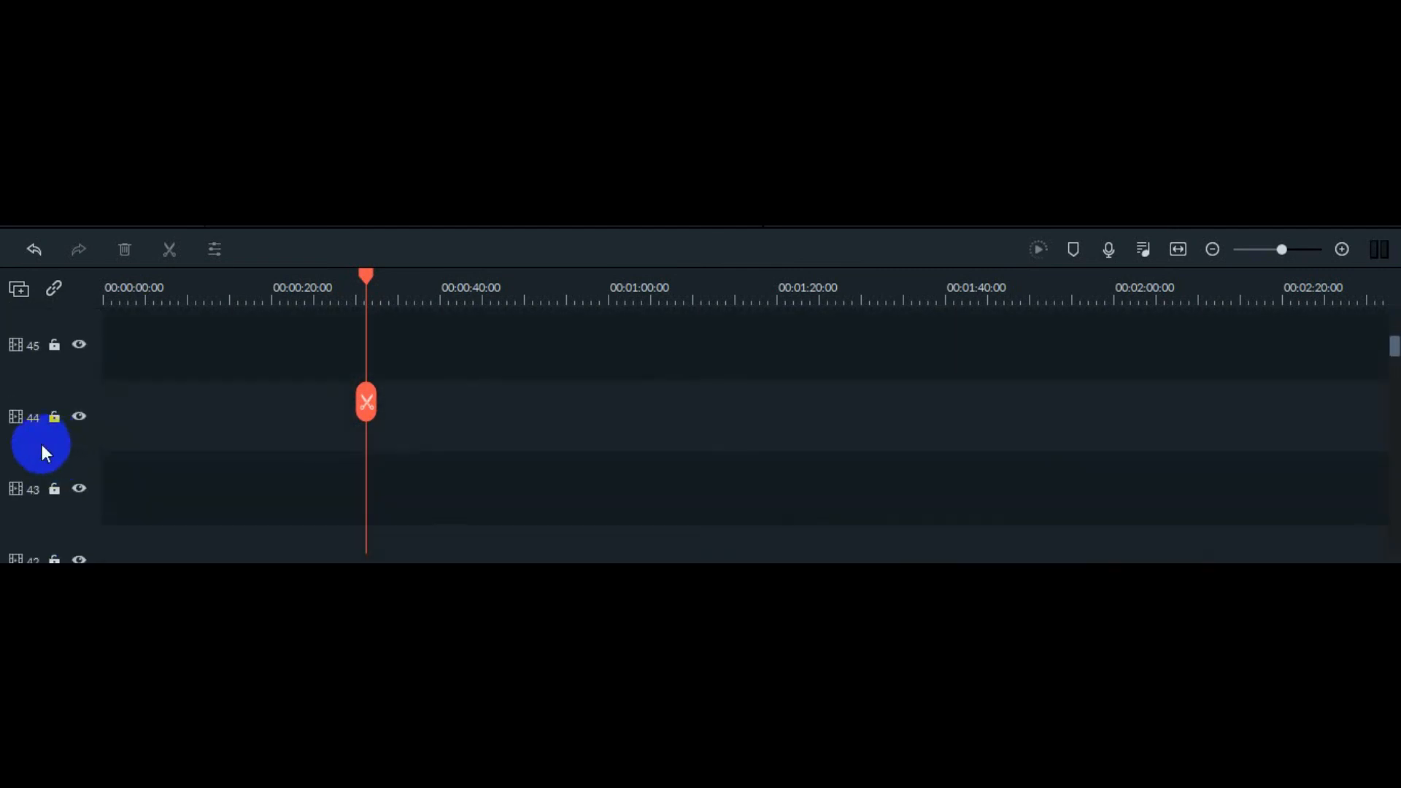
scroll(50, 448, "down", 3)
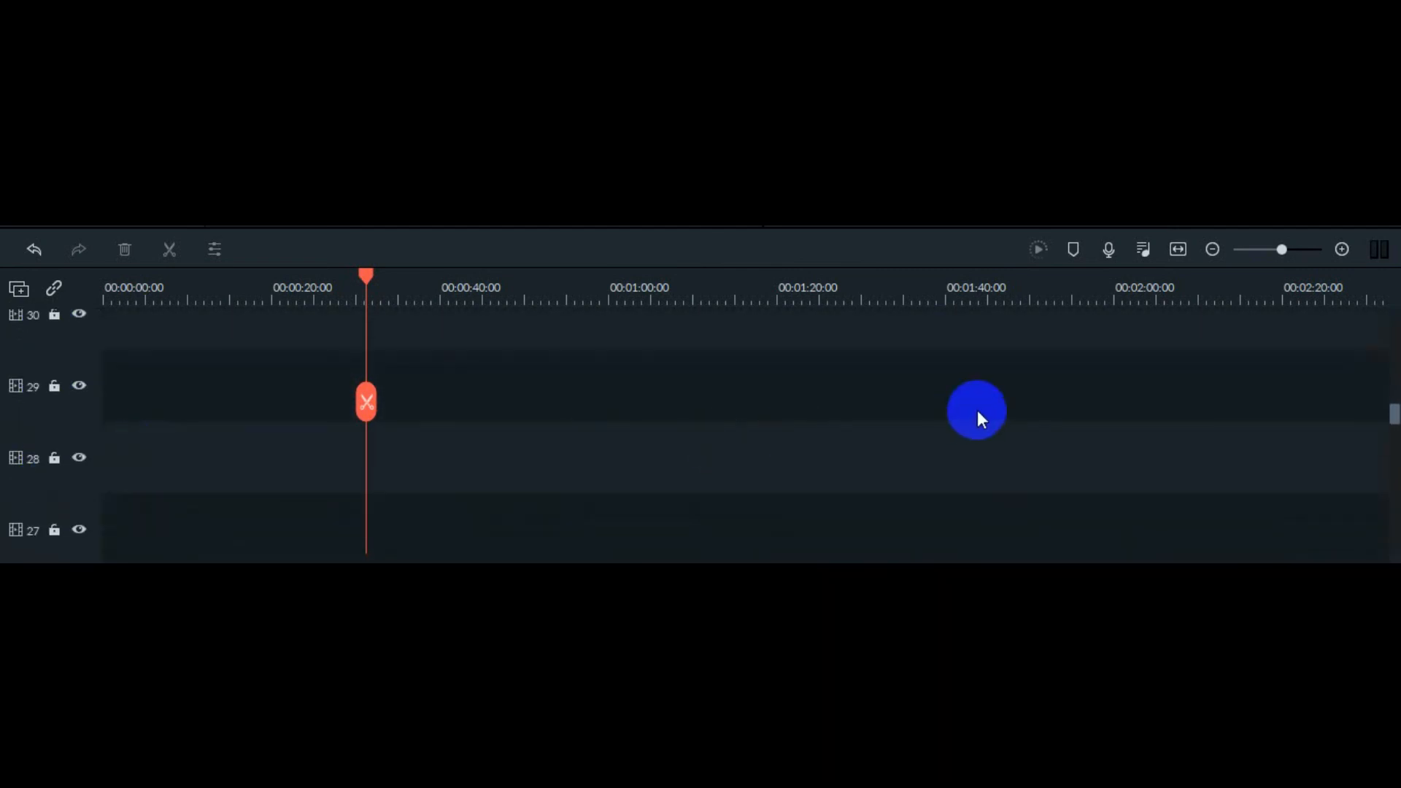
scroll(979, 413, "down", 7)
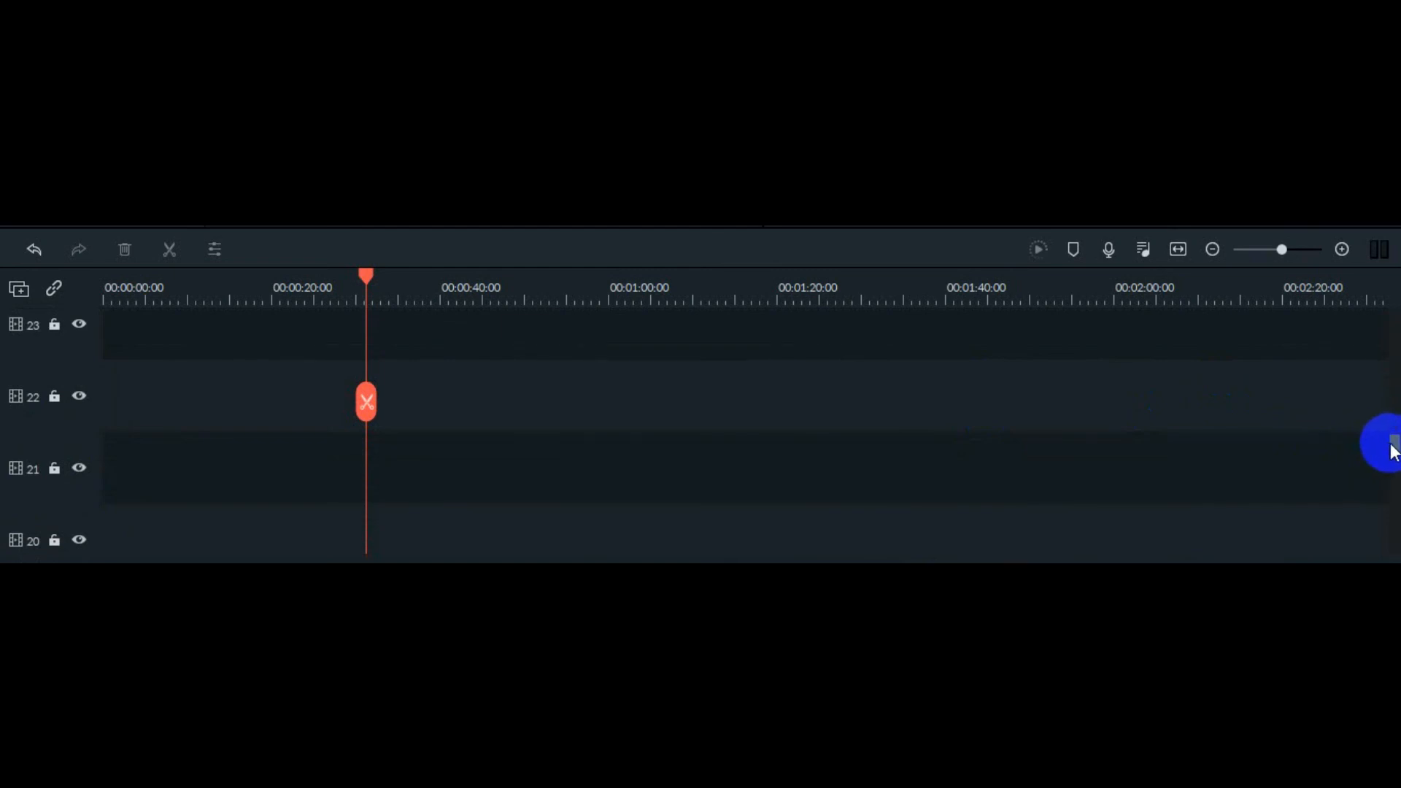
left_click_drag(1394, 447, 1390, 250)
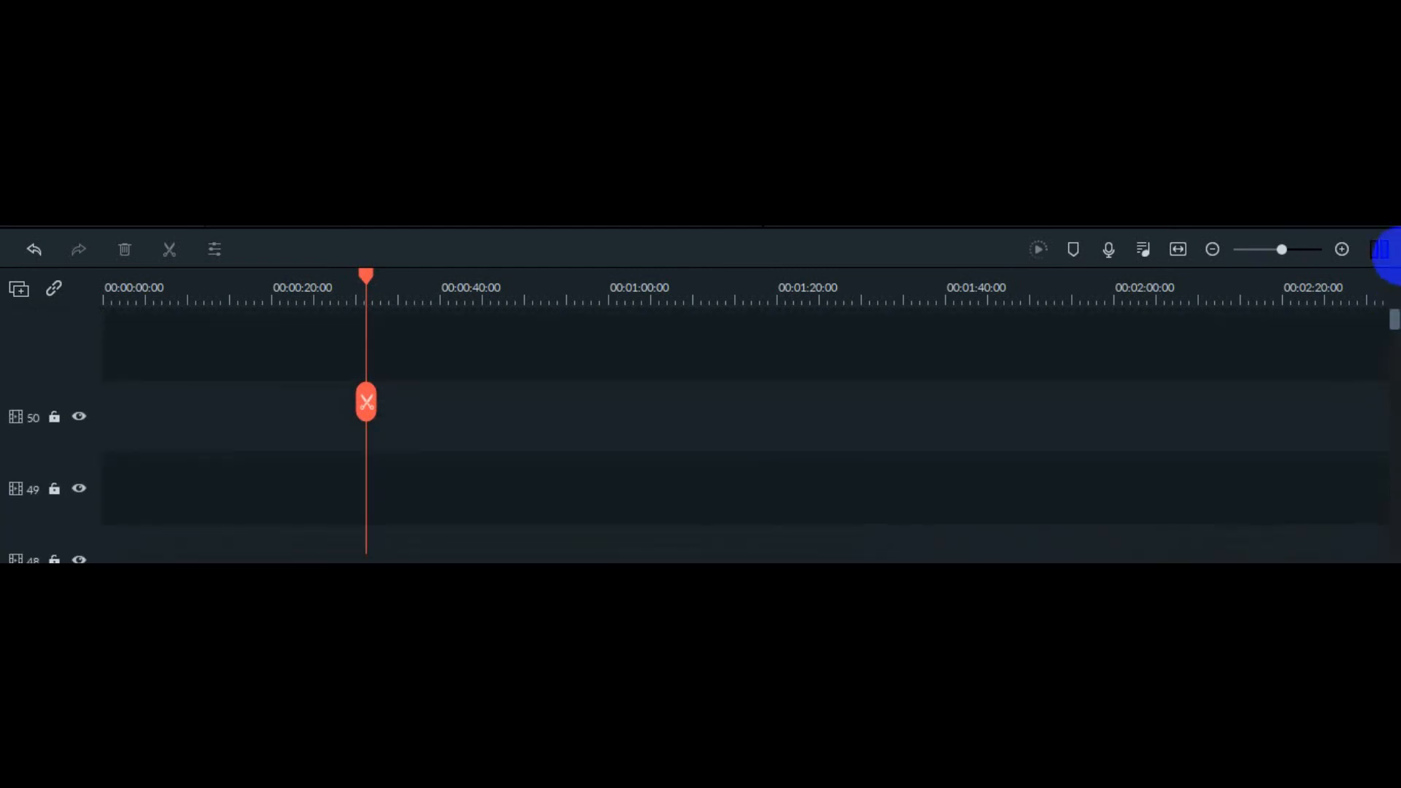
left_click(19, 289)
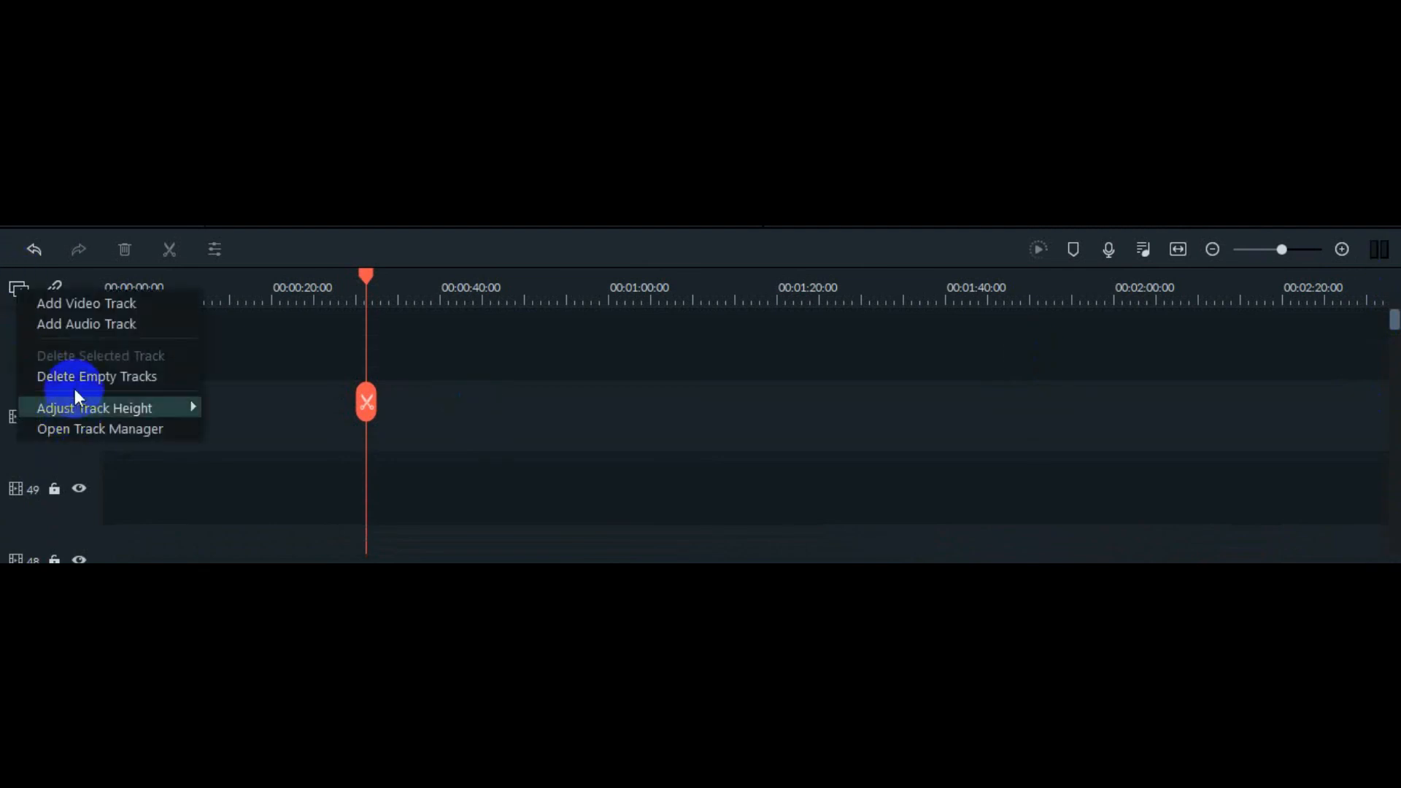
left_click(91, 377)
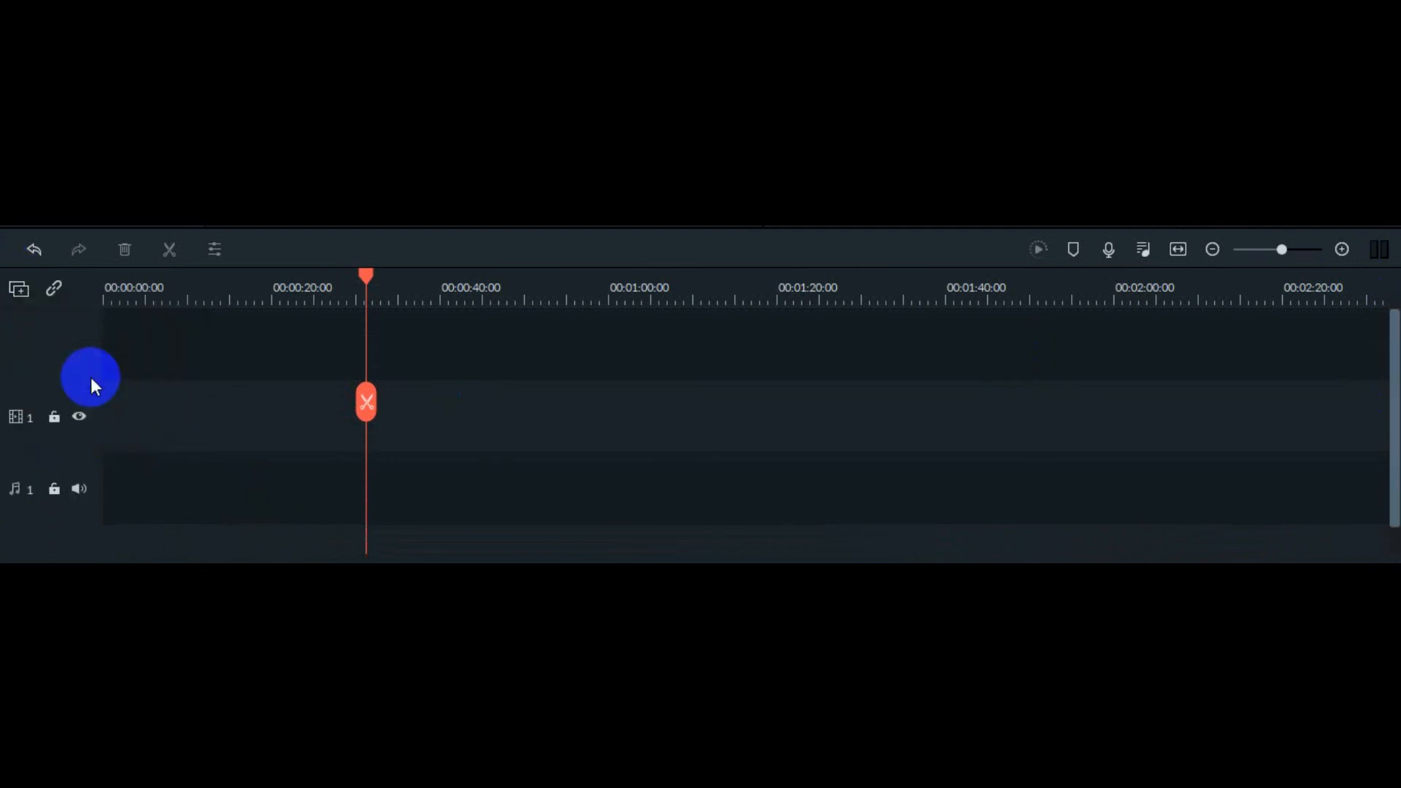
- Use the Track Manager to add 1 video track and 1 audio track above Track 1, and move the playhead to 00:00:00:00
left_click(19, 292)
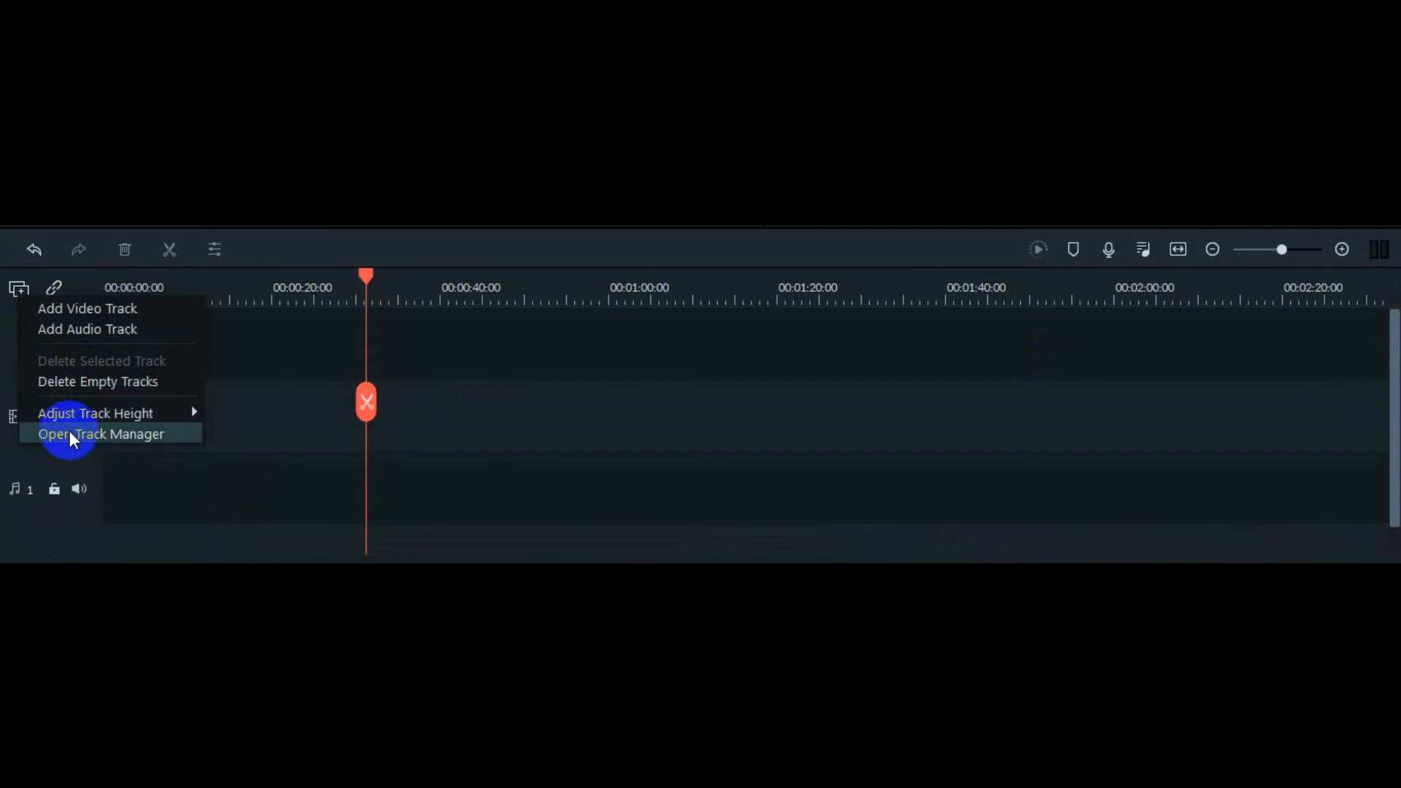
left_click(69, 435)
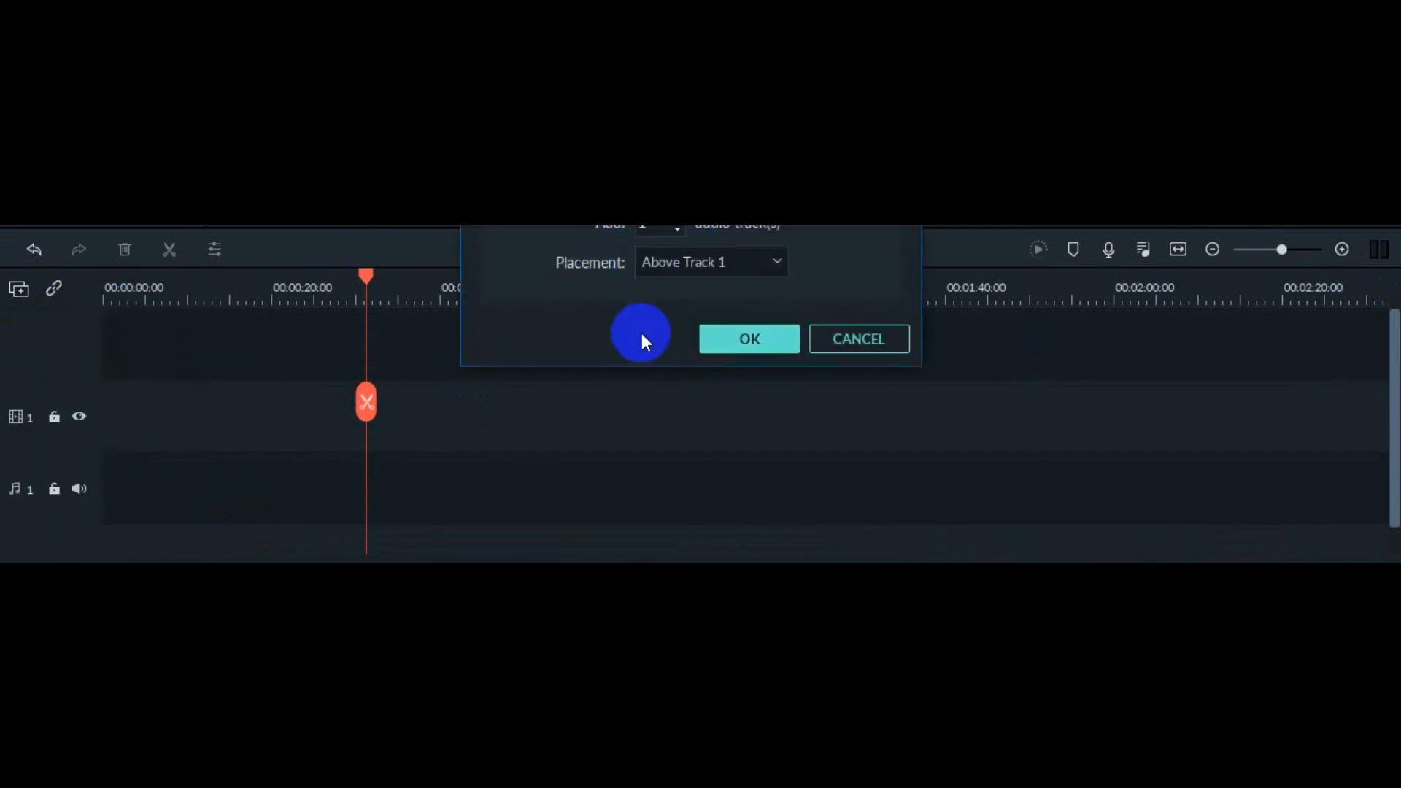
left_click(749, 339)
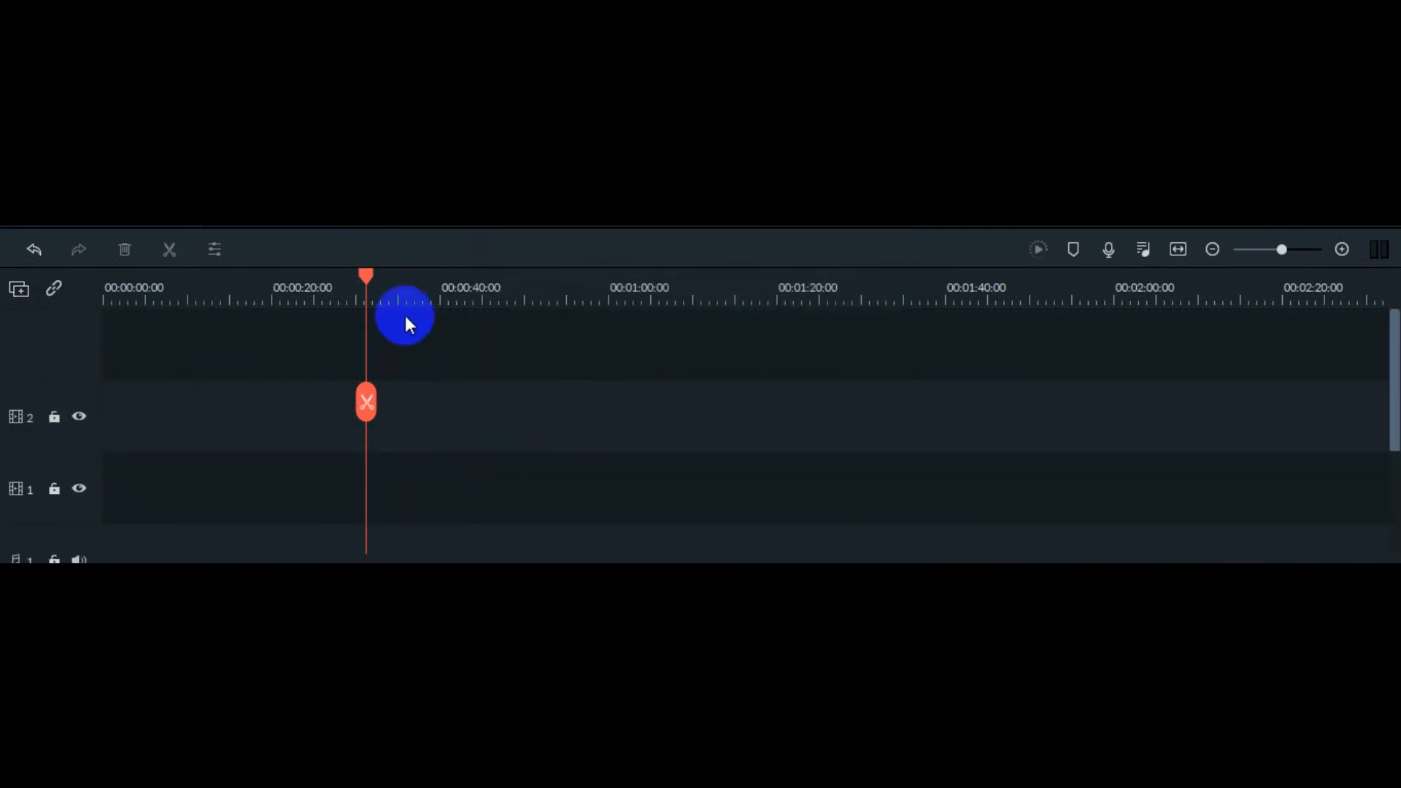
left_click_drag(372, 275, 9, 310)
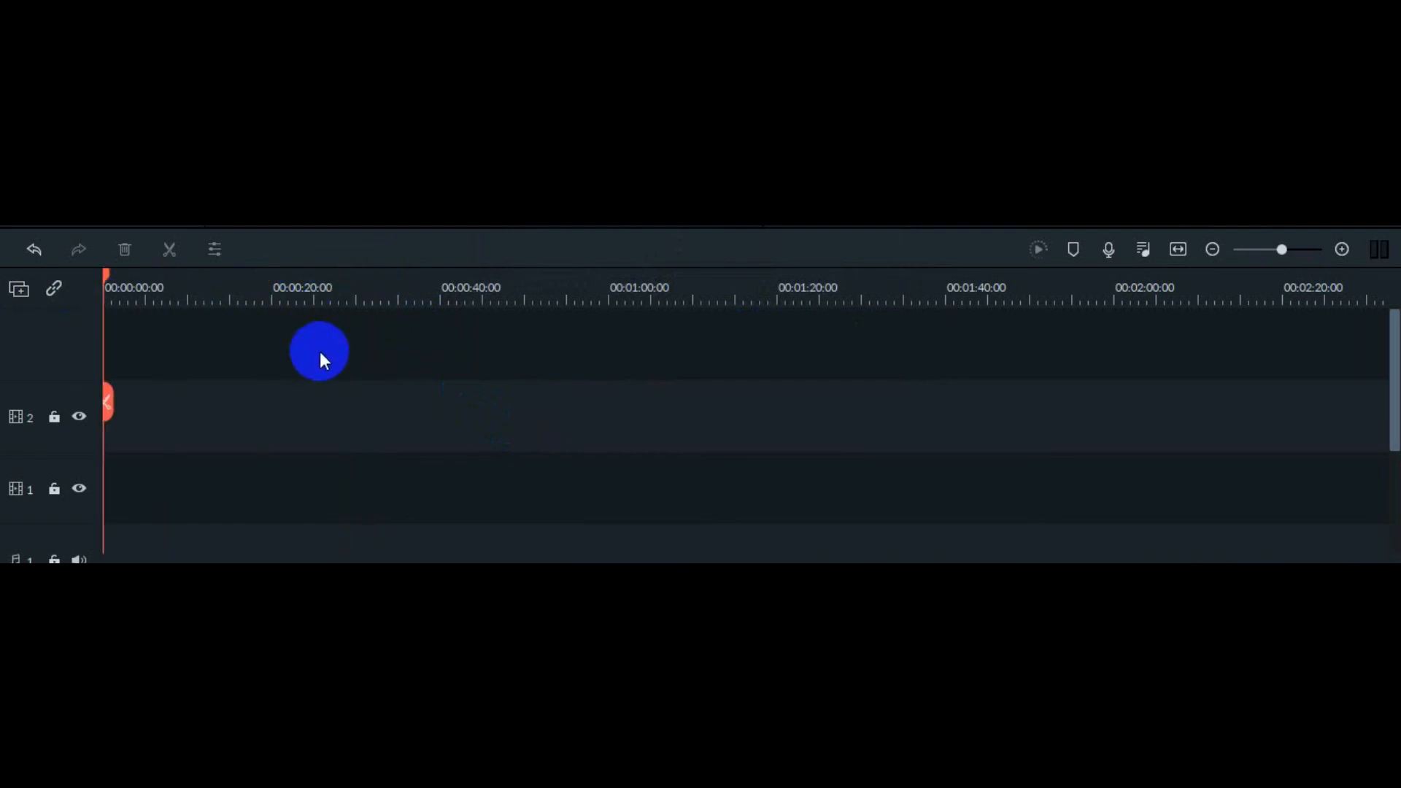